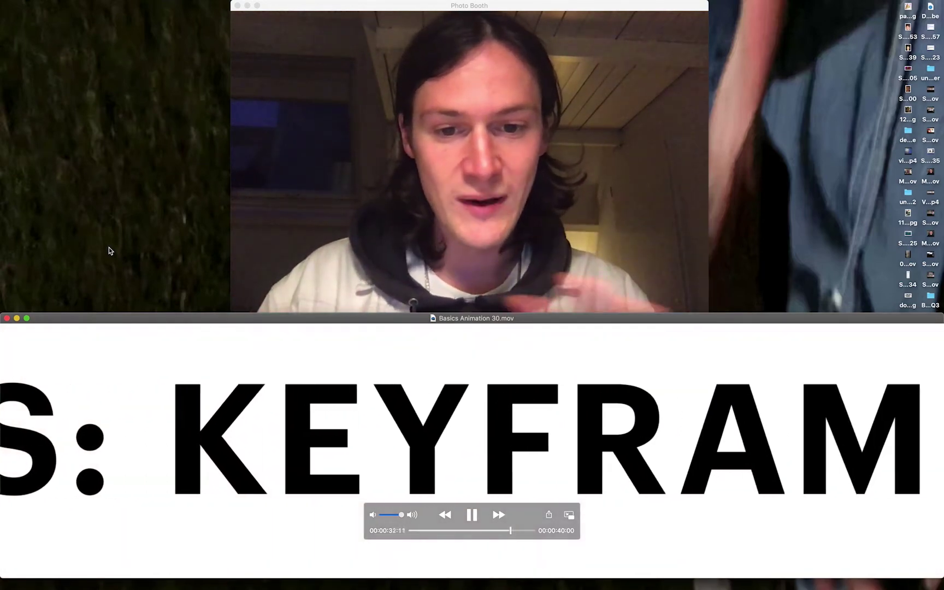
Arrange the Photo Booth and Composition VAV.mov windows so both are visible, and play the Composition VAV.mov video
{"action": "left_click", "coordinate": [464, 312]}
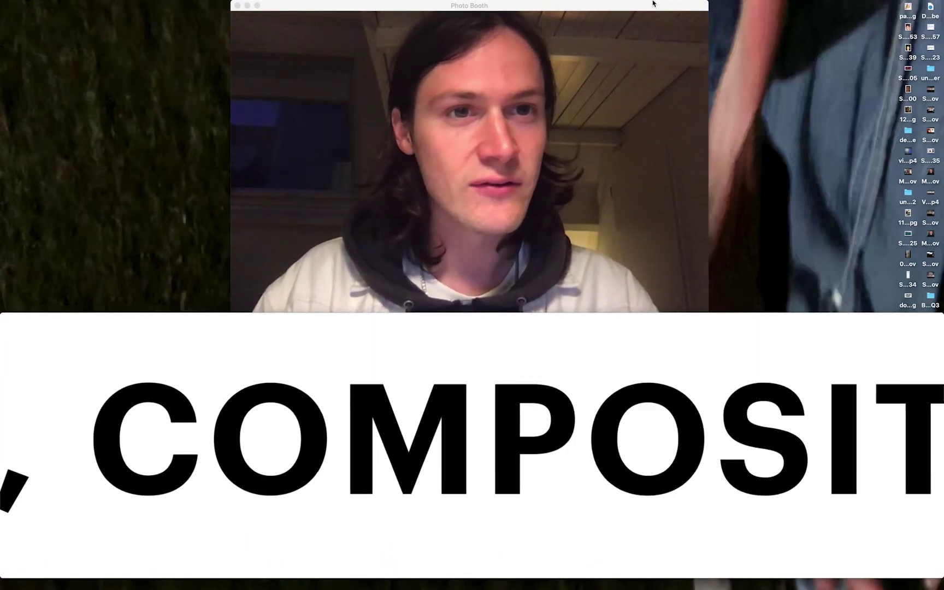
{"action": "left_click", "coordinate": [719, 577]}
{"action": "left_click_drag", "start_coordinate": [298, 40], "coordinate": [727, 29]}
{"action": "left_click_drag", "start_coordinate": [672, 3], "coordinate": [490, 13]}
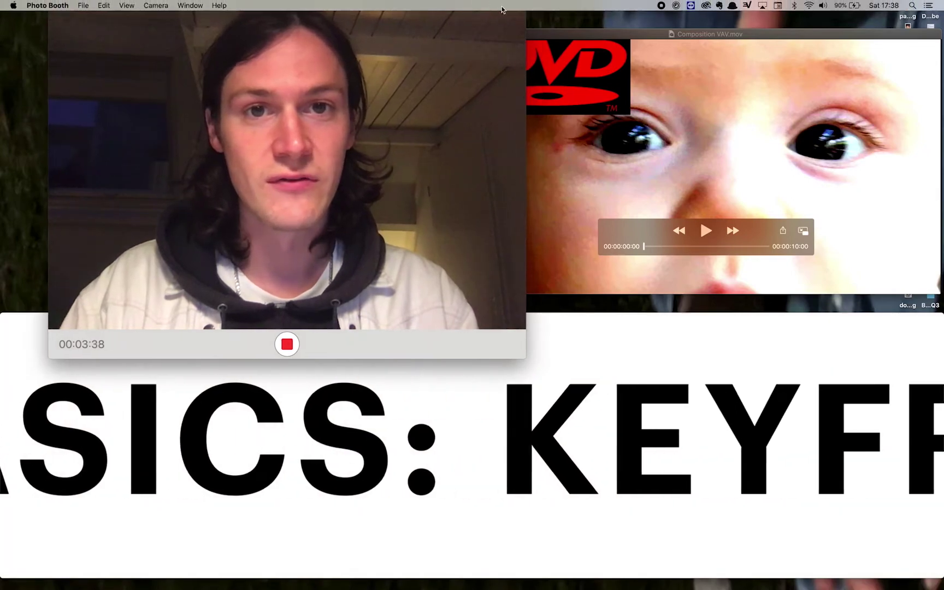
{"action": "left_click", "coordinate": [550, 33]}
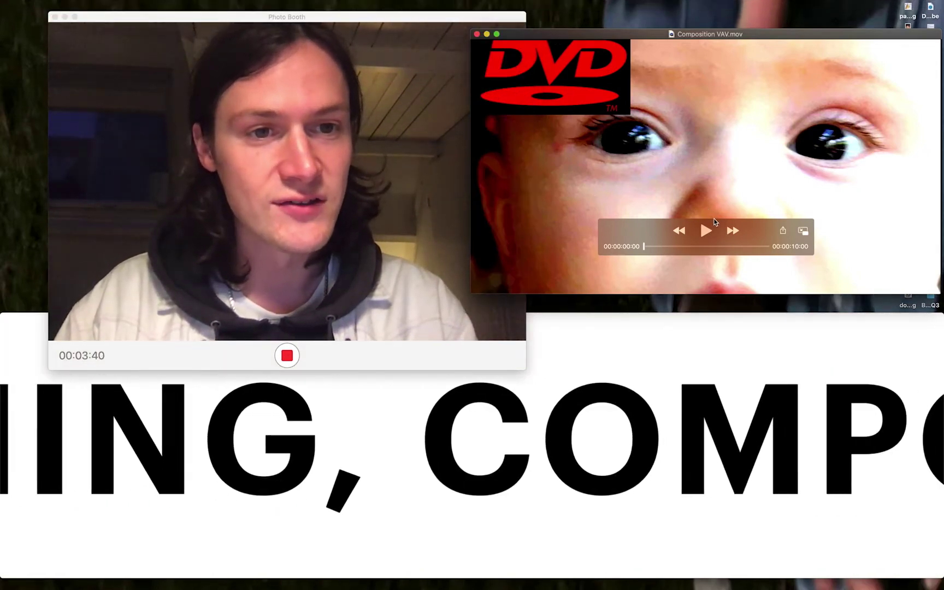
{"action": "key", "text": "space"}
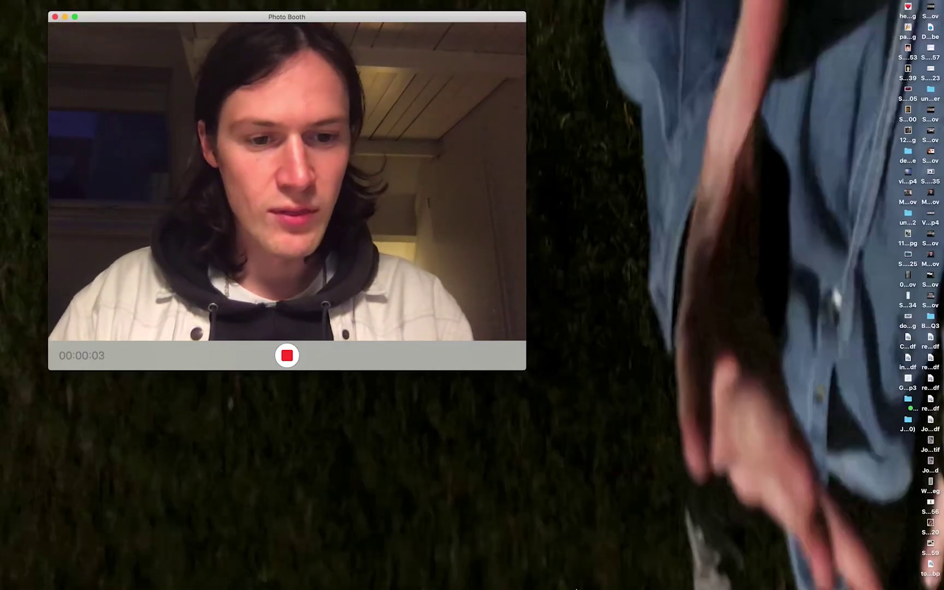
Search the computer for "after" to locate Adobe After Effects 2020, and dismiss the search
{"action": "key", "text": "super+space"}
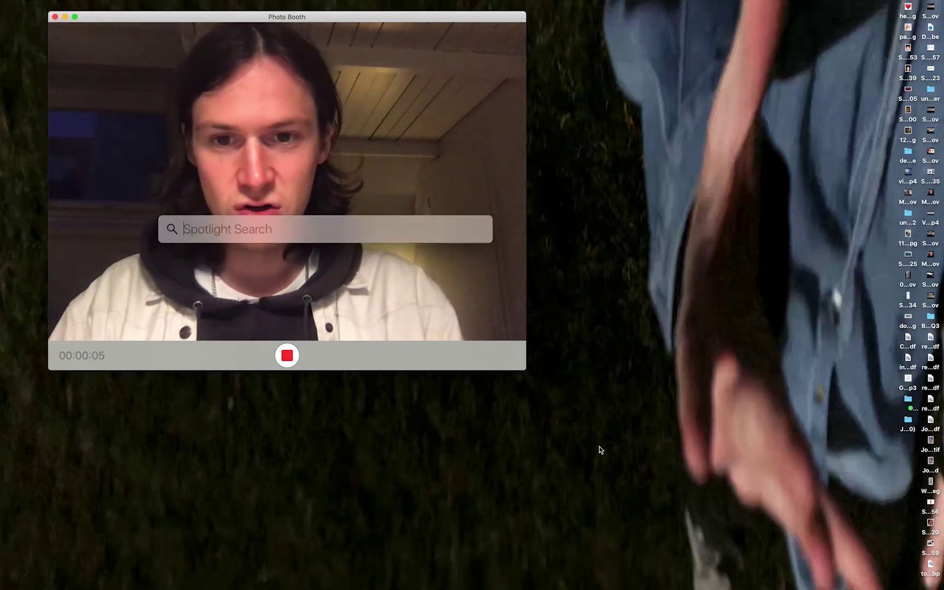
{"action": "type", "text": "af"}
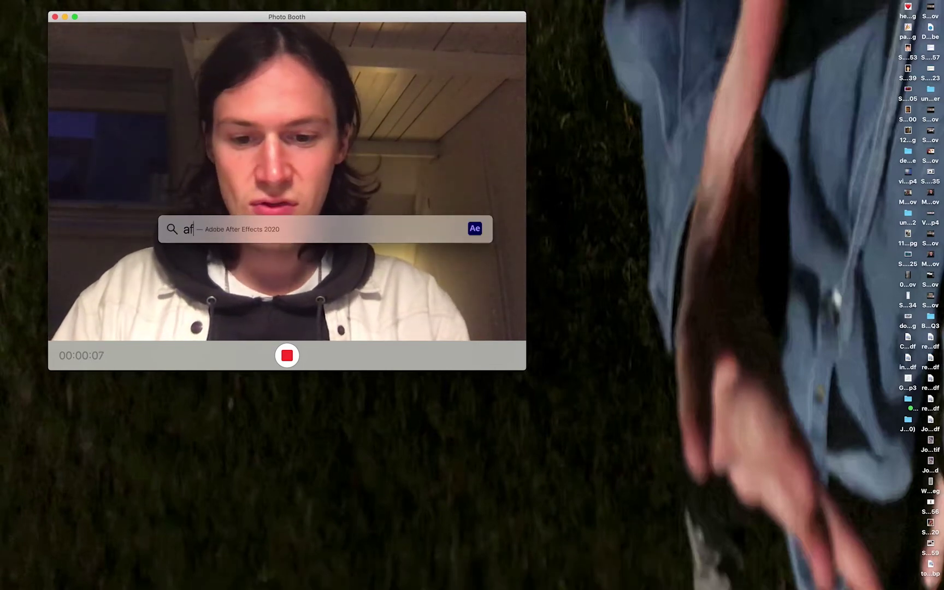
{"action": "type", "text": "ter"}
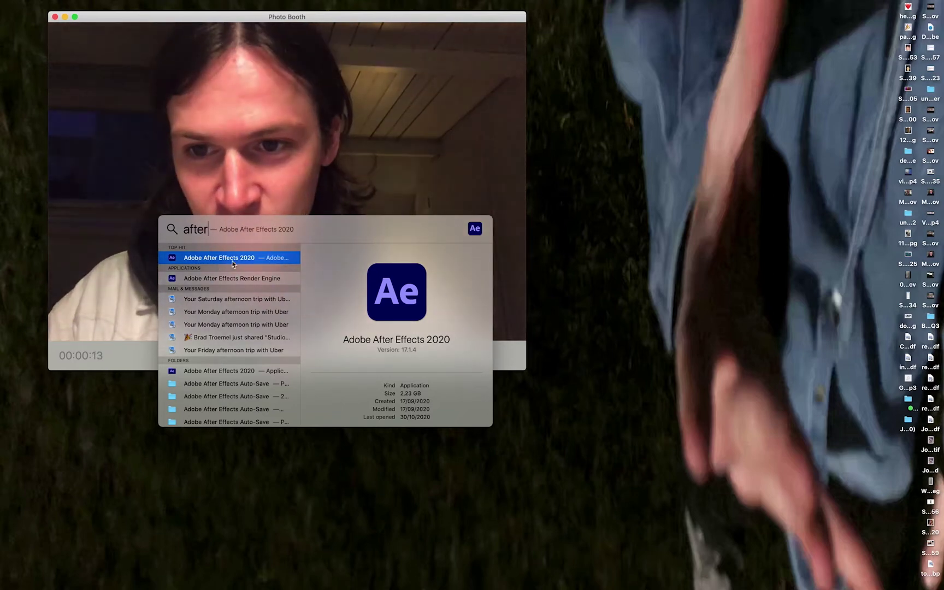
{"action": "key", "text": "super+a"}
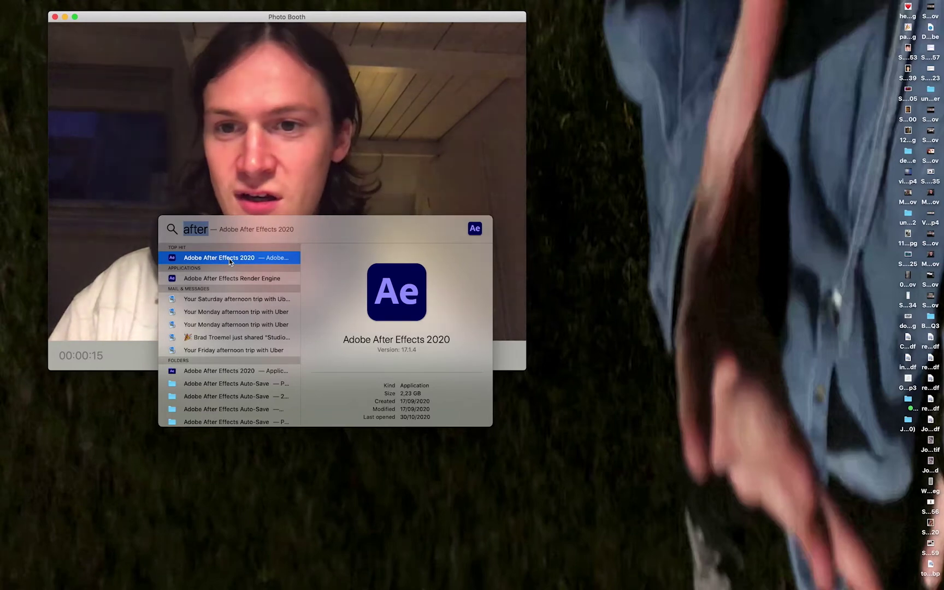
{"action": "key", "text": "Escape"}
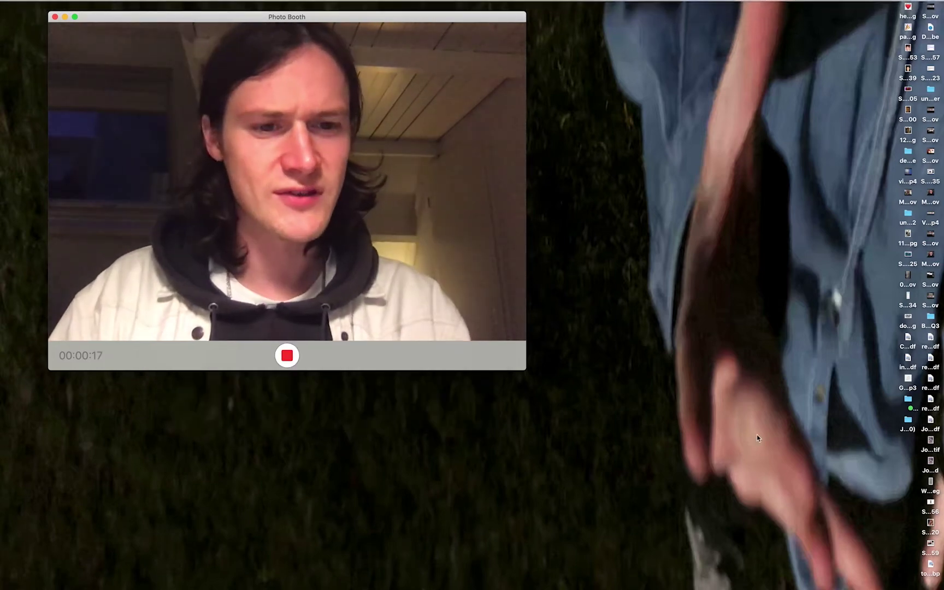
Switch to After Effects, and dismiss the disk cache warning and the Home window to reach the empty project workspace
{"action": "mouse_move", "coordinate": [708, 577]}
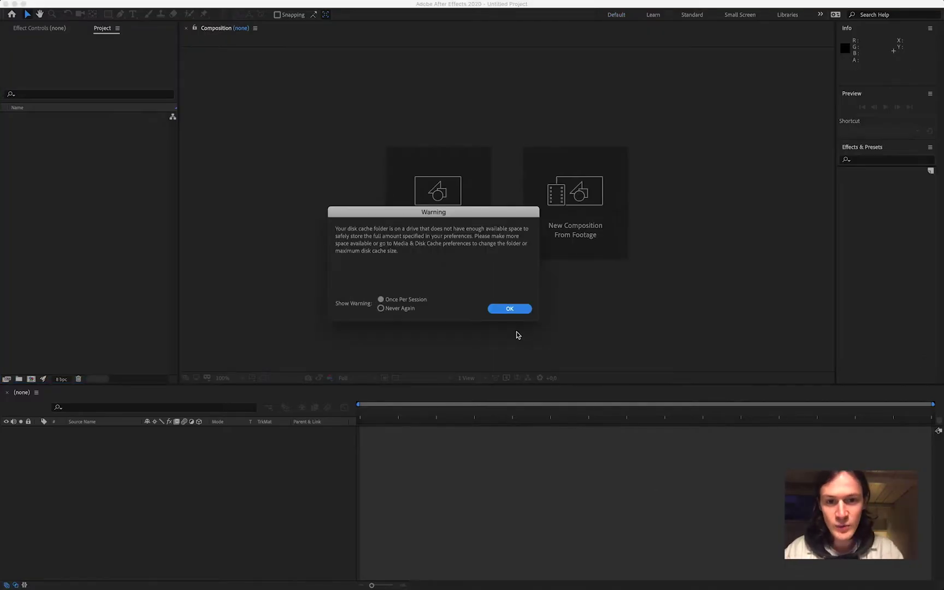
{"action": "left_click", "coordinate": [510, 309]}
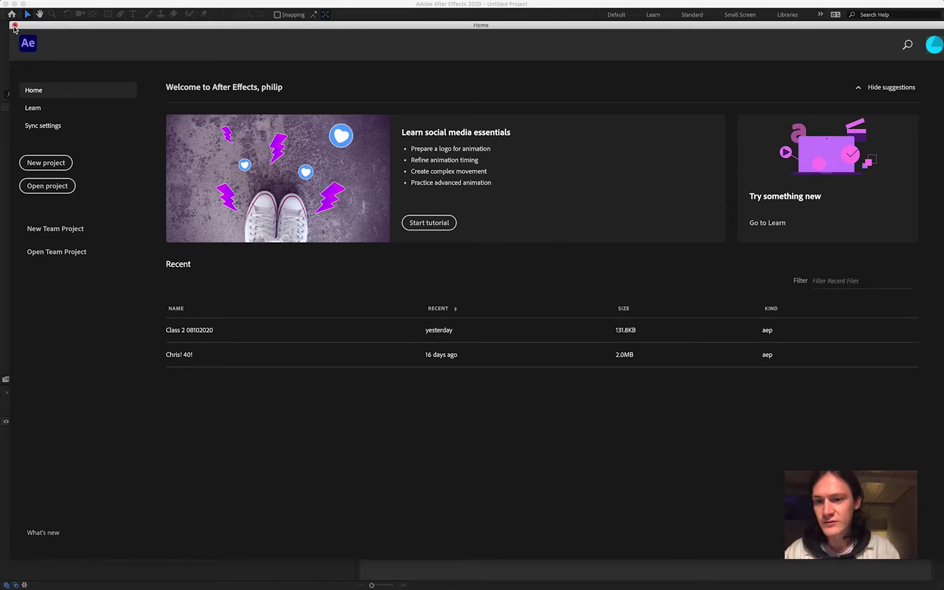
{"action": "mouse_move", "coordinate": [106, 29]}
{"action": "left_mouse_down"}
{"action": "mouse_move", "coordinate": [89, 25]}
{"action": "mouse_move", "coordinate": [111, 32]}
{"action": "left_mouse_up"}
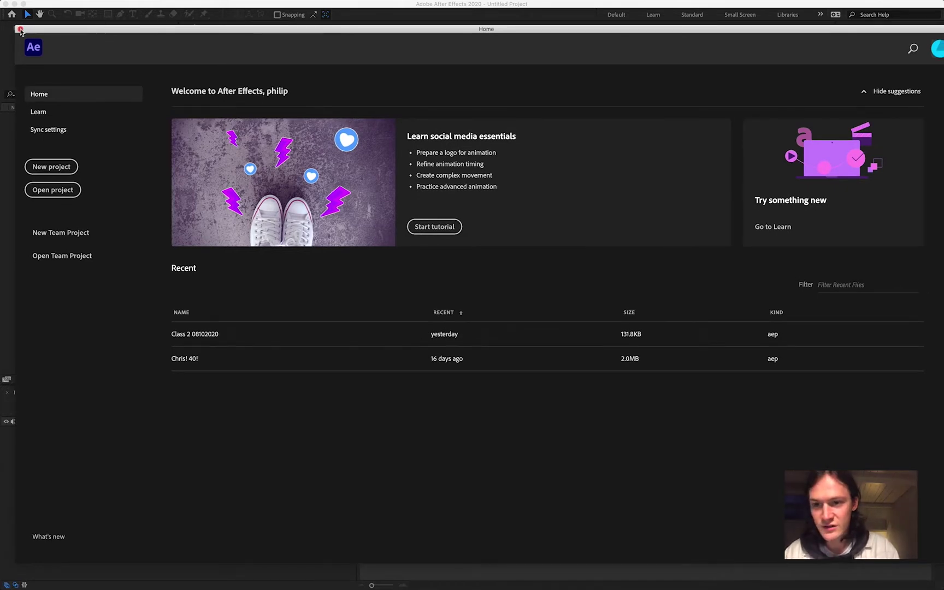
{"action": "left_click", "coordinate": [20, 29]}
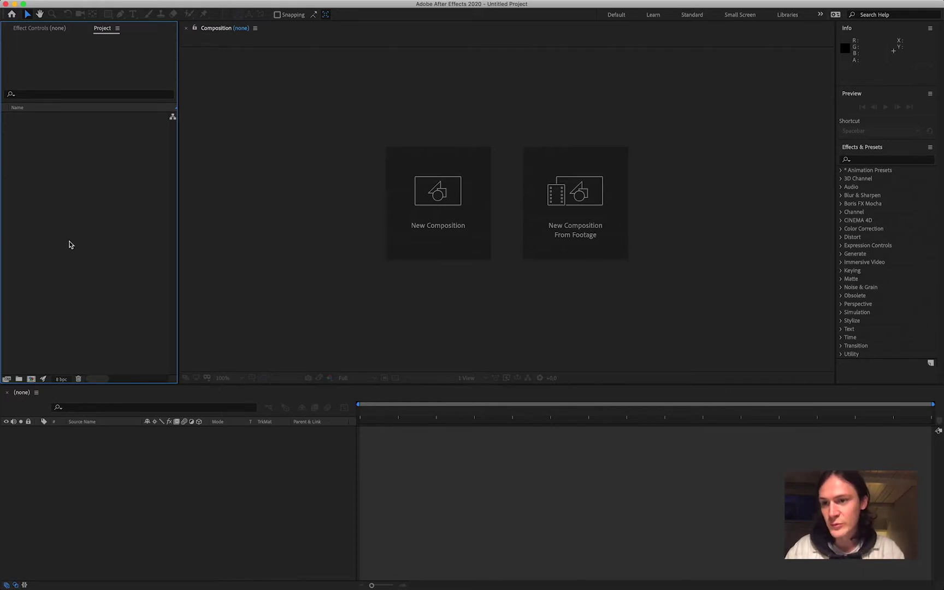
{"action": "left_click", "coordinate": [121, 519]}
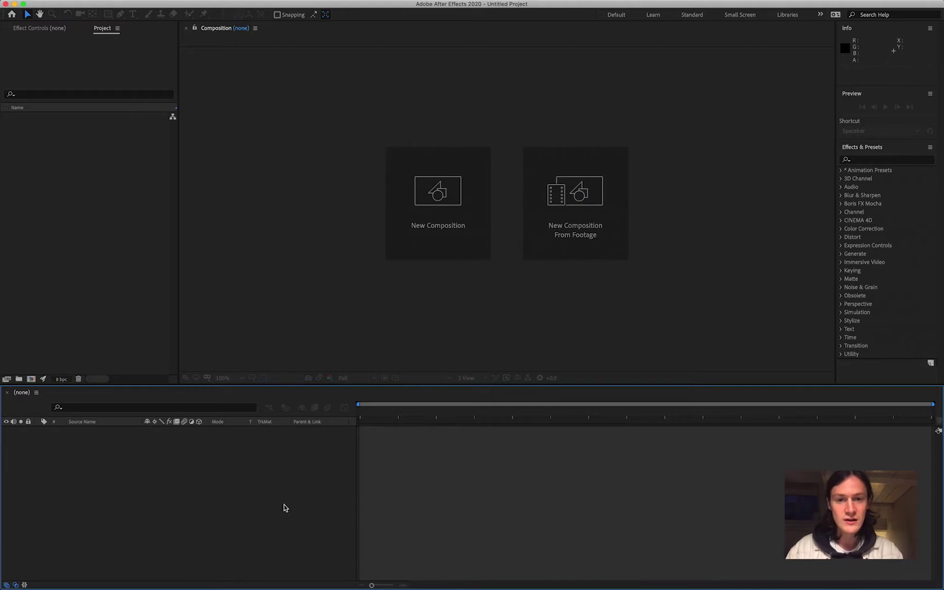
{"action": "left_click", "coordinate": [612, 125]}
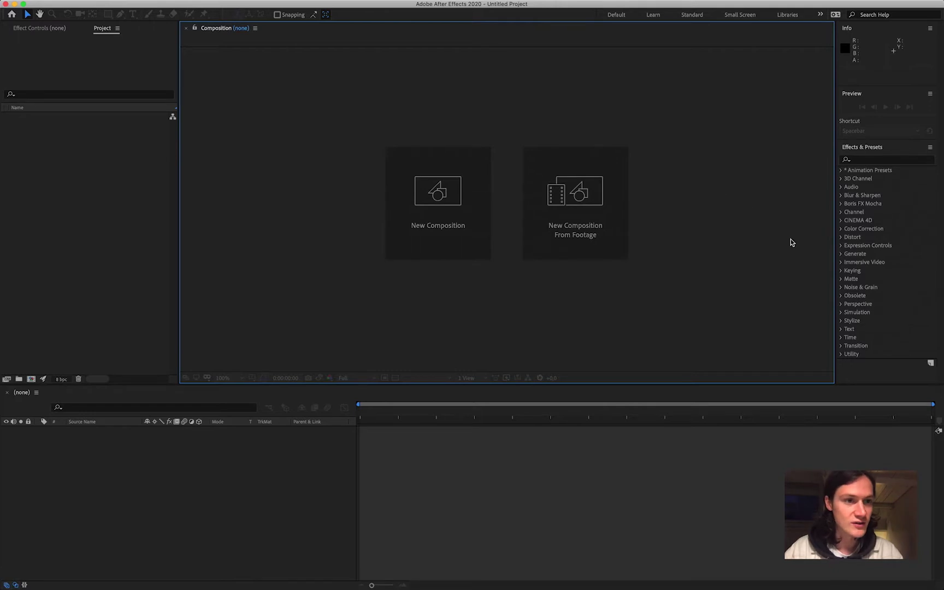
{"action": "left_click", "coordinate": [921, 251]}
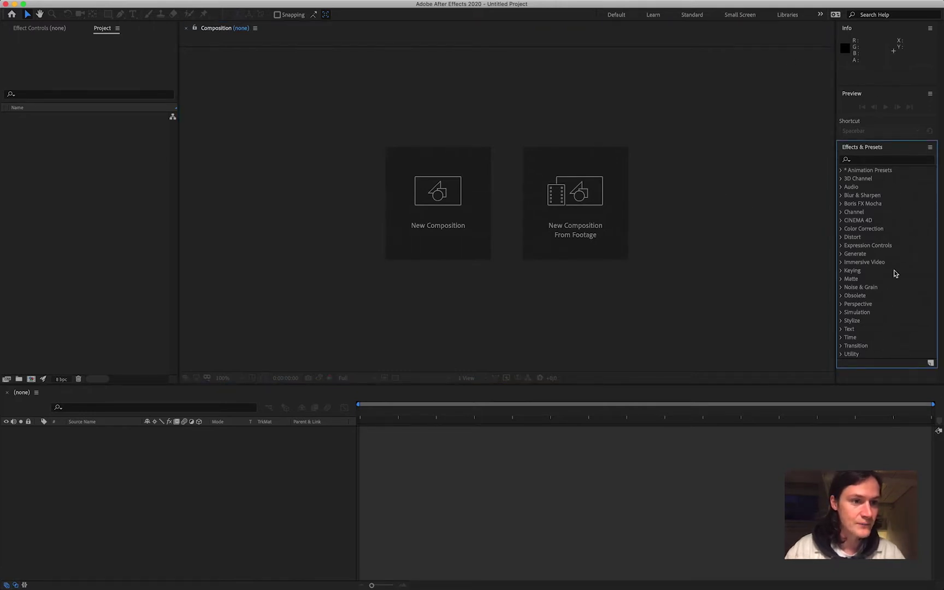
Collapse the Info and Preview panels and keep the Effects & Presets panel expanded
{"action": "left_click", "coordinate": [875, 152]}
{"action": "left_click", "coordinate": [860, 93]}
{"action": "left_click", "coordinate": [855, 31]}
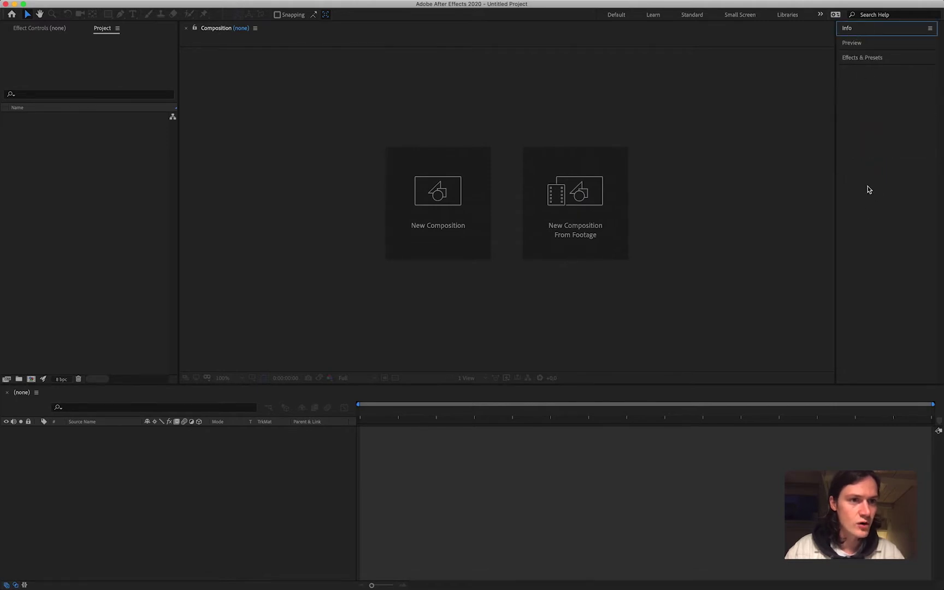
{"action": "left_click", "coordinate": [853, 32]}
{"action": "left_click", "coordinate": [851, 33]}
{"action": "left_click", "coordinate": [851, 42]}
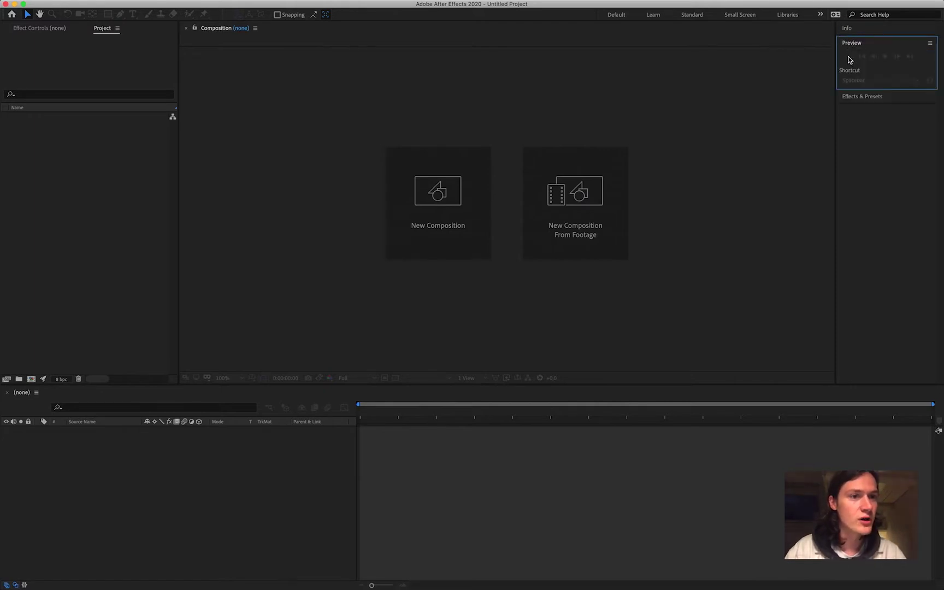
{"action": "left_click", "coordinate": [850, 44]}
{"action": "left_click", "coordinate": [852, 58]}
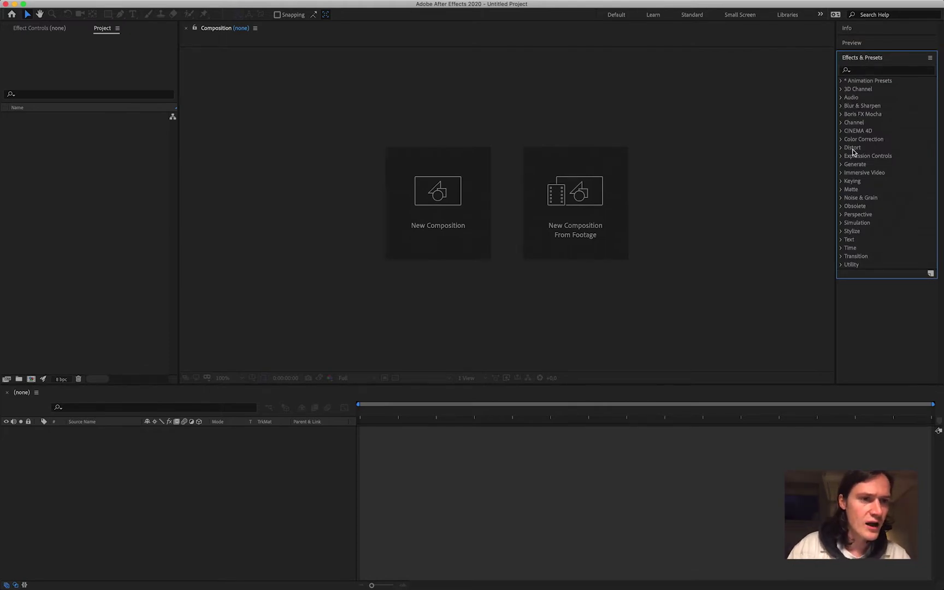
Browse the effect categories and examine the effects in the Distort category, collapsing it again
{"action": "left_click", "coordinate": [841, 131]}
{"action": "left_click", "coordinate": [842, 132]}
{"action": "left_click", "coordinate": [842, 156]}
{"action": "left_click", "coordinate": [841, 154]}
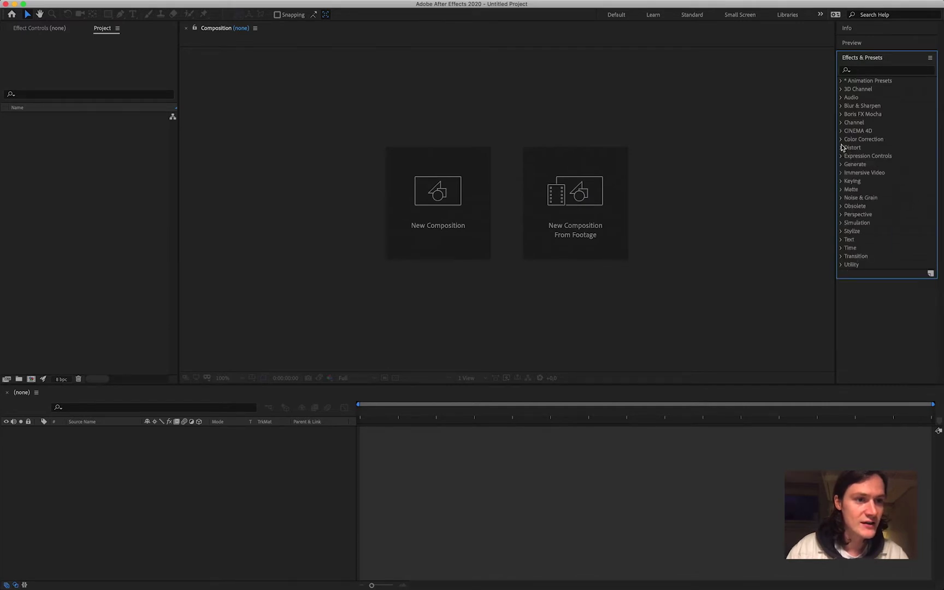
{"action": "left_click", "coordinate": [842, 148]}
{"action": "scroll", "coordinate": [864, 193], "scroll_direction": "down", "scroll_amount": 5}
{"action": "scroll", "coordinate": [864, 193], "scroll_direction": "up", "scroll_amount": 5}
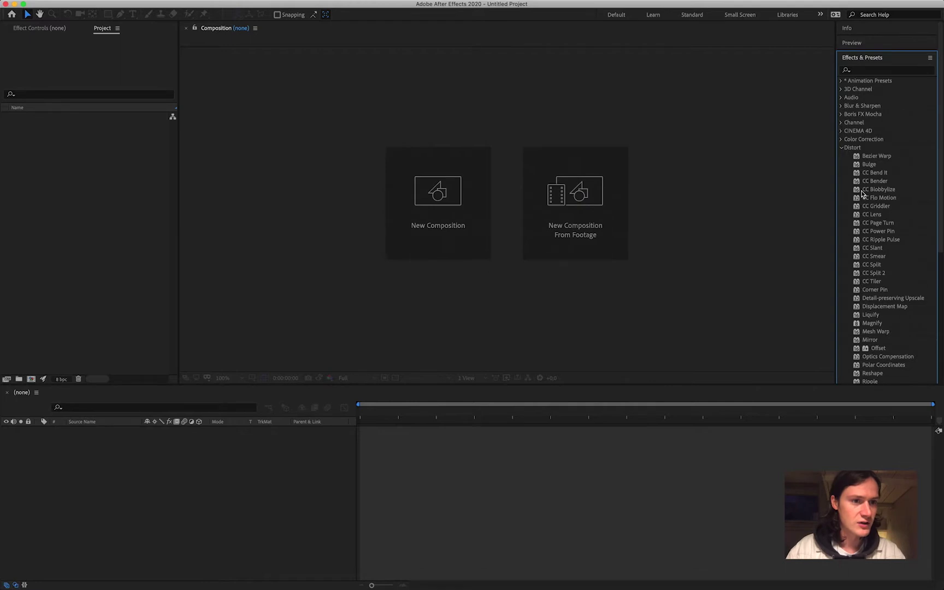
{"action": "left_click", "coordinate": [842, 149]}
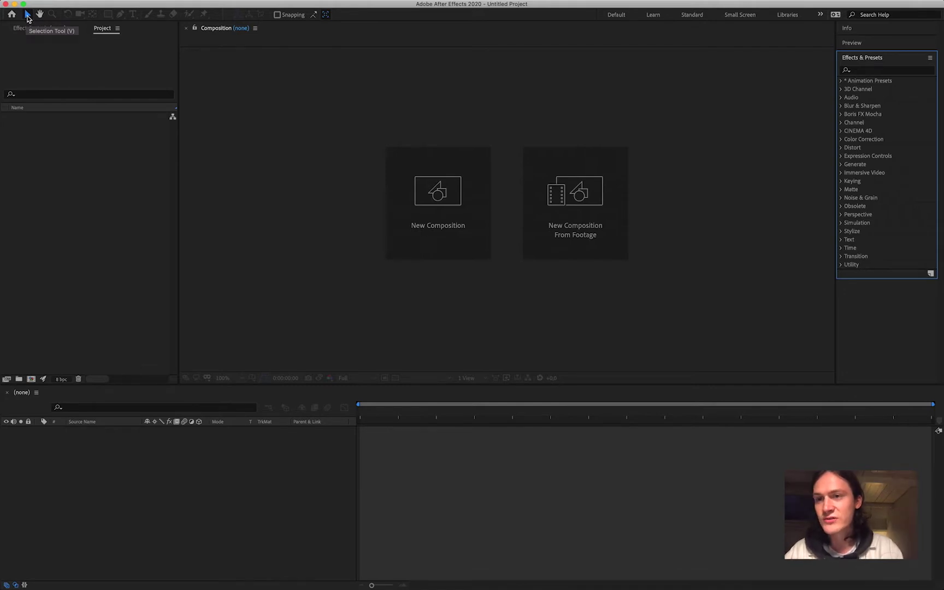
{"action": "left_click", "coordinate": [266, 151]}
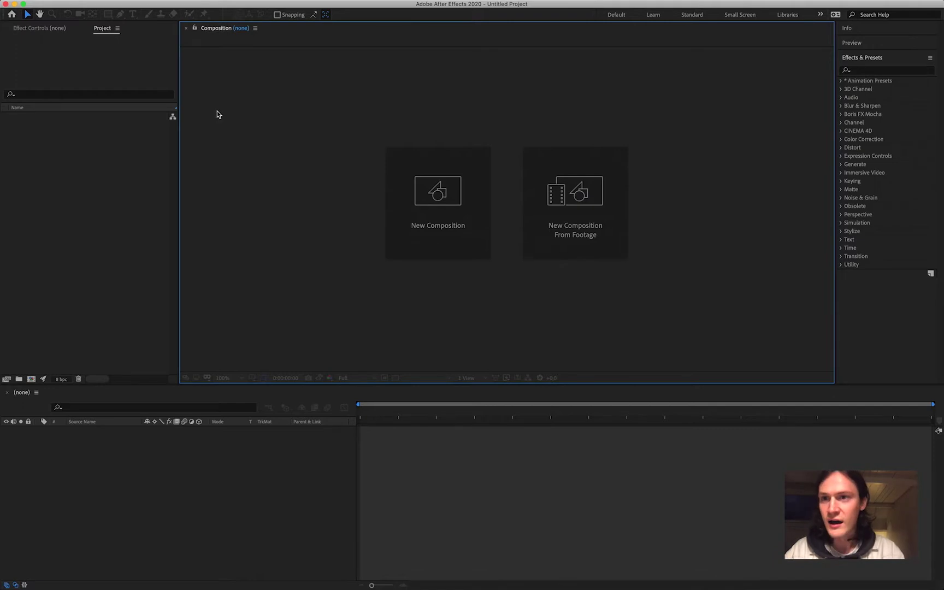
{"action": "mouse_move", "coordinate": [222, 3]}
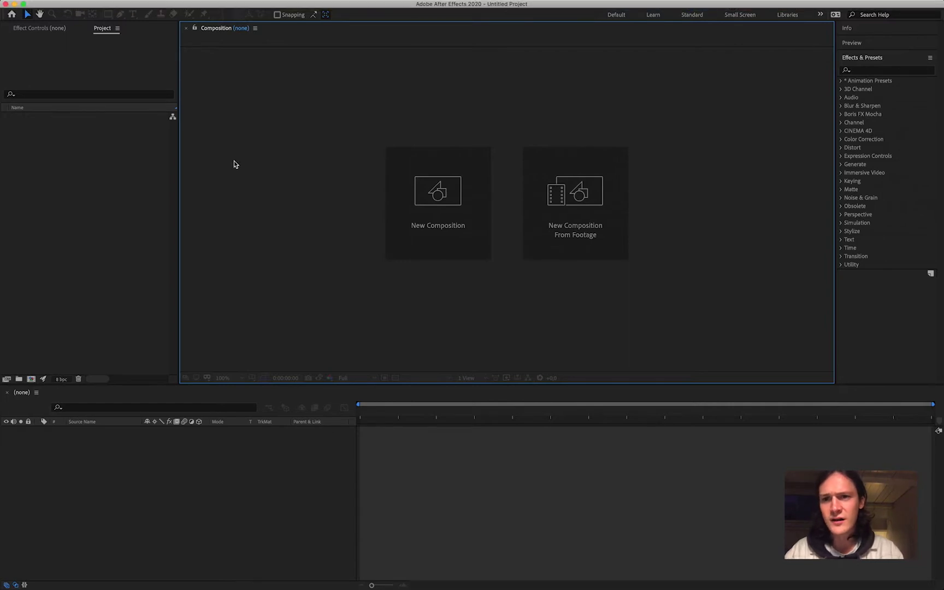
{"action": "left_click", "coordinate": [99, 245]}
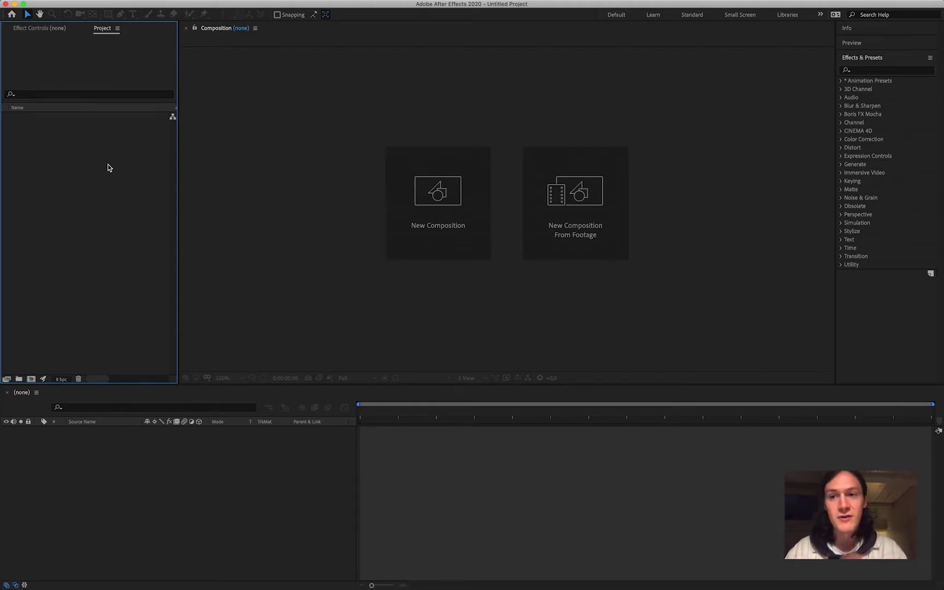
Start a new composition and name it VAV COMP in its settings
{"action": "mouse_move", "coordinate": [143, 5]}
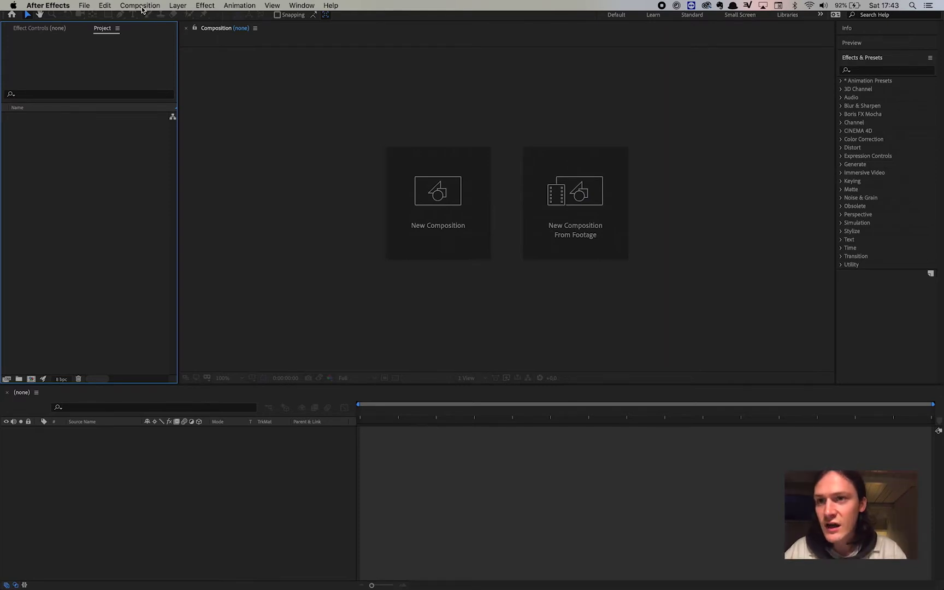
{"action": "left_click", "coordinate": [141, 6]}
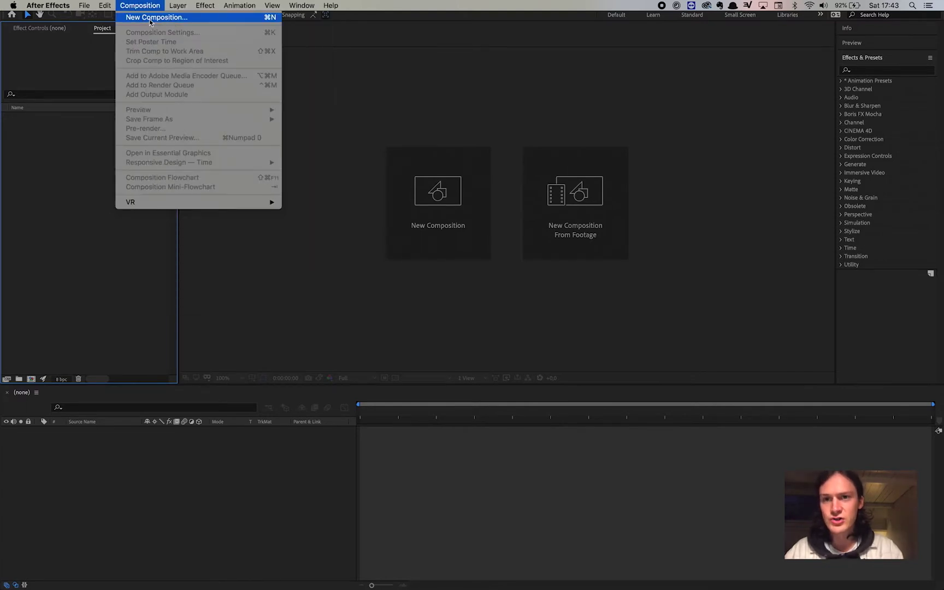
{"action": "left_click", "coordinate": [150, 20]}
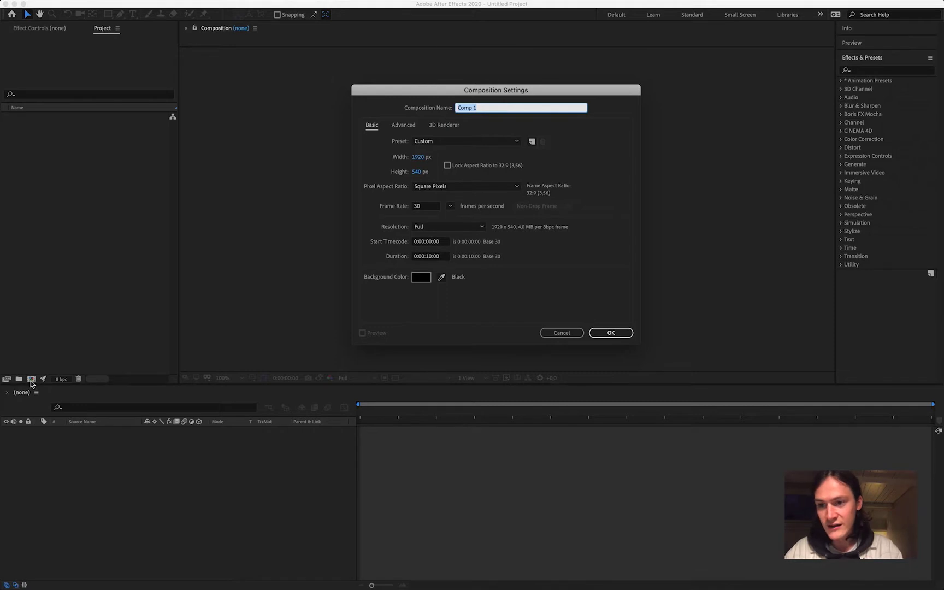
{"action": "mouse_move", "coordinate": [493, 92]}
{"action": "left_mouse_down"}
{"action": "mouse_move", "coordinate": [503, 95]}
{"action": "mouse_move", "coordinate": [484, 96]}
{"action": "mouse_move", "coordinate": [492, 93]}
{"action": "left_mouse_up"}
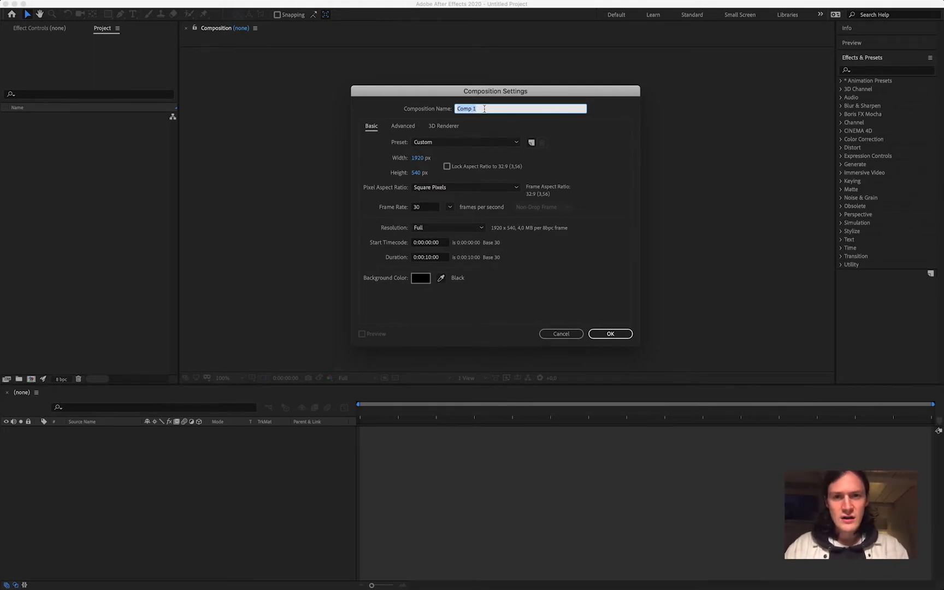
{"action": "type", "text": "VAV COMP"}
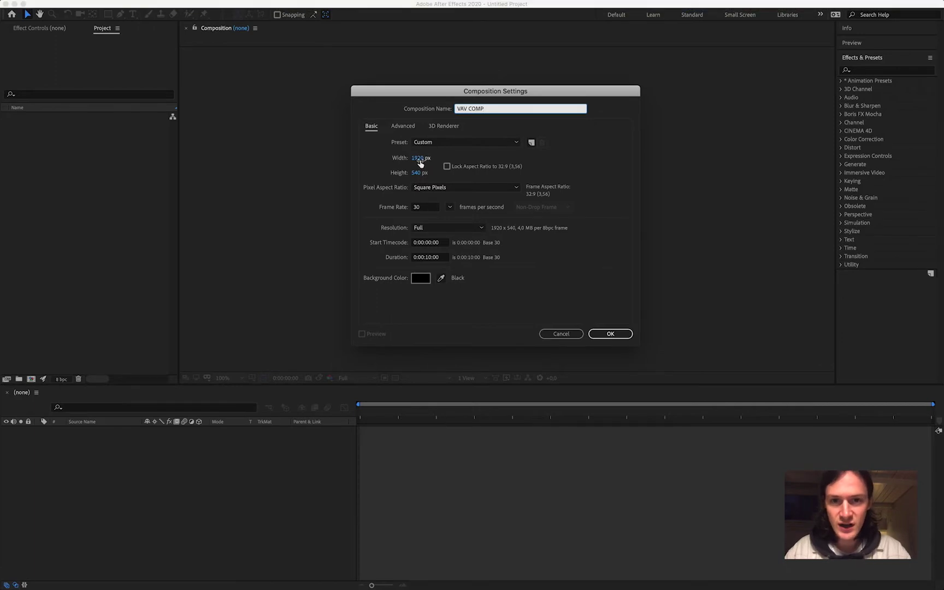
Set the composition's height to 1080 px and lock its aspect ratio to 16:9
{"action": "left_click", "coordinate": [418, 174]}
{"action": "type", "text": "1080"}
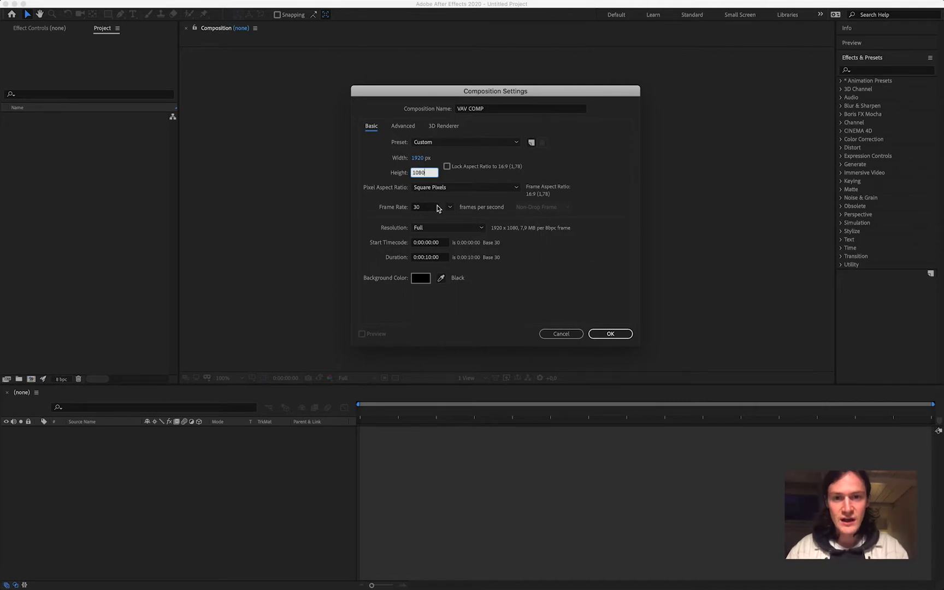
{"action": "left_click", "coordinate": [460, 178]}
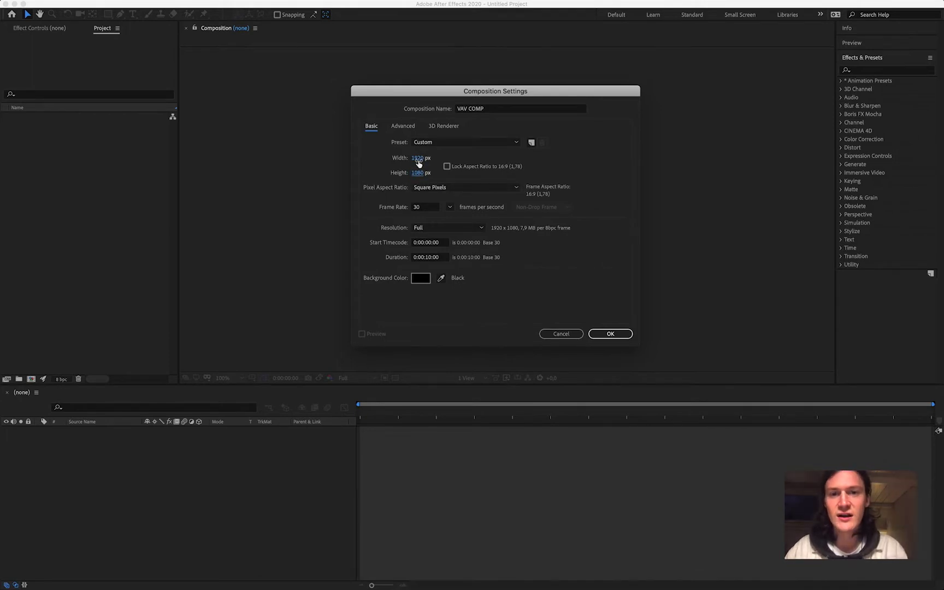
{"action": "left_click", "coordinate": [447, 167]}
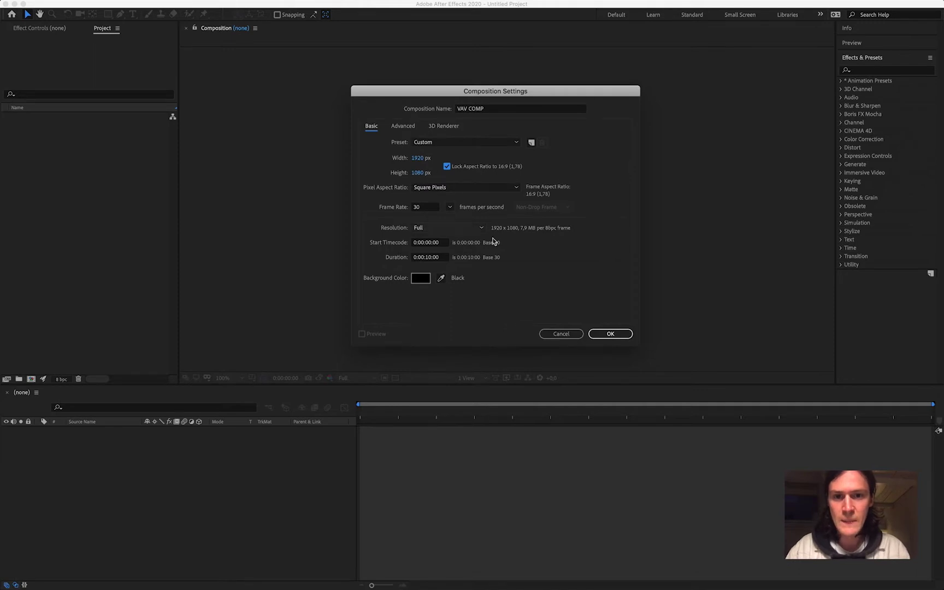
Double the composition's width to 3840 px with a multiplication, and set it back to 1920 px
{"action": "left_click", "coordinate": [418, 160]}
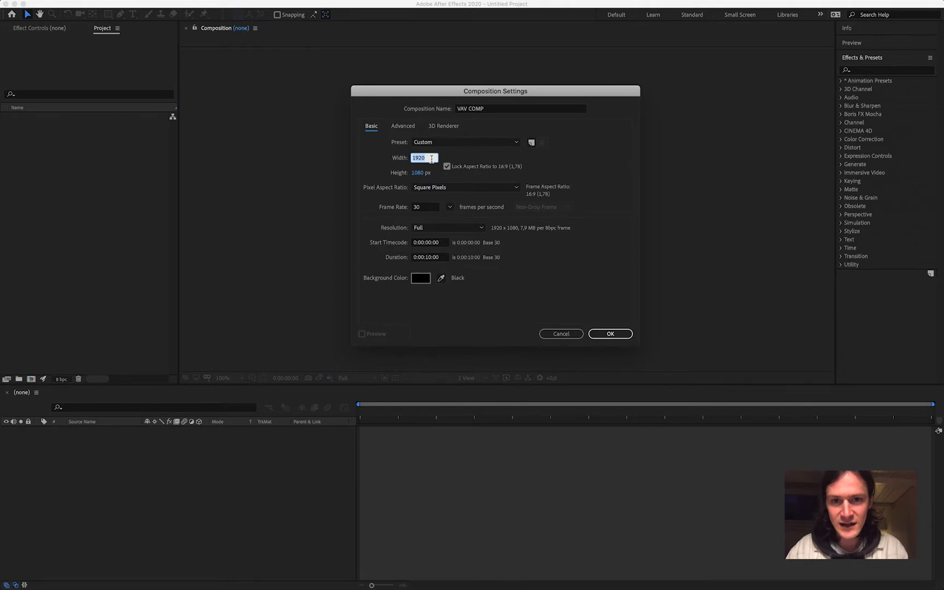
{"action": "left_click", "coordinate": [432, 159]}
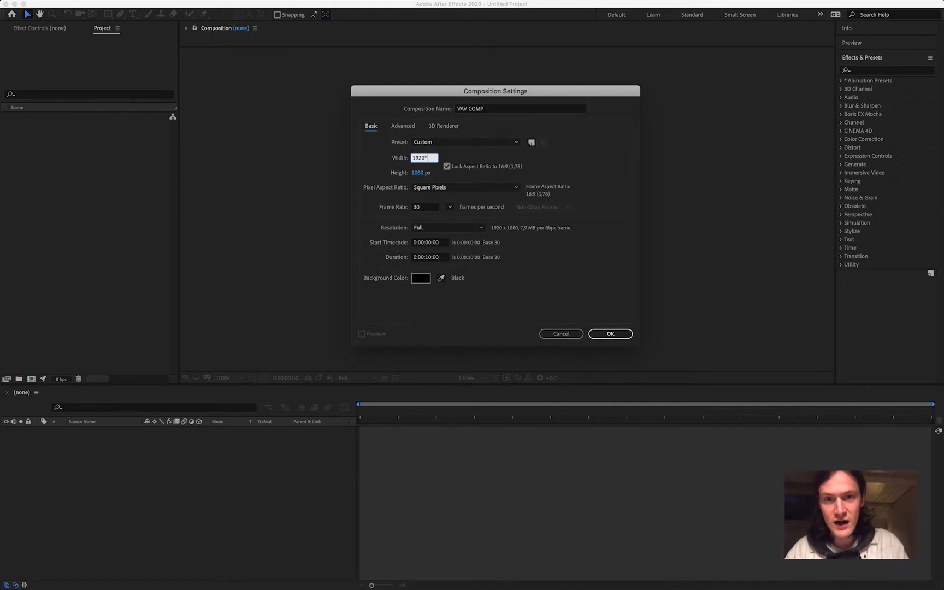
{"action": "key", "text": "Return"}
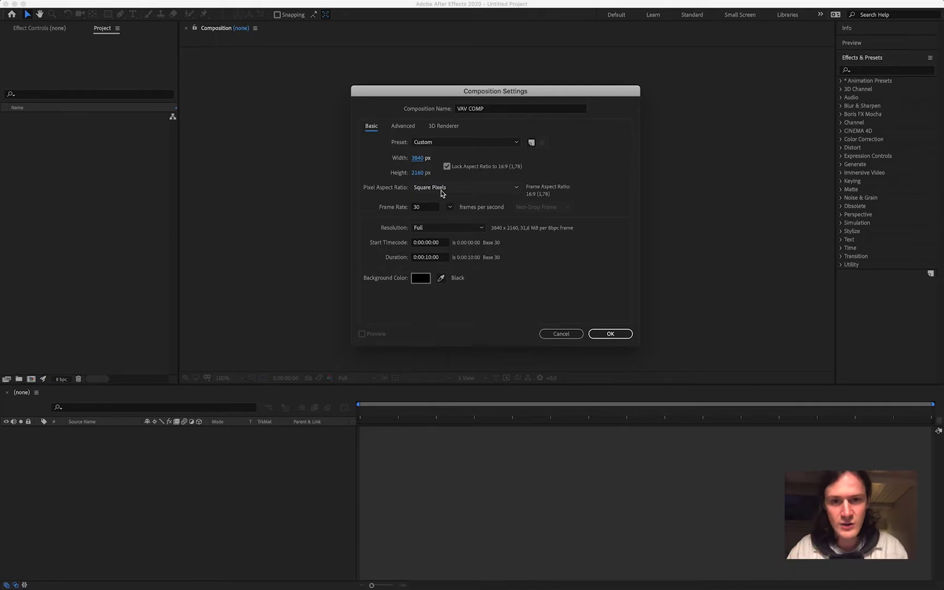
{"action": "left_click", "coordinate": [418, 160]}
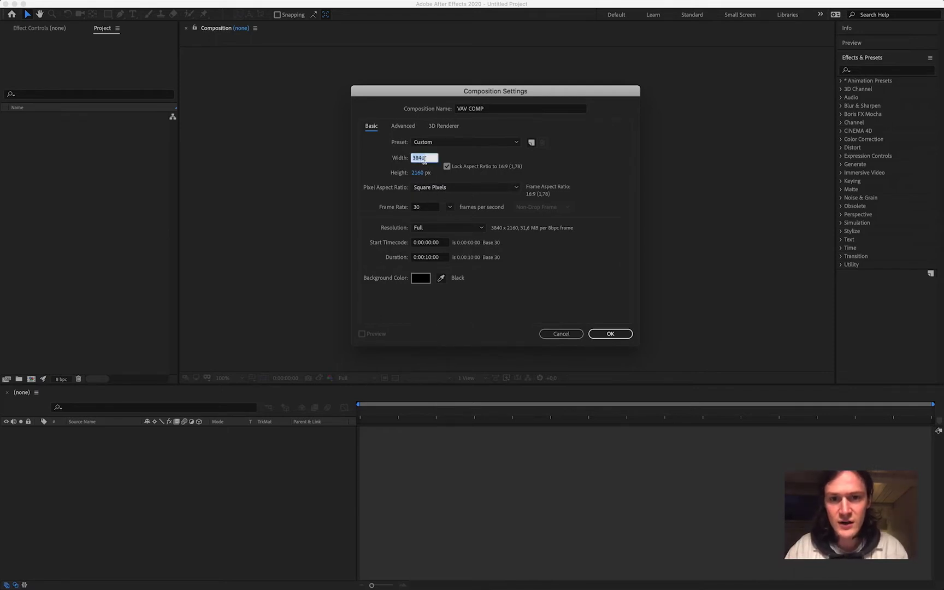
{"action": "type", "text": "1920"}
{"action": "left_click", "coordinate": [460, 152]}
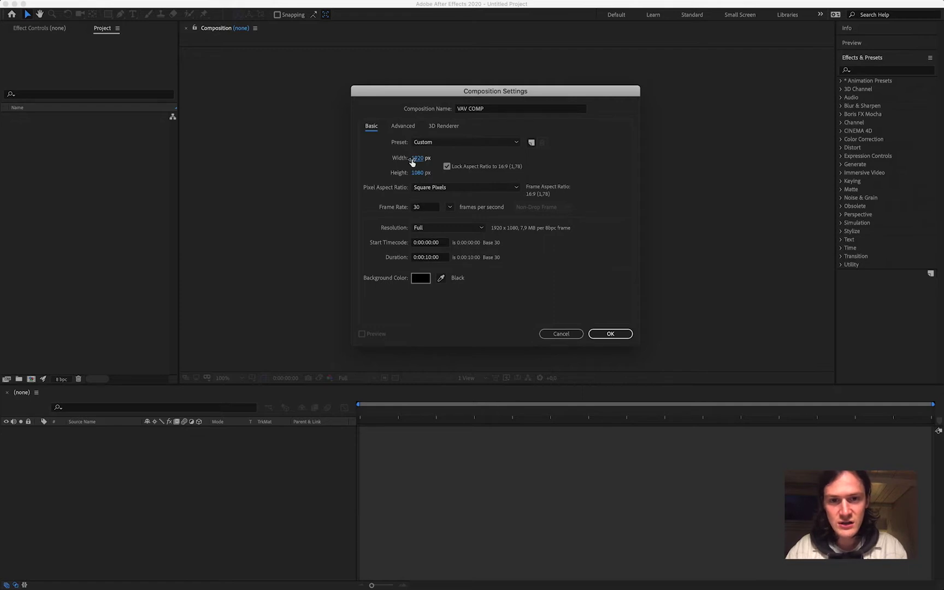
Choose 30 frames per second as the composition's frame rate
{"action": "left_click", "coordinate": [428, 211]}
{"action": "left_click", "coordinate": [449, 207]}
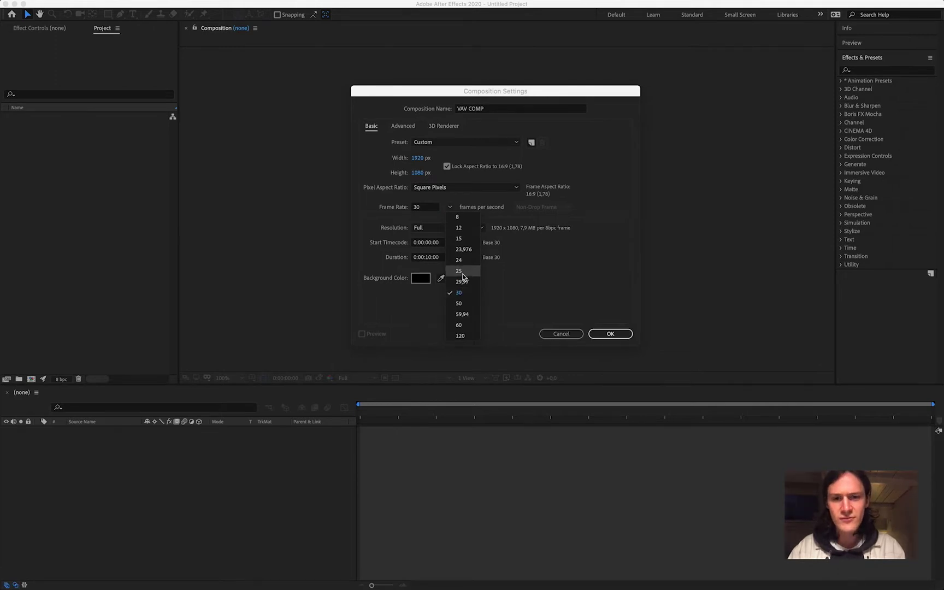
{"action": "left_click", "coordinate": [461, 293]}
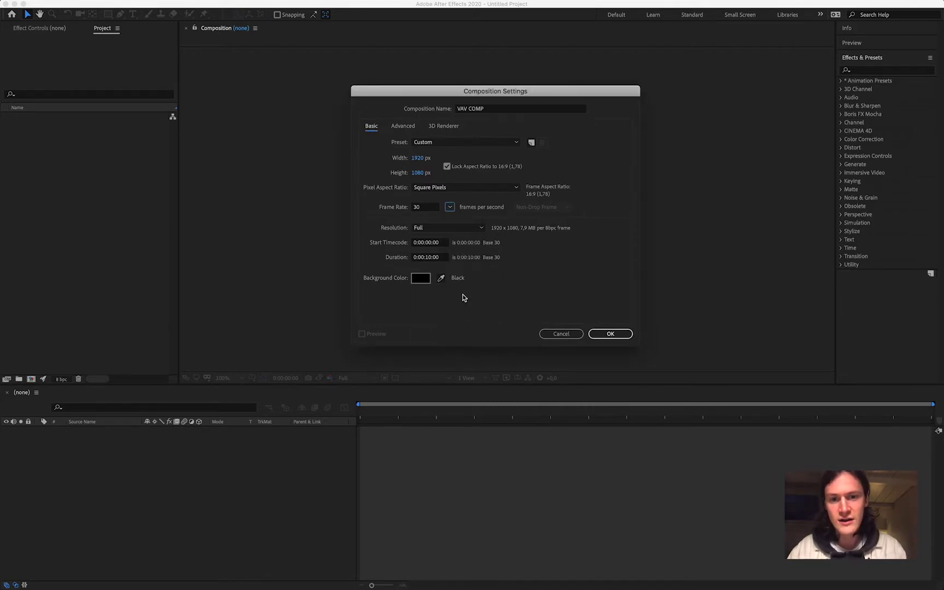
{"action": "left_click", "coordinate": [449, 207]}
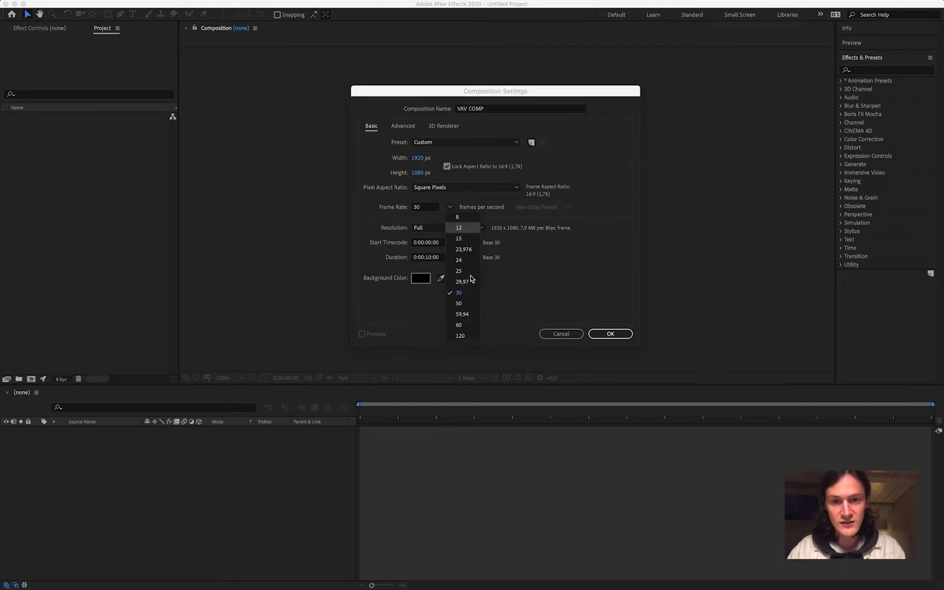
{"action": "left_click", "coordinate": [501, 207]}
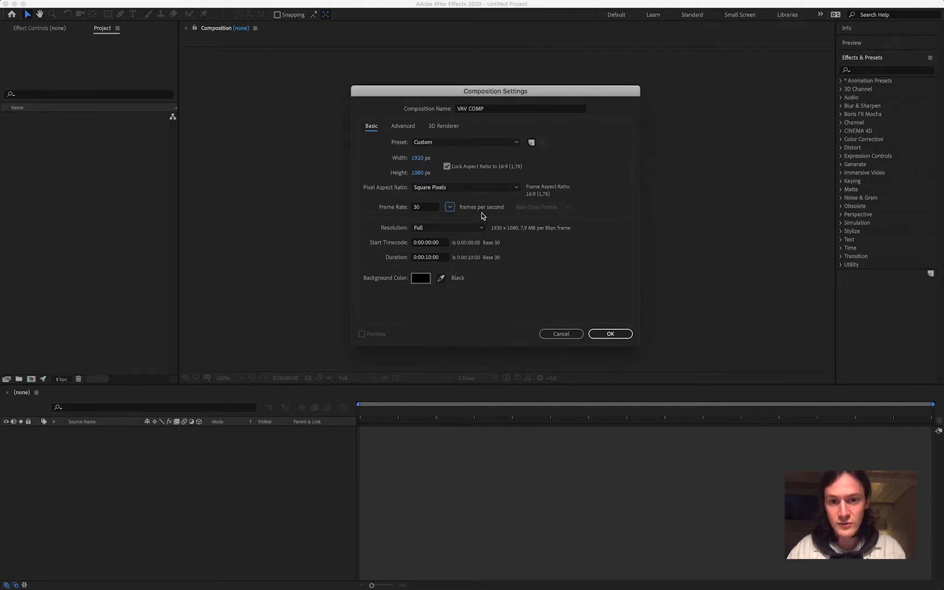
Keep the 10-second duration, confirm black as the background color and create the composition
{"action": "left_click", "coordinate": [428, 258]}
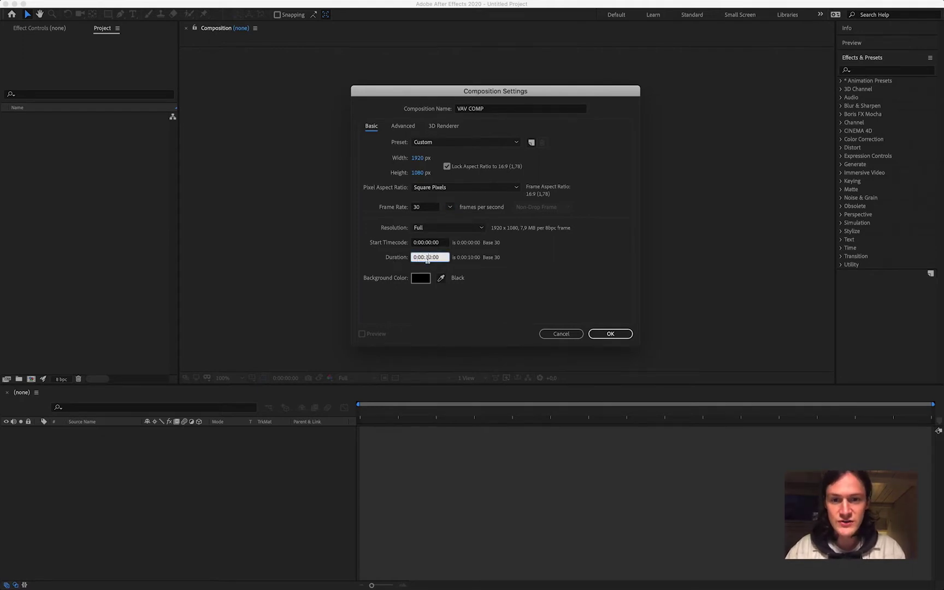
{"action": "left_click", "coordinate": [406, 261]}
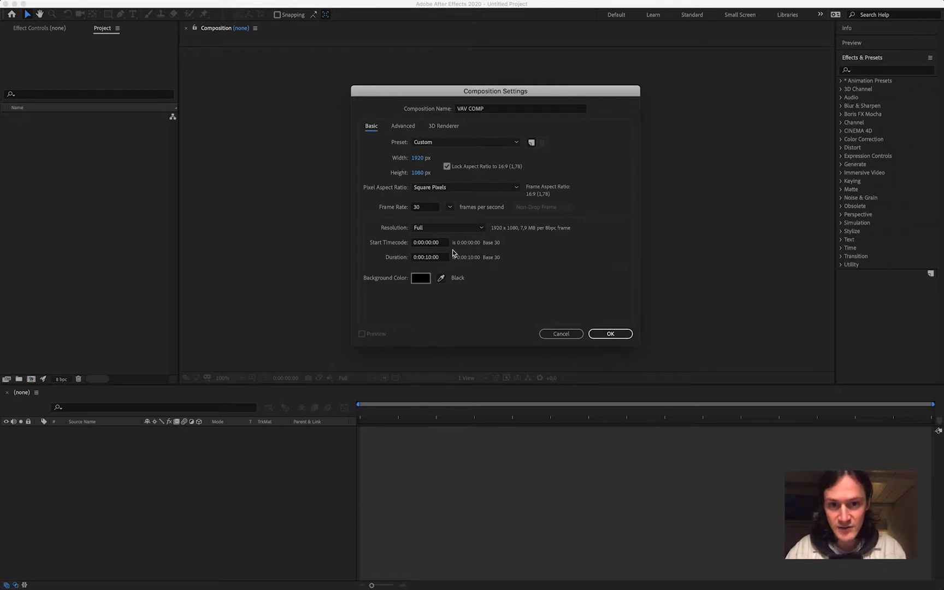
{"action": "left_click", "coordinate": [421, 279]}
{"action": "left_click_drag", "start_coordinate": [448, 296], "coordinate": [360, 394]}
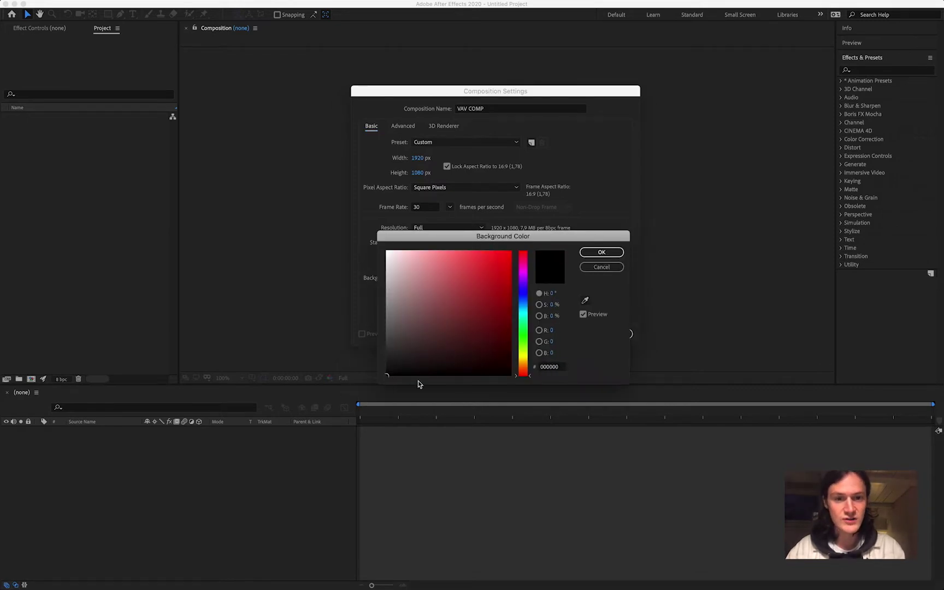
{"action": "left_click", "coordinate": [598, 252]}
{"action": "left_click", "coordinate": [610, 335]}
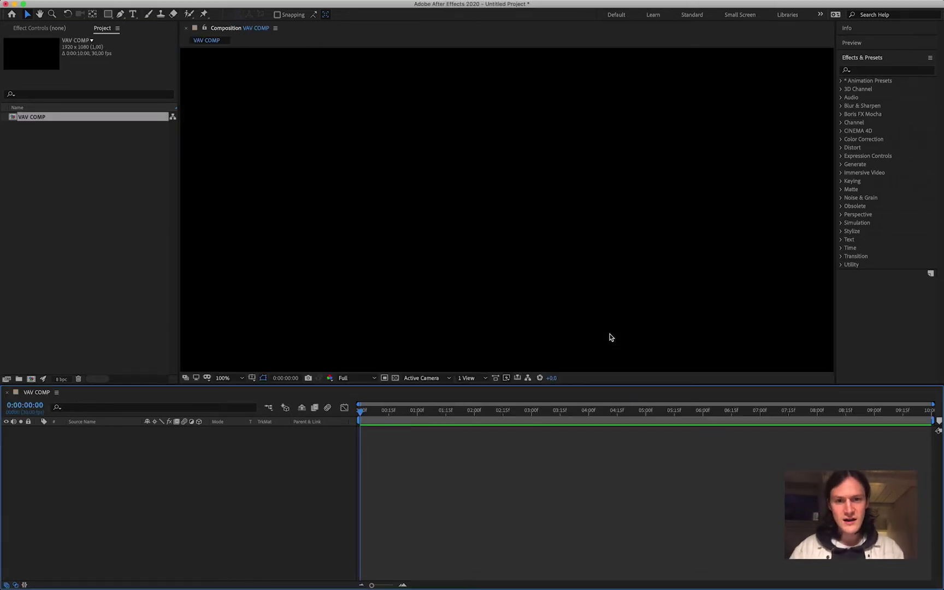
Zoom the composition view out and back in to 100% with the Zoom tool
{"action": "scroll", "coordinate": [326, 256], "scroll_direction": "up", "scroll_amount": 1}
{"action": "scroll", "coordinate": [326, 256], "scroll_direction": "down", "scroll_amount": 1}
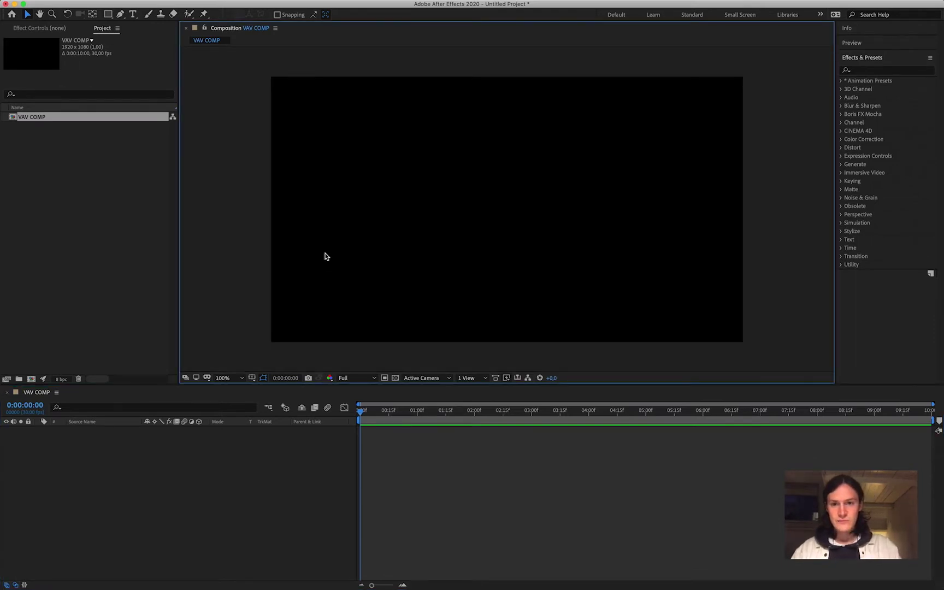
{"action": "key", "text": "comma"}
{"action": "key", "text": "period"}
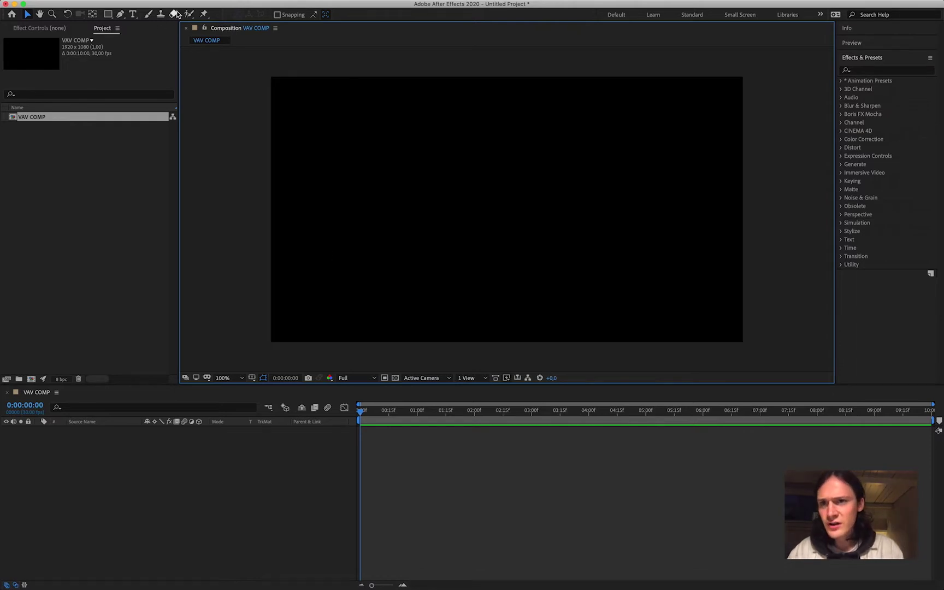
{"action": "left_click", "coordinate": [53, 14]}
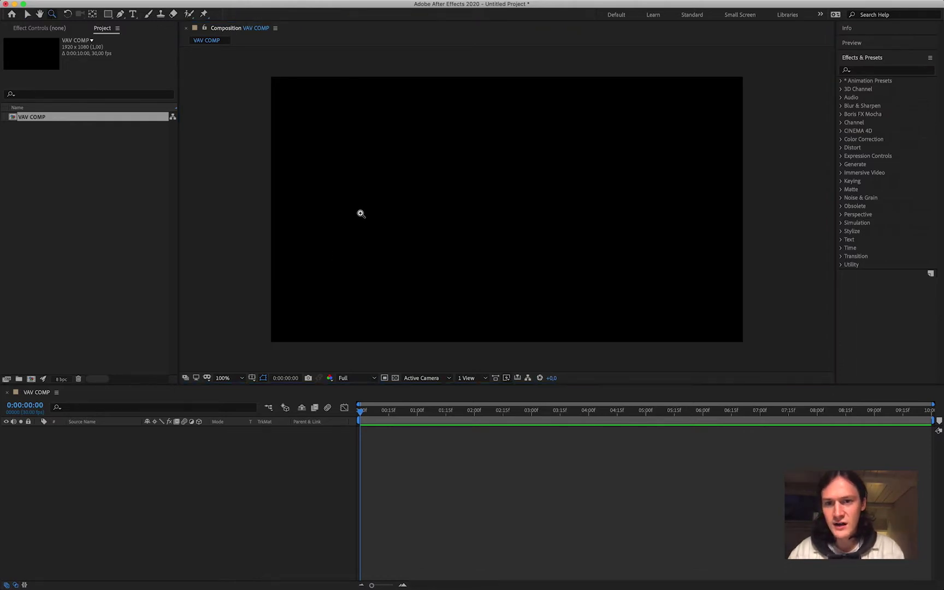
{"action": "left_click", "coordinate": [406, 217], "text": "alt"}
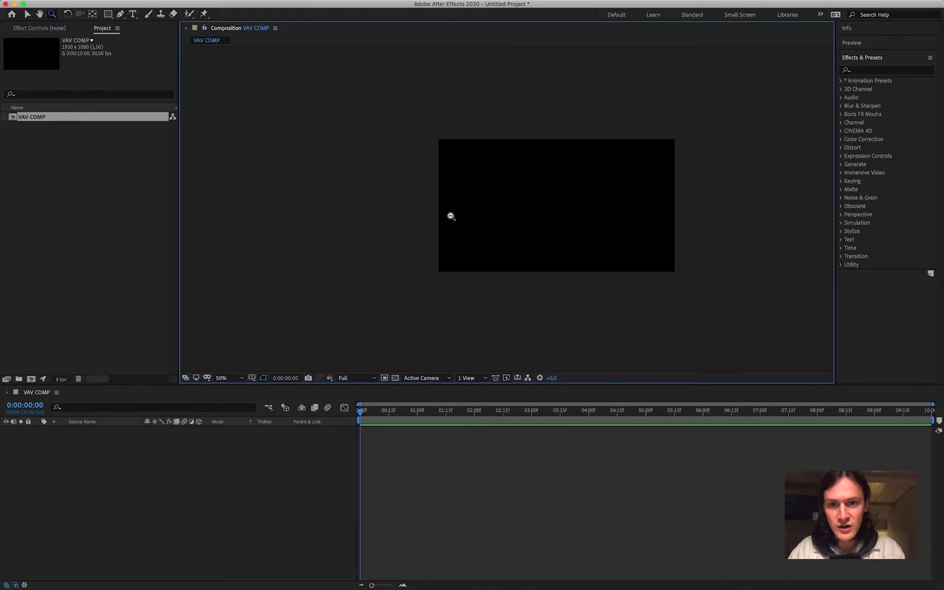
{"action": "left_click", "coordinate": [485, 214], "text": "alt"}
{"action": "left_click", "coordinate": [536, 213]}
{"action": "left_click", "coordinate": [536, 213]}
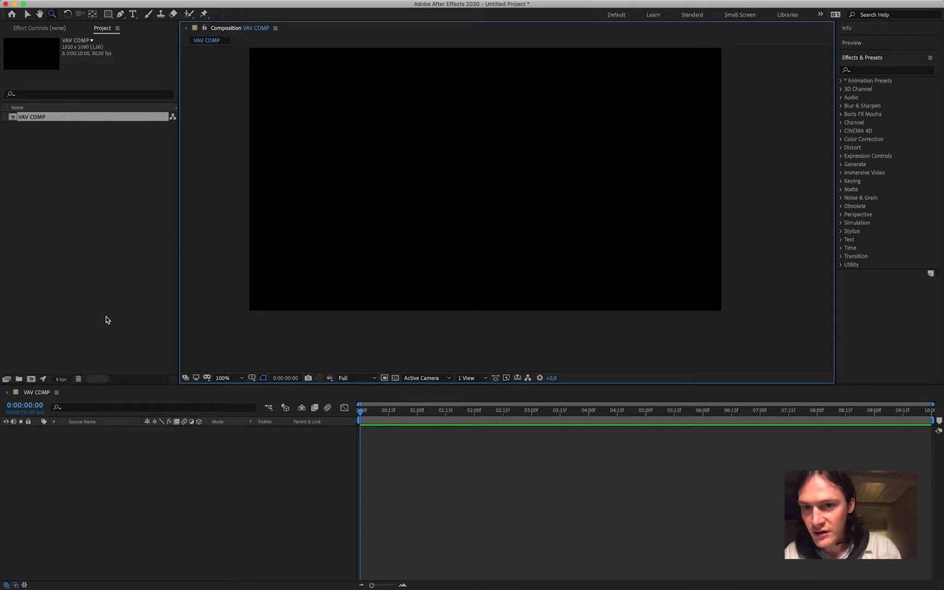
Pan the composition to the middle of its viewer with the Hand tool and return to the Selection tool
{"action": "left_click", "coordinate": [40, 14]}
{"action": "left_click_drag", "start_coordinate": [429, 217], "coordinate": [449, 242]}
{"action": "key", "text": "v"}
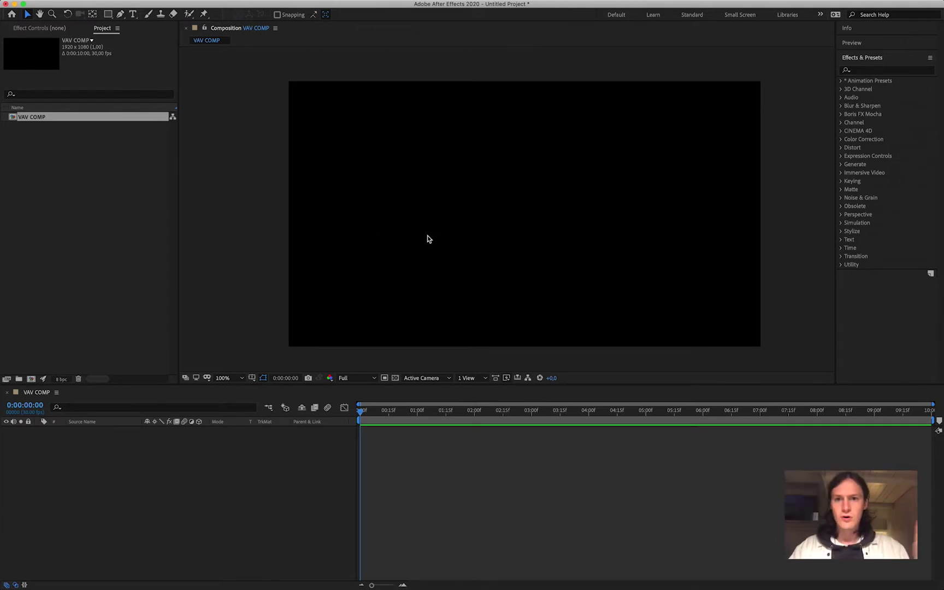
Unlock the aspect ratio in VAV COMP's composition settings and set its height to 540 px
{"action": "left_click", "coordinate": [270, 204]}
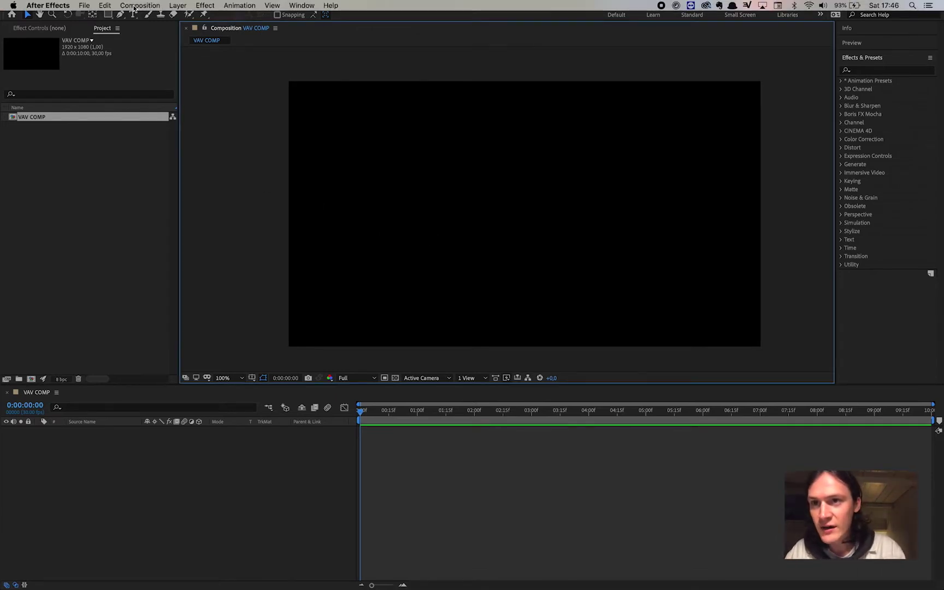
{"action": "left_click", "coordinate": [134, 7]}
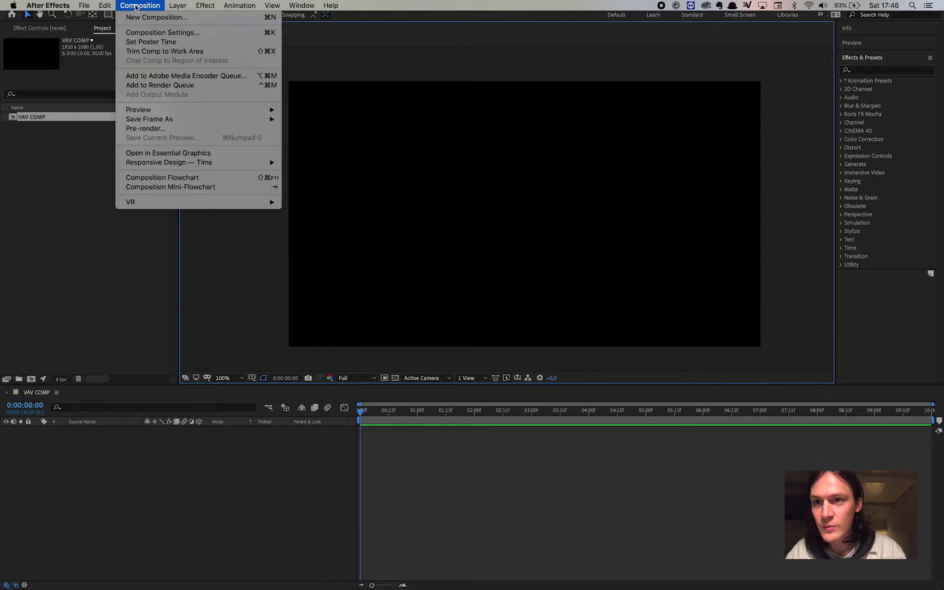
{"action": "left_click", "coordinate": [154, 33]}
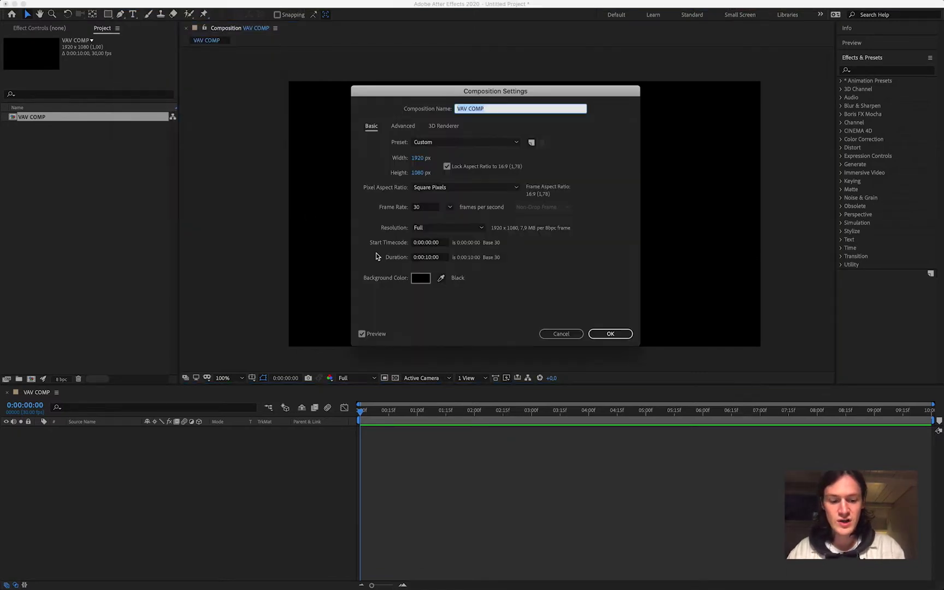
{"action": "left_click", "coordinate": [420, 174]}
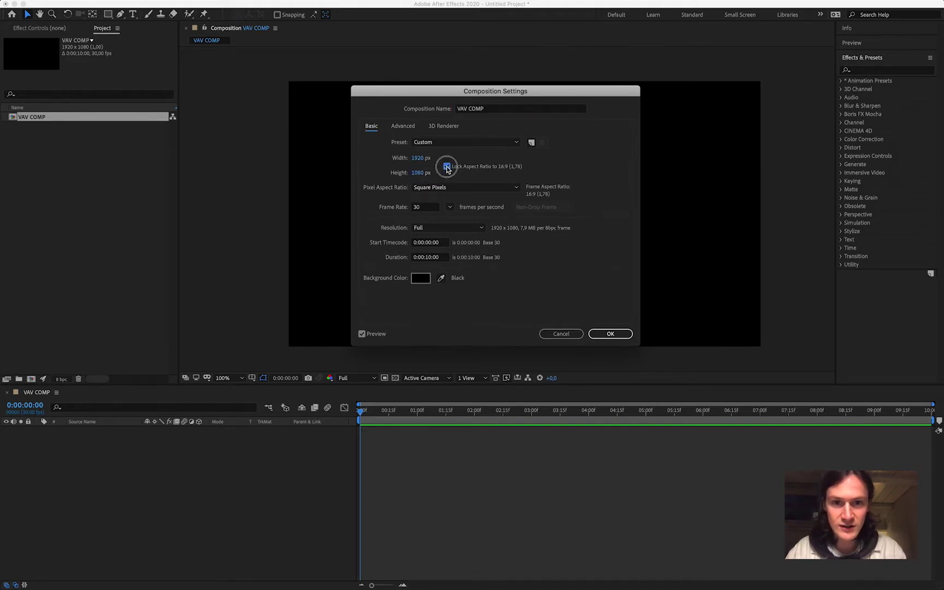
{"action": "left_click", "coordinate": [447, 167]}
{"action": "left_click", "coordinate": [419, 174]}
{"action": "type", "text": "540"}
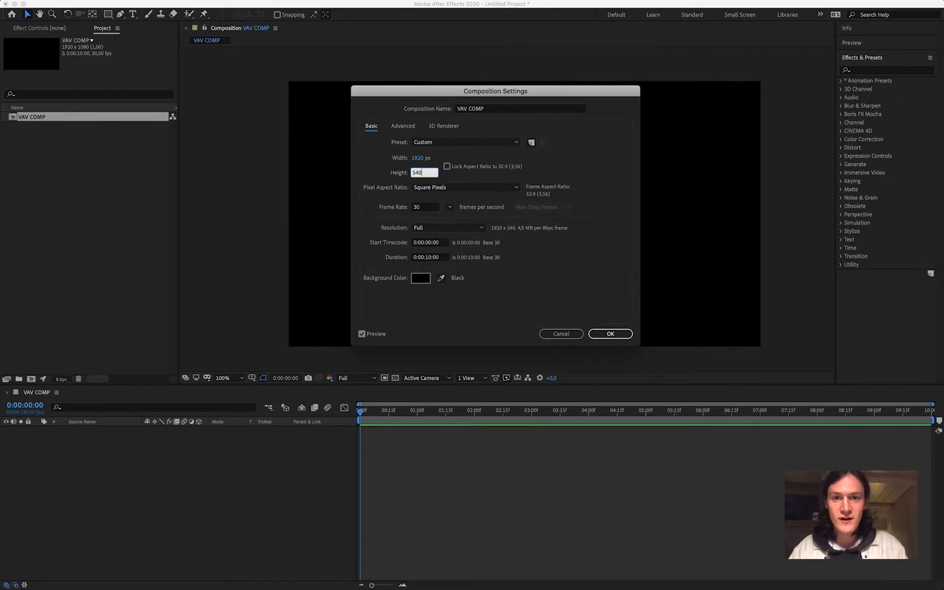
{"action": "left_click", "coordinate": [559, 175]}
{"action": "mouse_move", "coordinate": [438, 96]}
{"action": "left_mouse_down"}
{"action": "mouse_move", "coordinate": [637, 105]}
{"action": "mouse_move", "coordinate": [439, 101]}
{"action": "left_mouse_up"}
{"action": "left_click", "coordinate": [611, 339]}
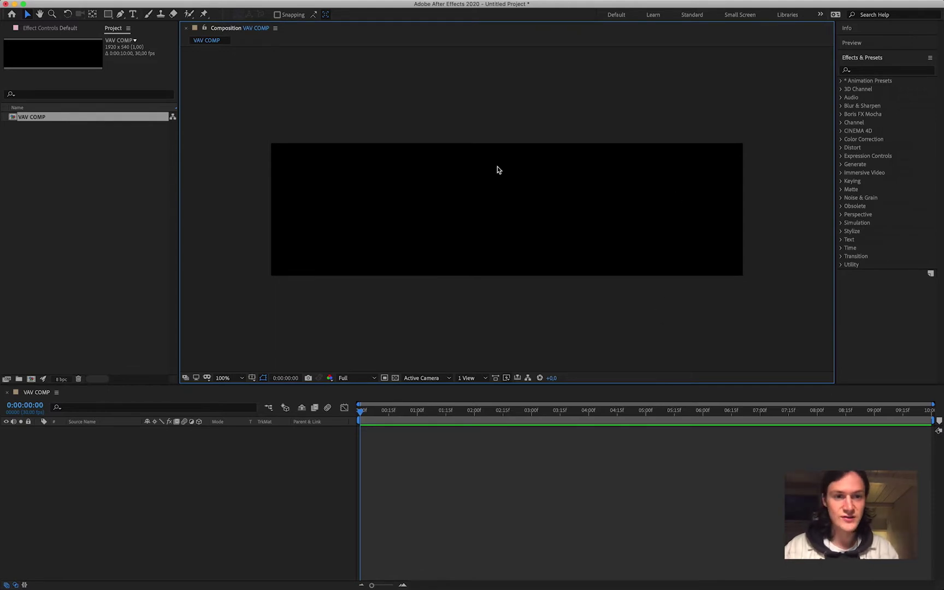
Import the image download.png from the Desktop folder into the project
{"action": "left_click", "coordinate": [53, 204]}
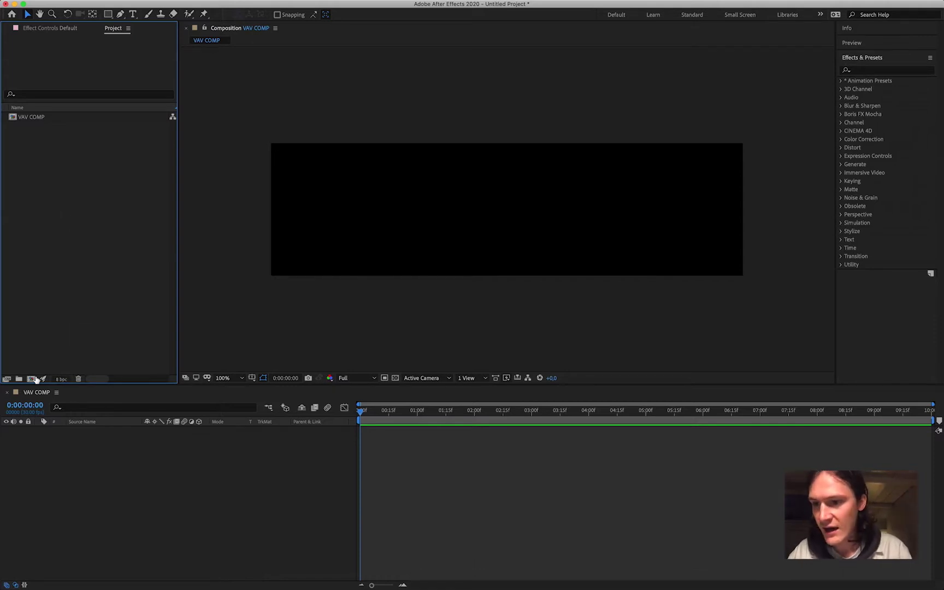
{"action": "right_click", "coordinate": [47, 234]}
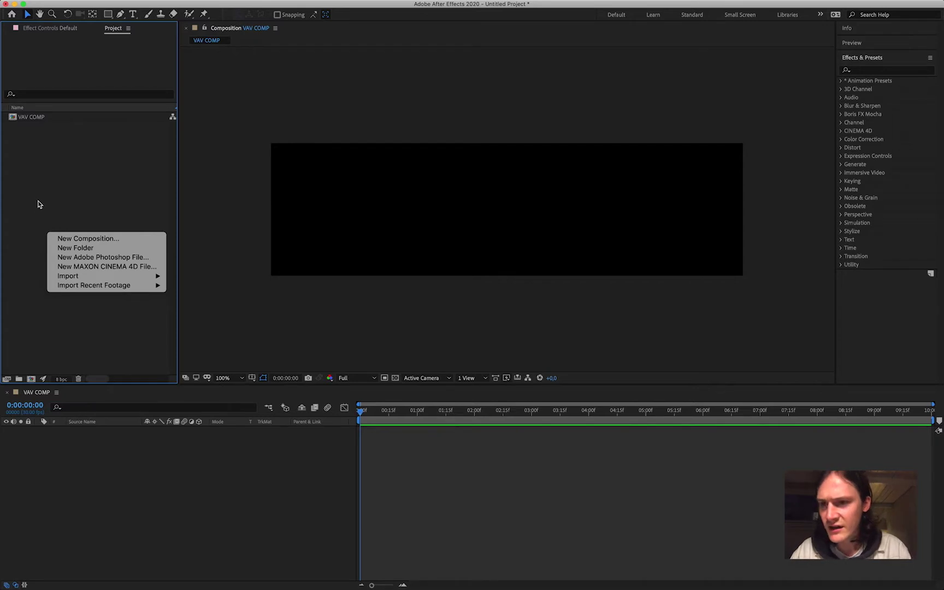
{"action": "mouse_move", "coordinate": [95, 281]}
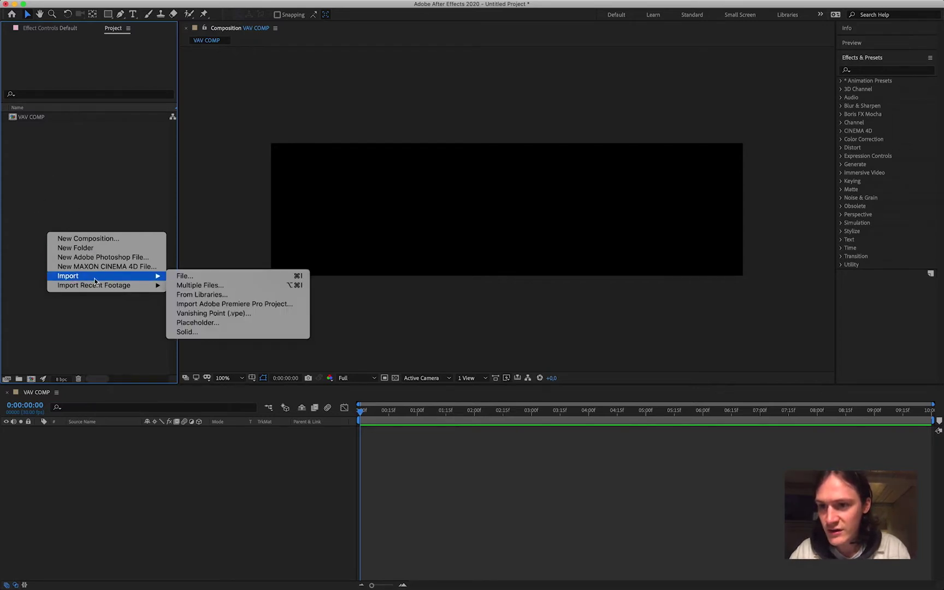
{"action": "left_click", "coordinate": [196, 277]}
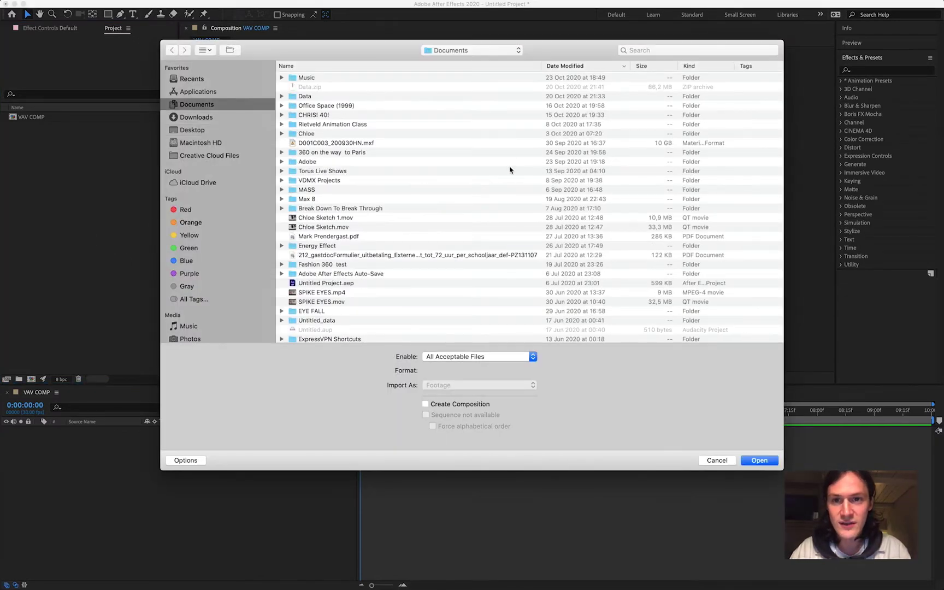
{"action": "left_click", "coordinate": [192, 130]}
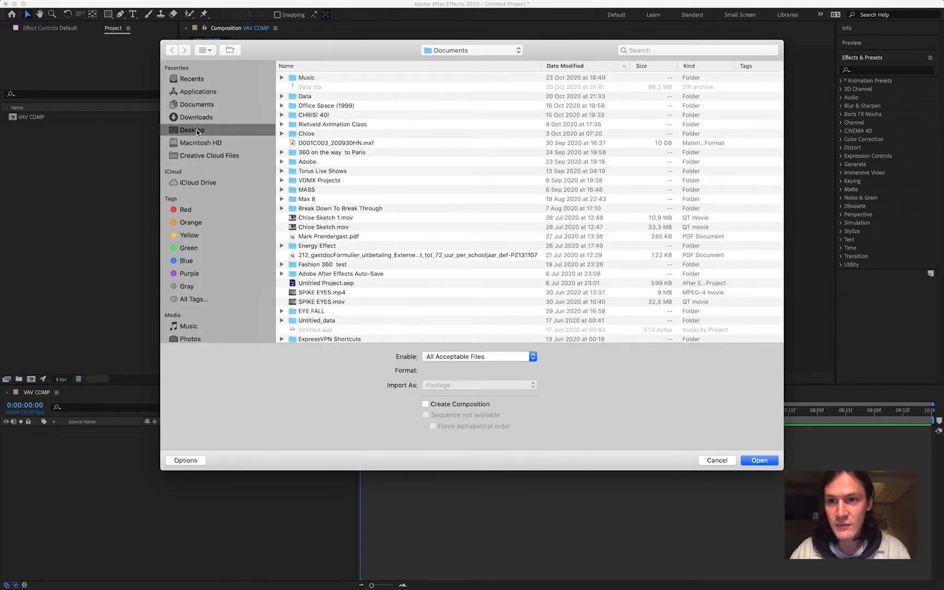
{"action": "scroll", "coordinate": [453, 284], "scroll_direction": "down", "scroll_amount": 10}
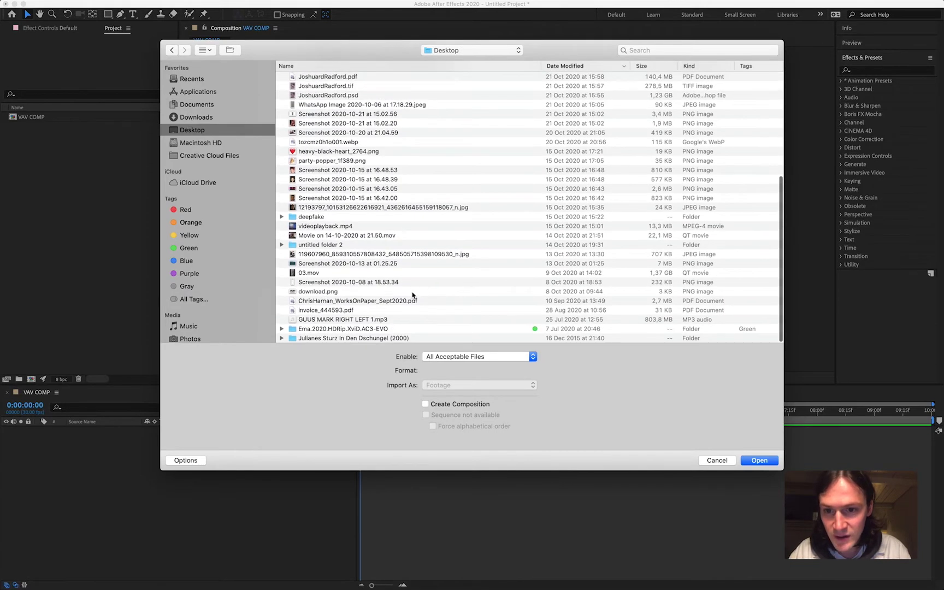
{"action": "left_click", "coordinate": [324, 293]}
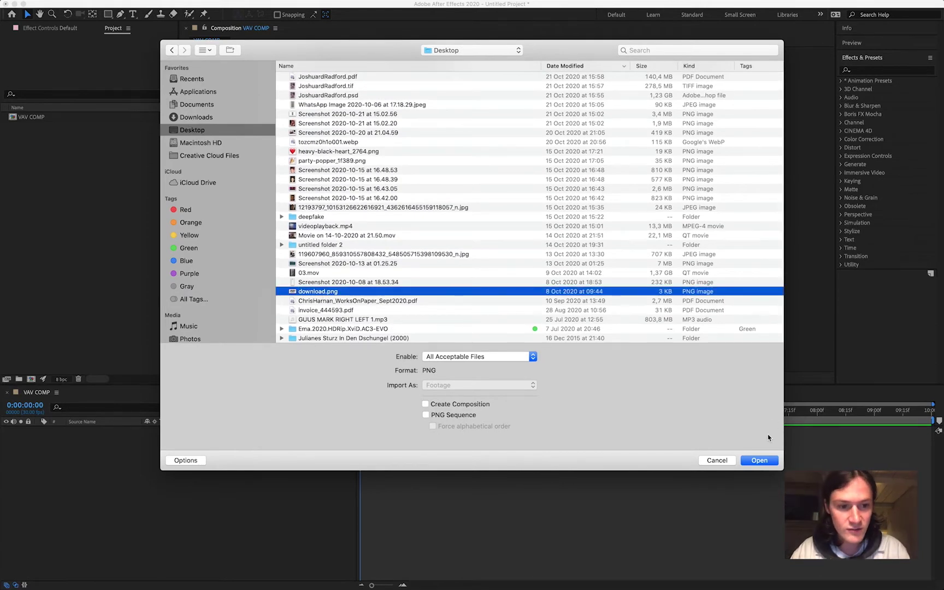
{"action": "left_click", "coordinate": [759, 461]}
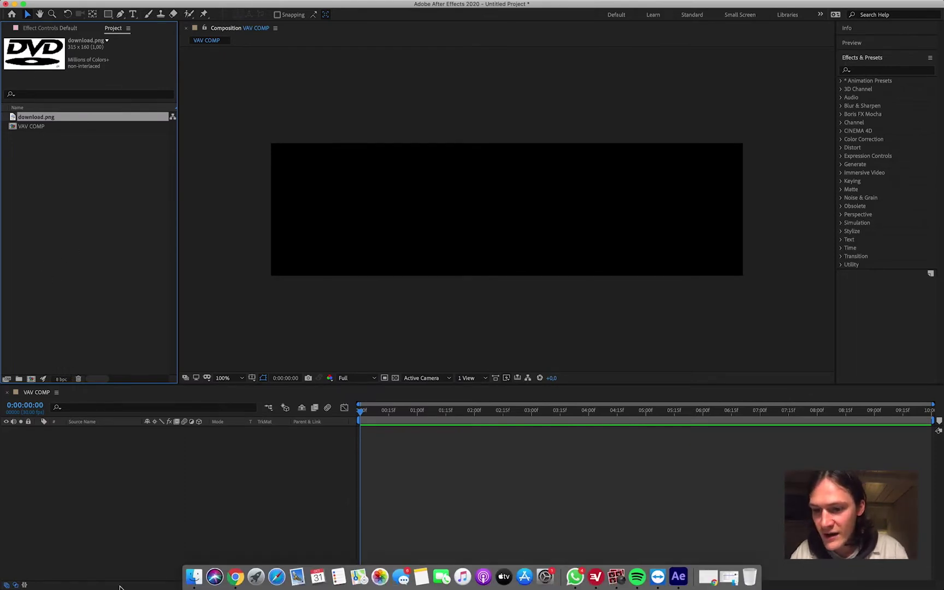
Import the video SPIKE EYES.mp4 from the Documents folder into the project
{"action": "left_click", "coordinate": [195, 587]}
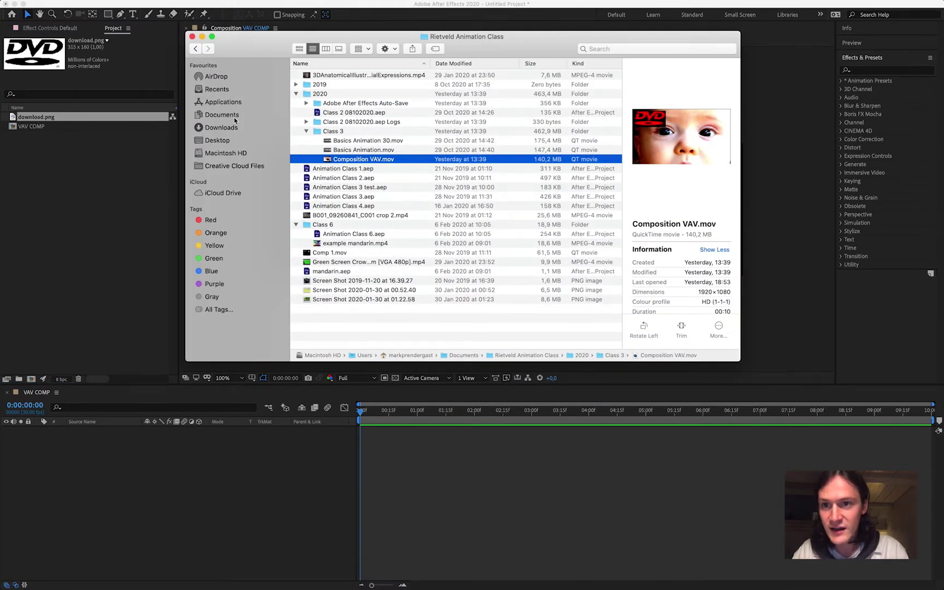
{"action": "left_click", "coordinate": [230, 116]}
{"action": "scroll", "coordinate": [373, 209], "scroll_direction": "down", "scroll_amount": 5}
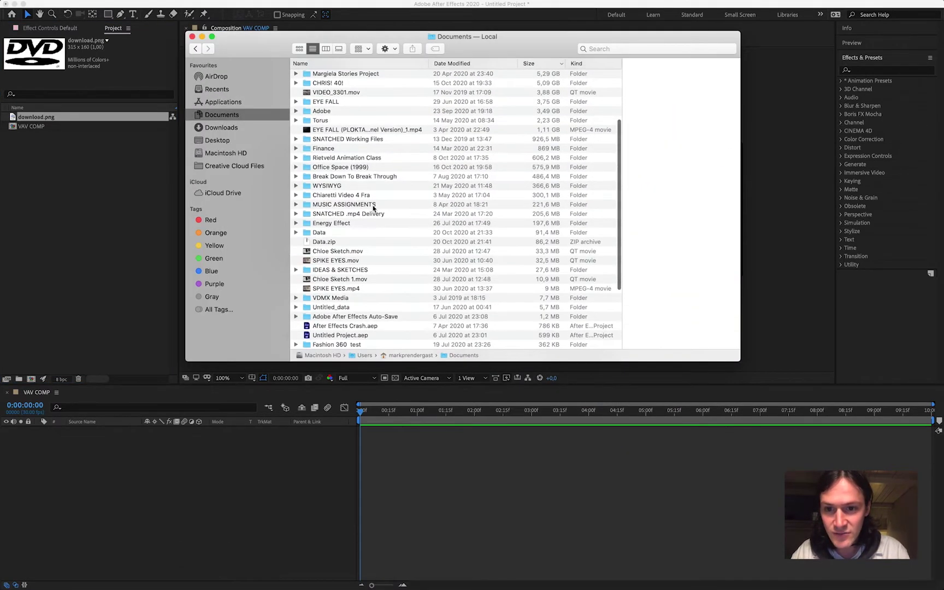
{"action": "left_click_drag", "start_coordinate": [336, 269], "coordinate": [56, 192]}
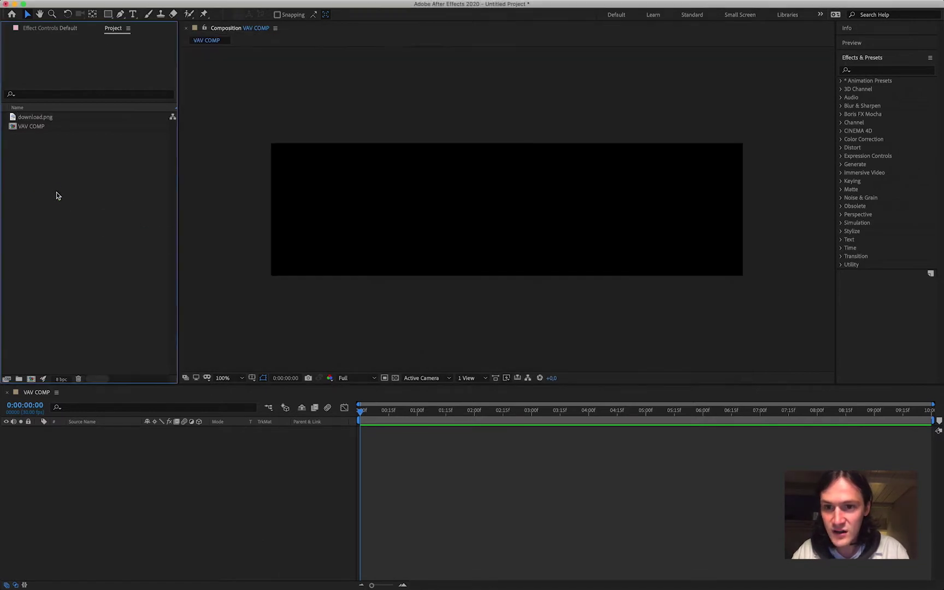
Import the image party-popper_1f389.png from the Desktop folder into the project
{"action": "left_click", "coordinate": [211, 582]}
{"action": "left_click", "coordinate": [228, 140]}
{"action": "scroll", "coordinate": [374, 241], "scroll_direction": "down", "scroll_amount": 3}
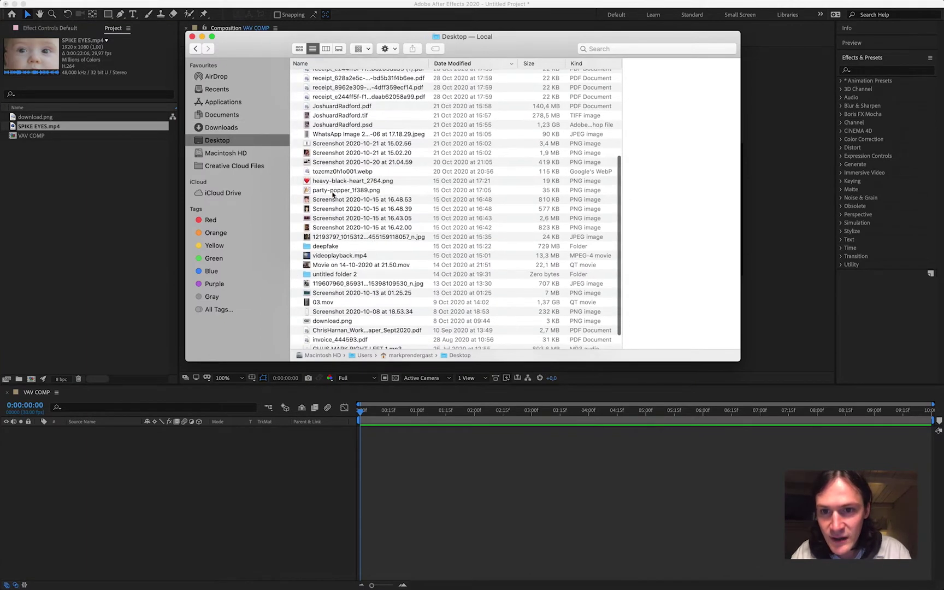
{"action": "left_click_drag", "start_coordinate": [332, 190], "coordinate": [70, 206]}
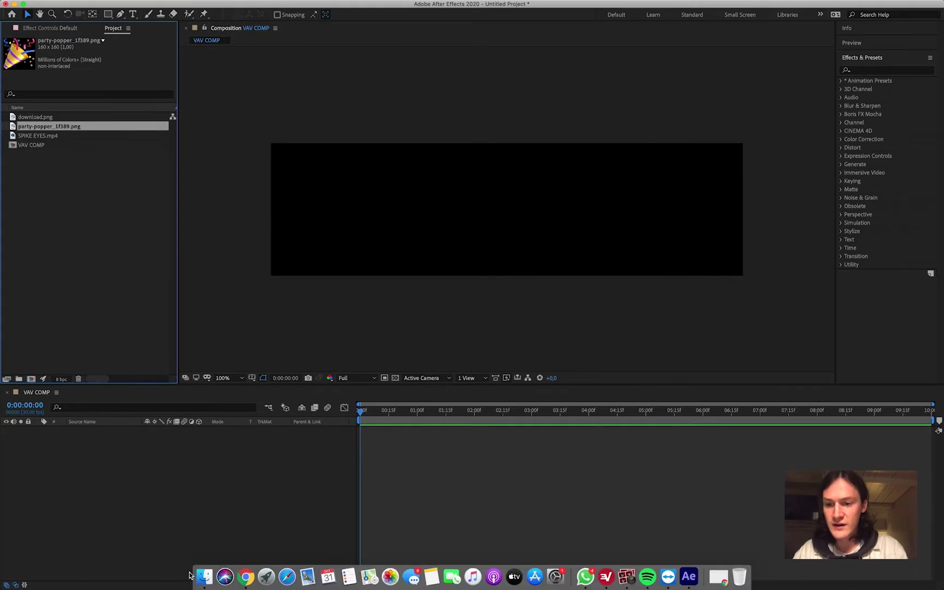
Import the MP3 audio file from the Music folder inside Documents into the project
{"action": "left_click", "coordinate": [205, 583]}
{"action": "left_click", "coordinate": [223, 116]}
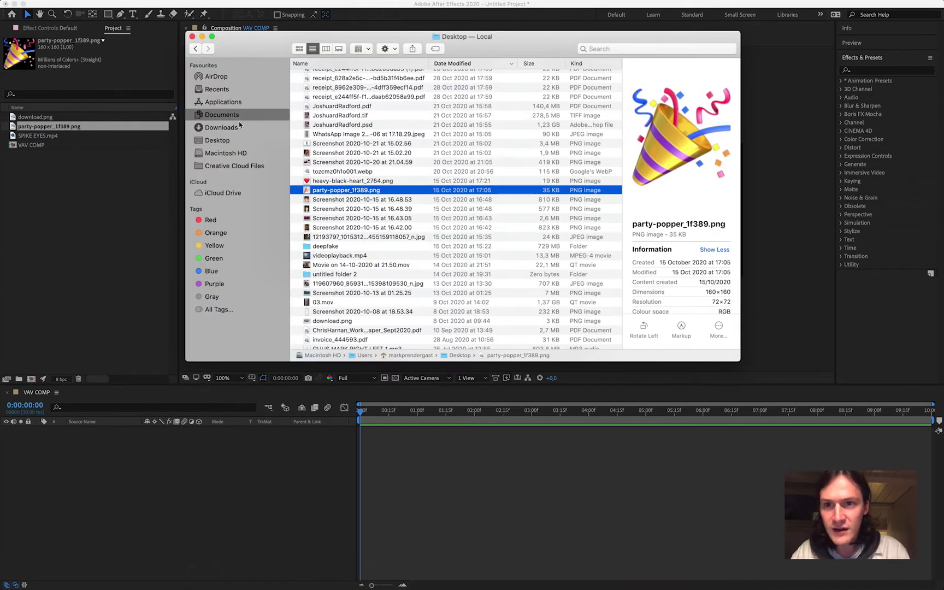
{"action": "scroll", "coordinate": [355, 153], "scroll_direction": "up", "scroll_amount": 5}
{"action": "double_click", "coordinate": [320, 99]}
{"action": "scroll", "coordinate": [328, 110], "scroll_direction": "up", "scroll_amount": 1}
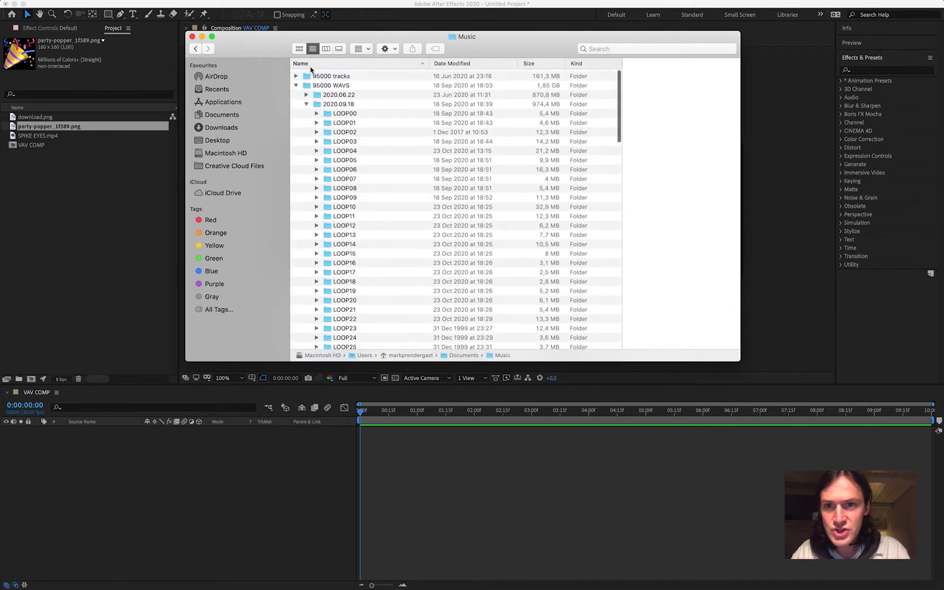
{"action": "left_click", "coordinate": [297, 85]}
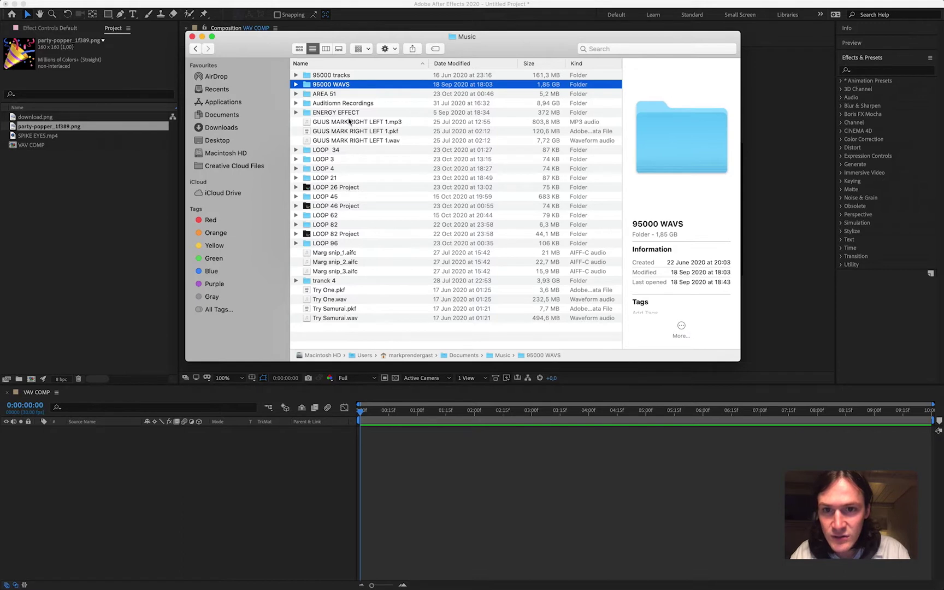
{"action": "left_click_drag", "start_coordinate": [359, 126], "coordinate": [59, 189]}
{"action": "left_click", "coordinate": [59, 190]}
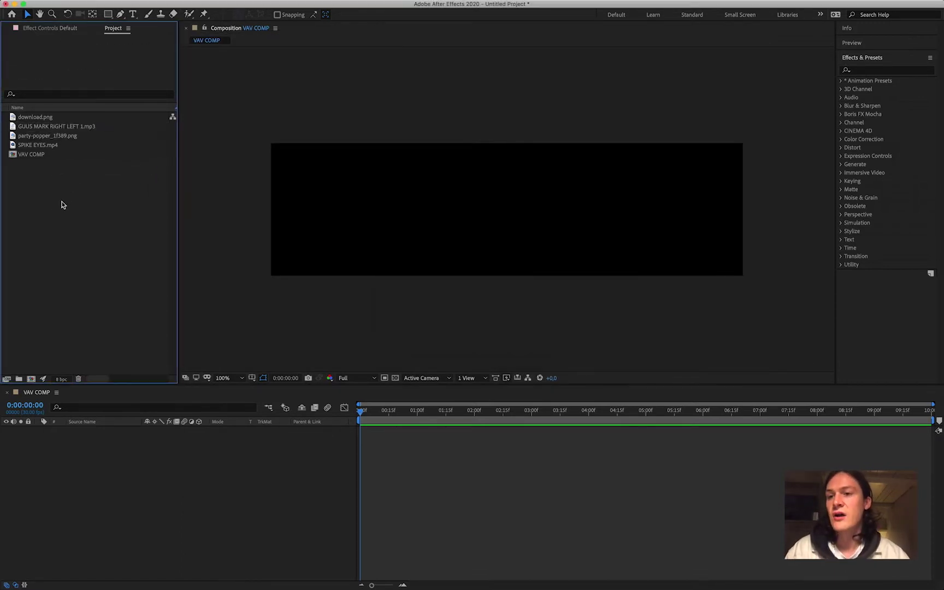
Check the previews and file details of the imported images, audio and video in the project one by one
{"action": "left_click", "coordinate": [37, 118]}
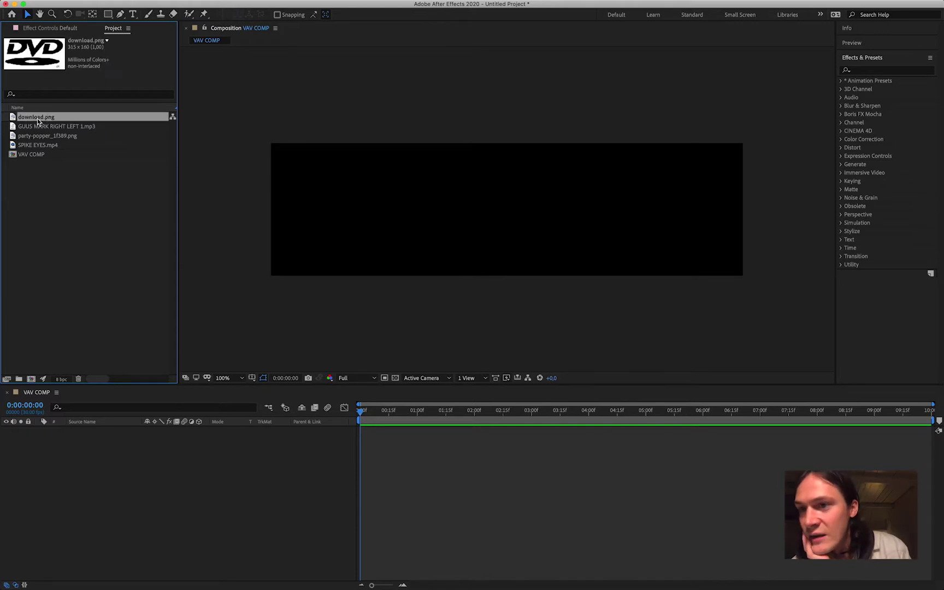
{"action": "left_click", "coordinate": [44, 126]}
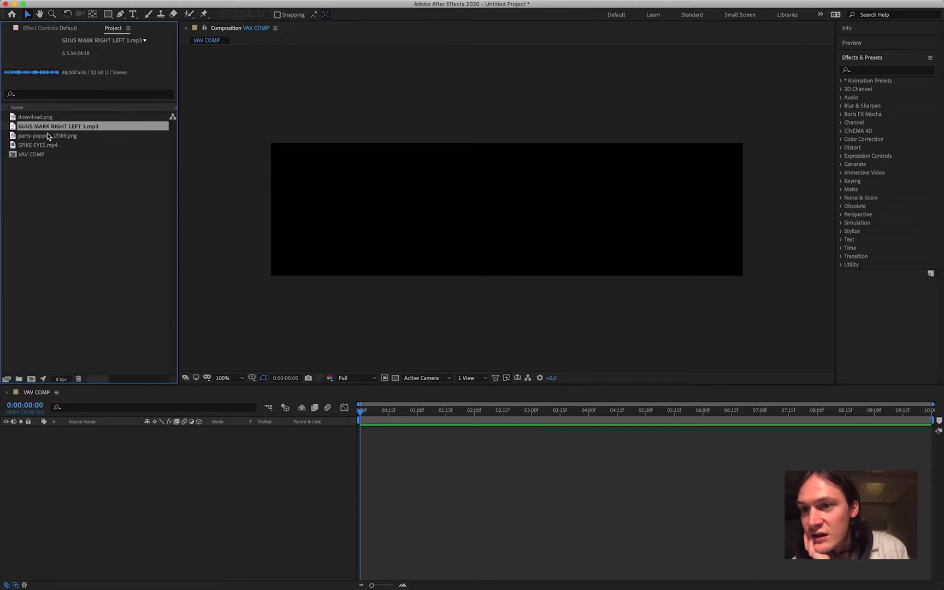
{"action": "left_click", "coordinate": [46, 135]}
{"action": "left_click", "coordinate": [45, 146]}
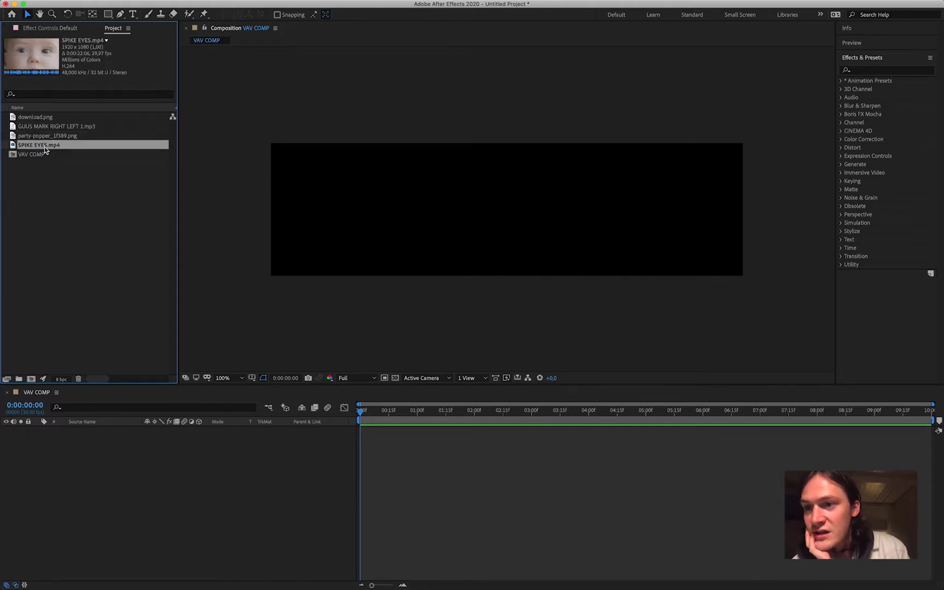
{"action": "left_click", "coordinate": [58, 191]}
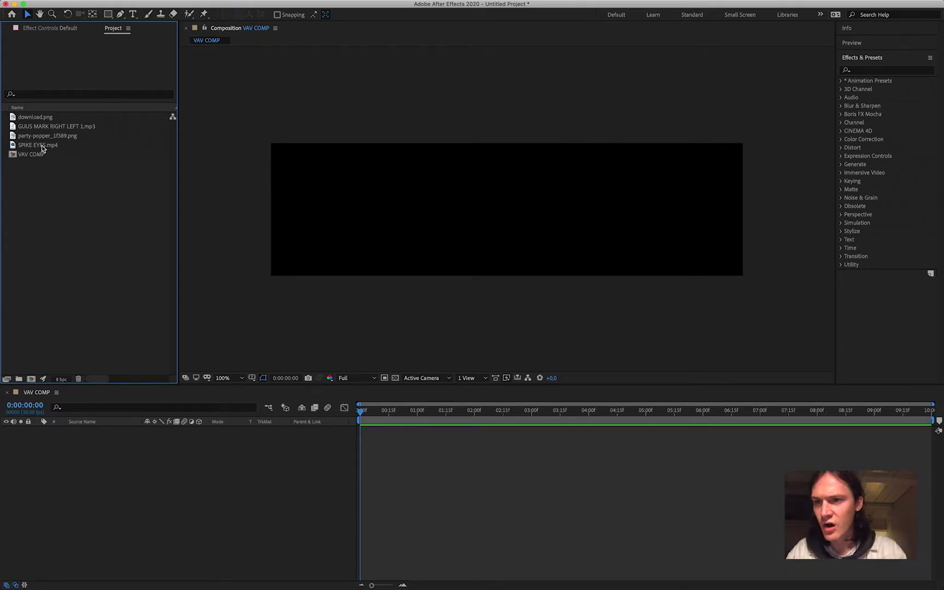
Add SPIKE EYES.mp4 to the VAV COMP timeline and place party-popper_1f389.png as a layer above it
{"action": "left_click_drag", "start_coordinate": [41, 146], "coordinate": [91, 488]}
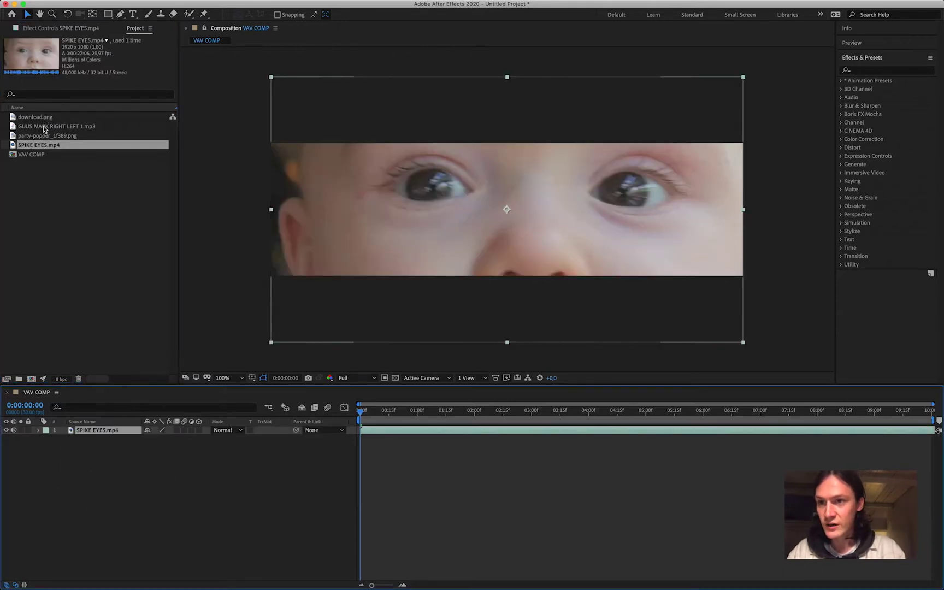
{"action": "left_click_drag", "start_coordinate": [44, 138], "coordinate": [89, 431]}
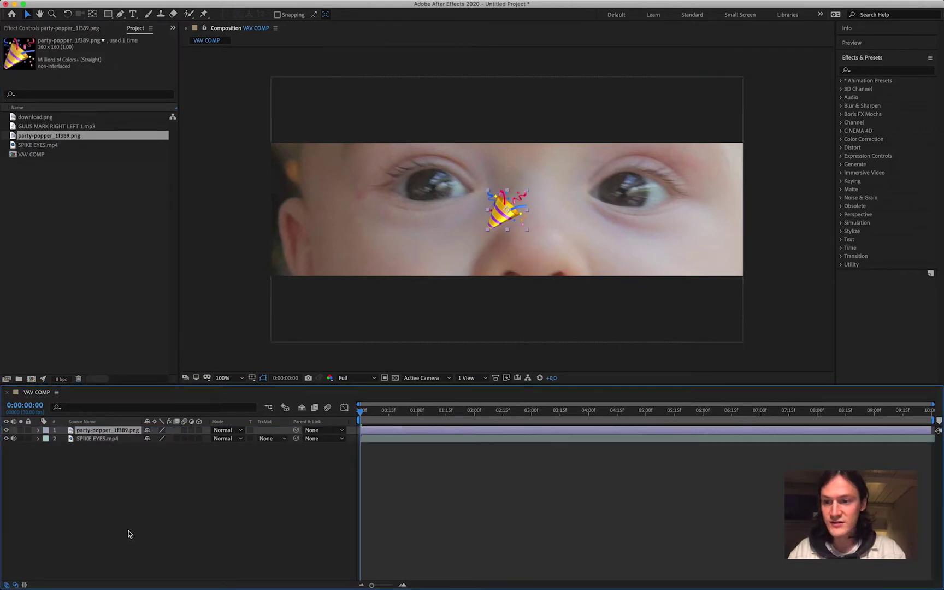
Select the party-popper and SPIKE EYES layers alternately to compare their stacking order and outlines in the composition
{"action": "left_click", "coordinate": [91, 439]}
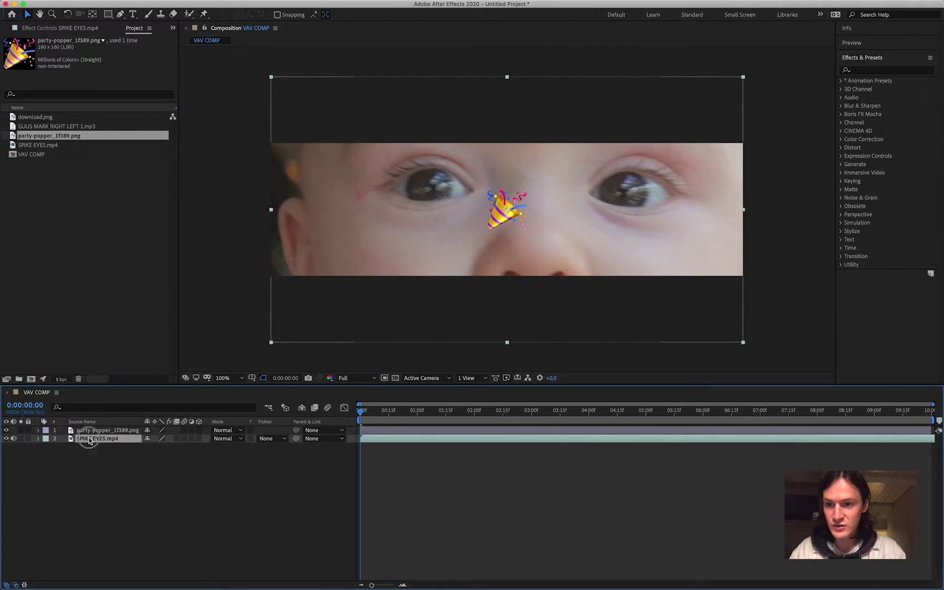
{"action": "left_click", "coordinate": [91, 431]}
{"action": "left_click", "coordinate": [92, 439]}
{"action": "left_click", "coordinate": [92, 431]}
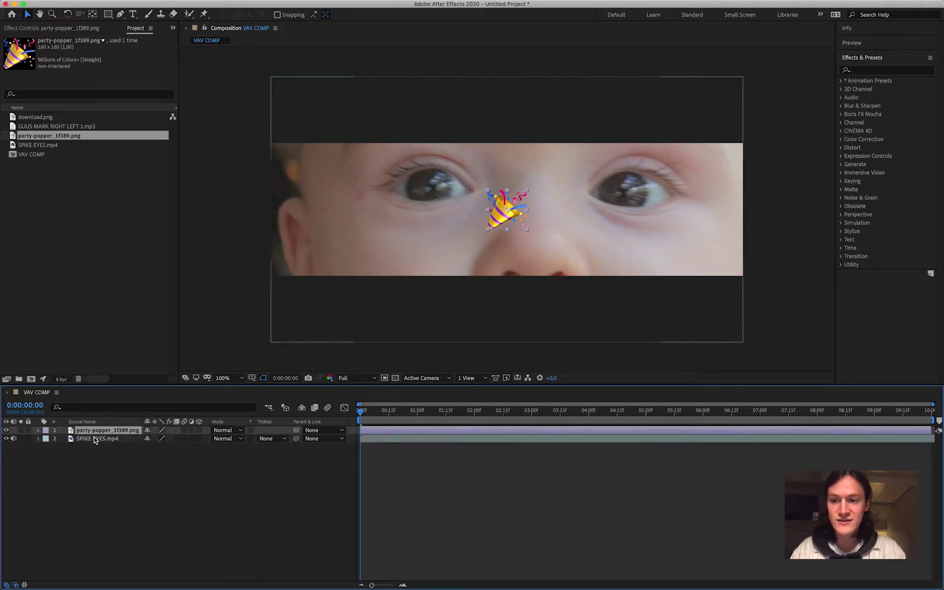
{"action": "left_click", "coordinate": [94, 439]}
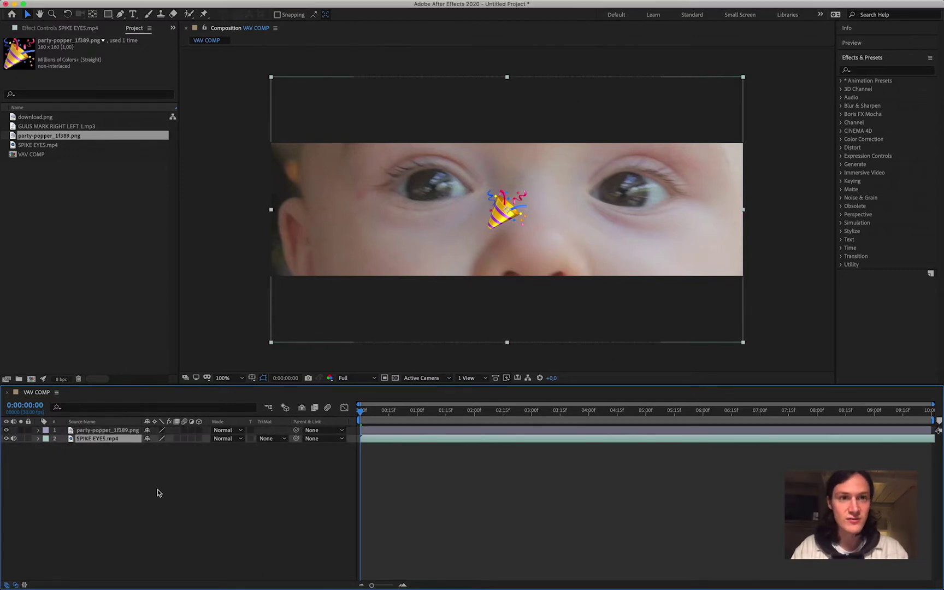
{"action": "left_click", "coordinate": [103, 431]}
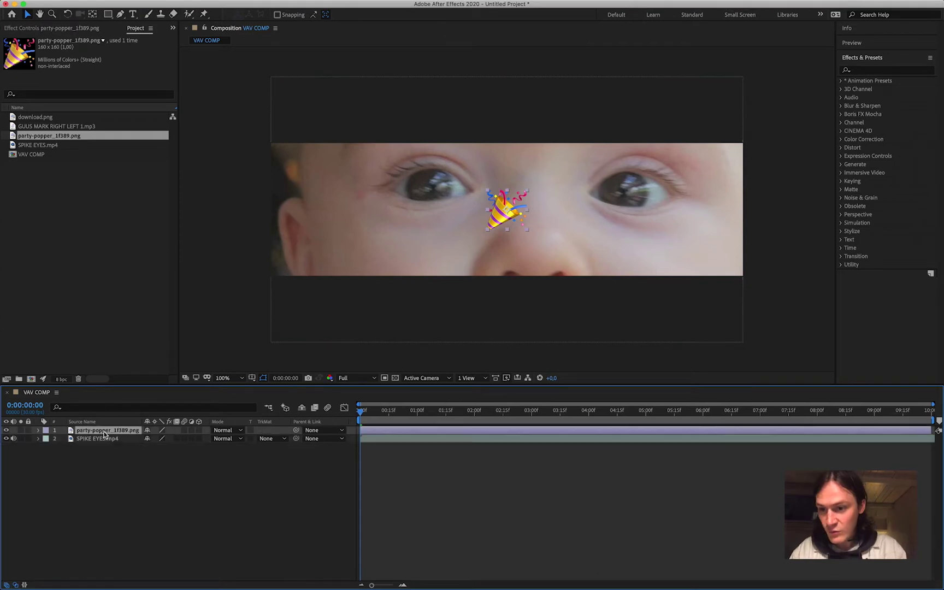
{"action": "left_click", "coordinate": [99, 439]}
{"action": "left_click", "coordinate": [100, 431]}
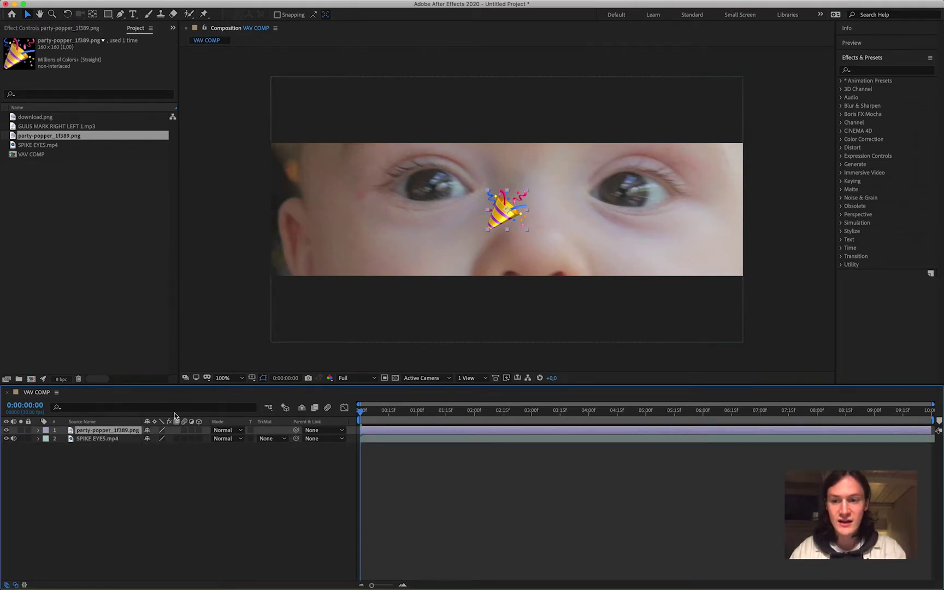
{"action": "left_click", "coordinate": [95, 440]}
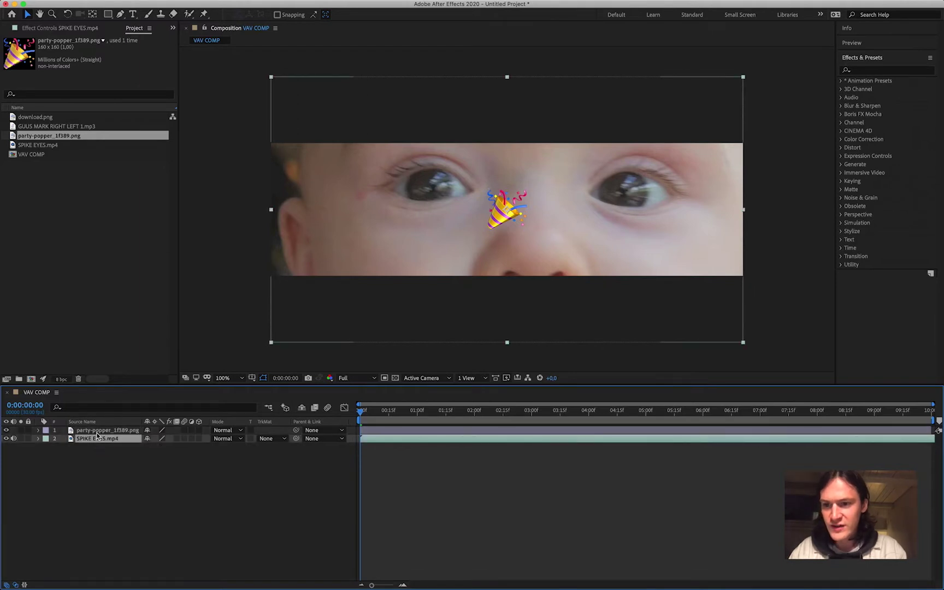
{"action": "left_click", "coordinate": [97, 432]}
{"action": "left_click", "coordinate": [94, 432]}
{"action": "left_click", "coordinate": [95, 438]}
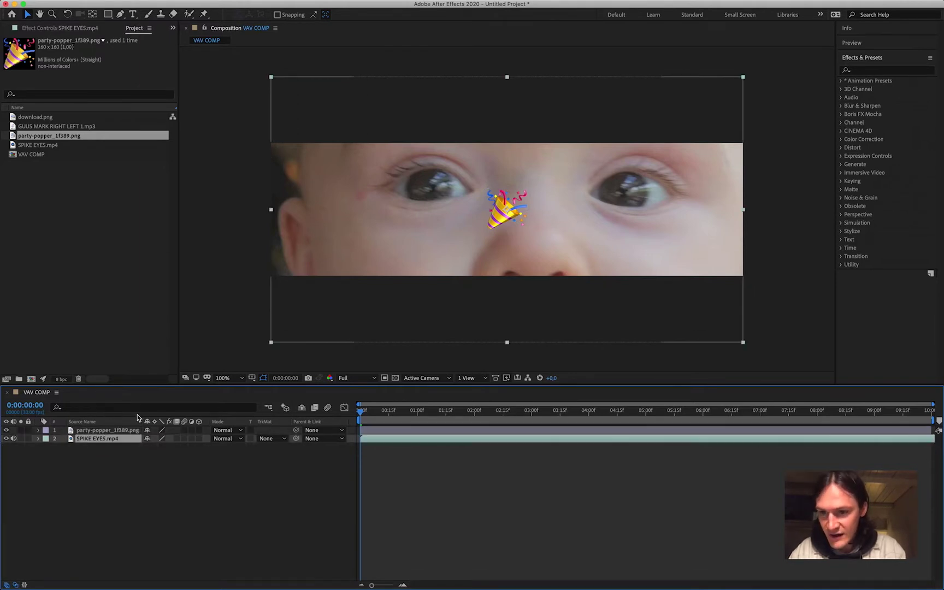
{"action": "left_click", "coordinate": [477, 453]}
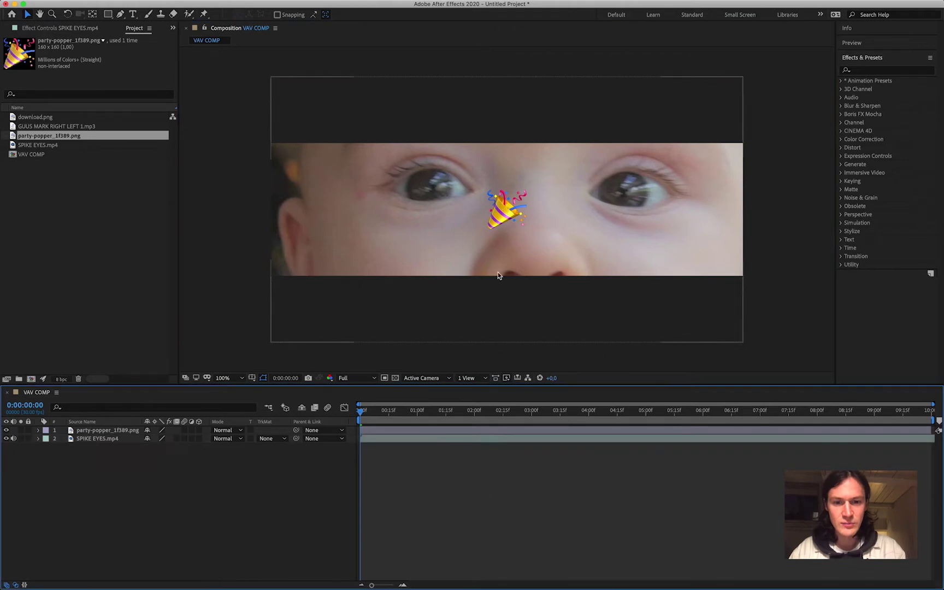
Move the party-popper layer beneath SPIKE EYES.mp4, and restore the order by moving SPIKE EYES.mp4 back below it
{"action": "left_click", "coordinate": [500, 218]}
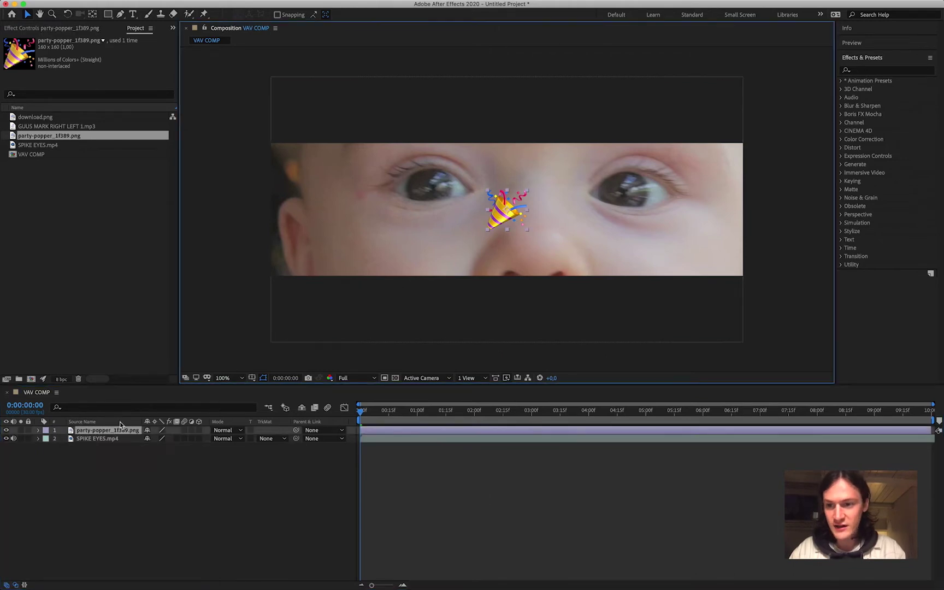
{"action": "left_click_drag", "start_coordinate": [98, 433], "coordinate": [95, 446]}
{"action": "left_click", "coordinate": [447, 455]}
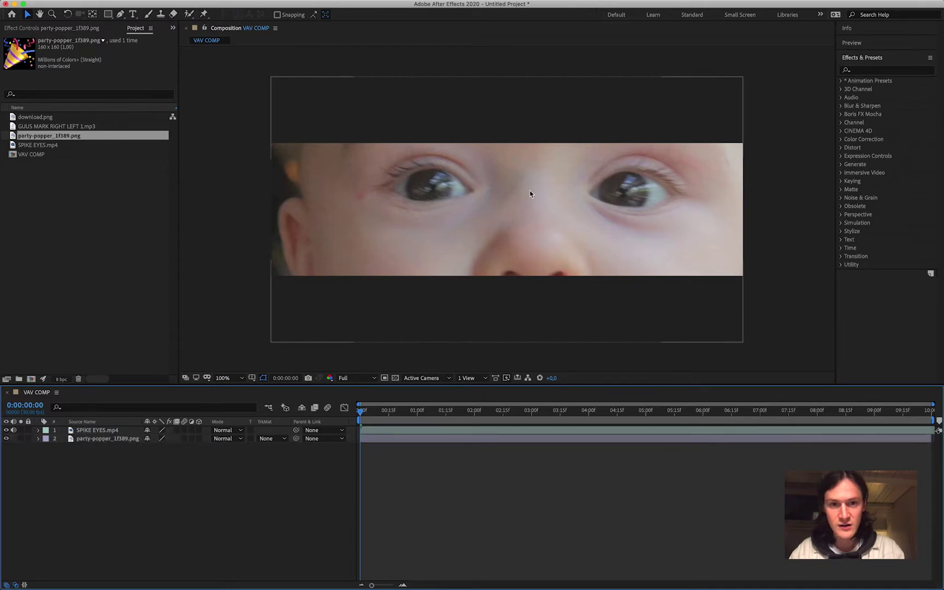
{"action": "left_click", "coordinate": [487, 211]}
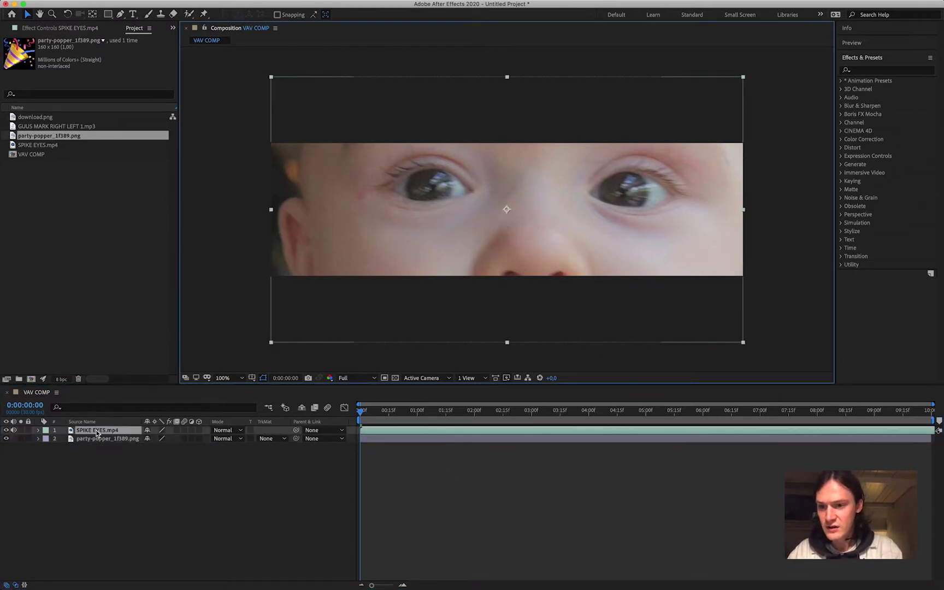
{"action": "left_click_drag", "start_coordinate": [97, 433], "coordinate": [97, 446]}
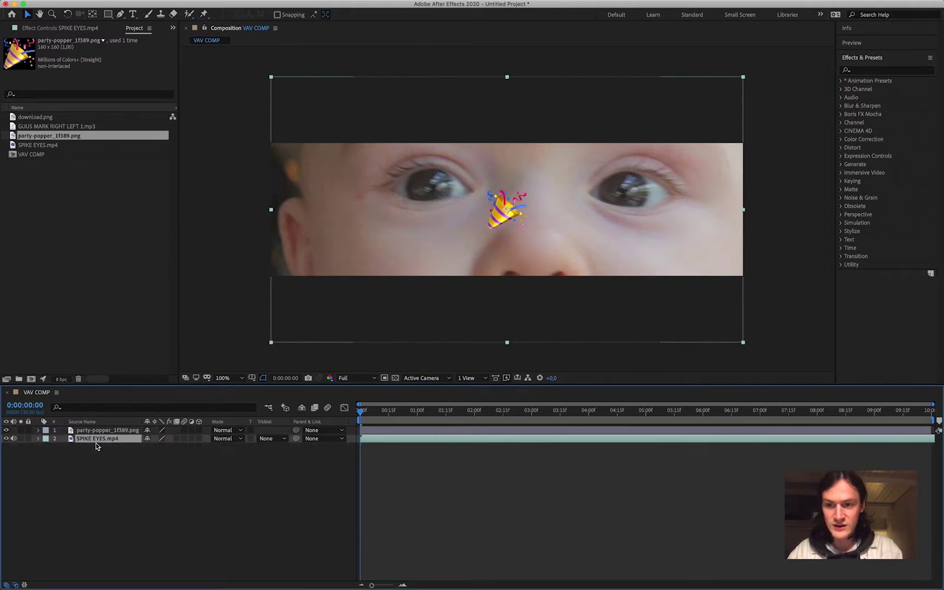
{"action": "left_click", "coordinate": [454, 494]}
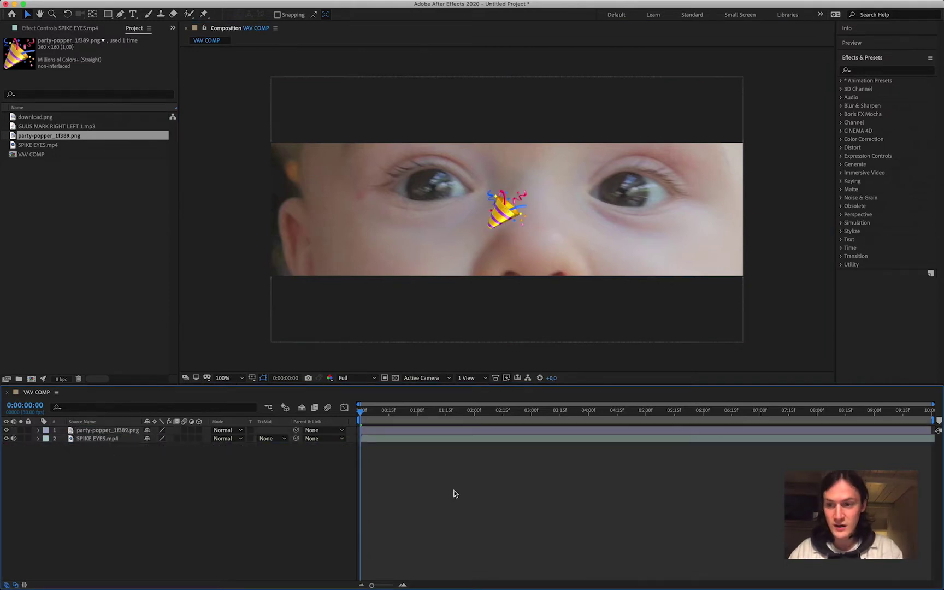
Toggle the visibility of the party-popper layer and the SPIKE EYES.mp4 layer off and back on
{"action": "left_click", "coordinate": [7, 430]}
{"action": "left_click", "coordinate": [7, 430]}
{"action": "left_click", "coordinate": [7, 430]}
{"action": "left_click", "coordinate": [6, 431]}
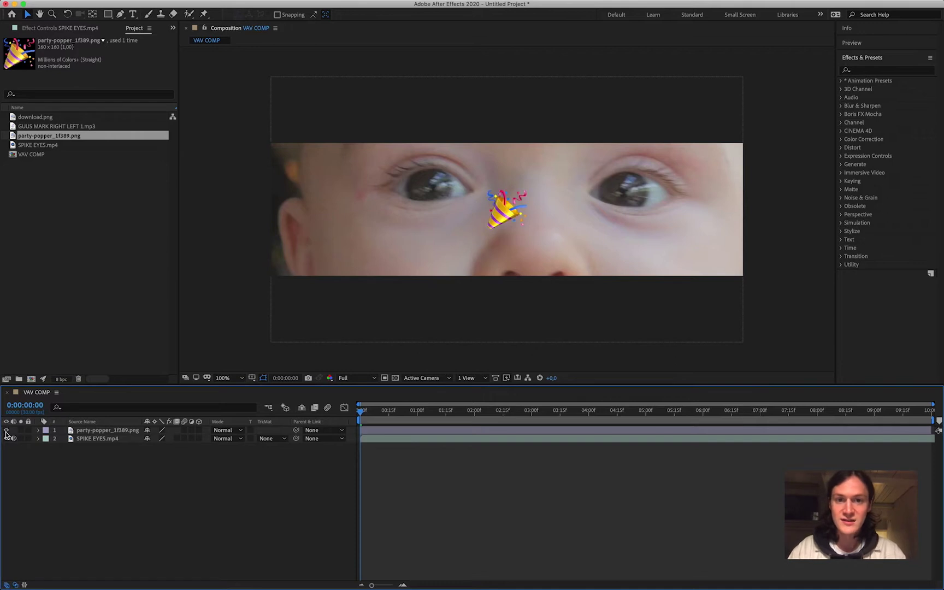
{"action": "left_click", "coordinate": [7, 431]}
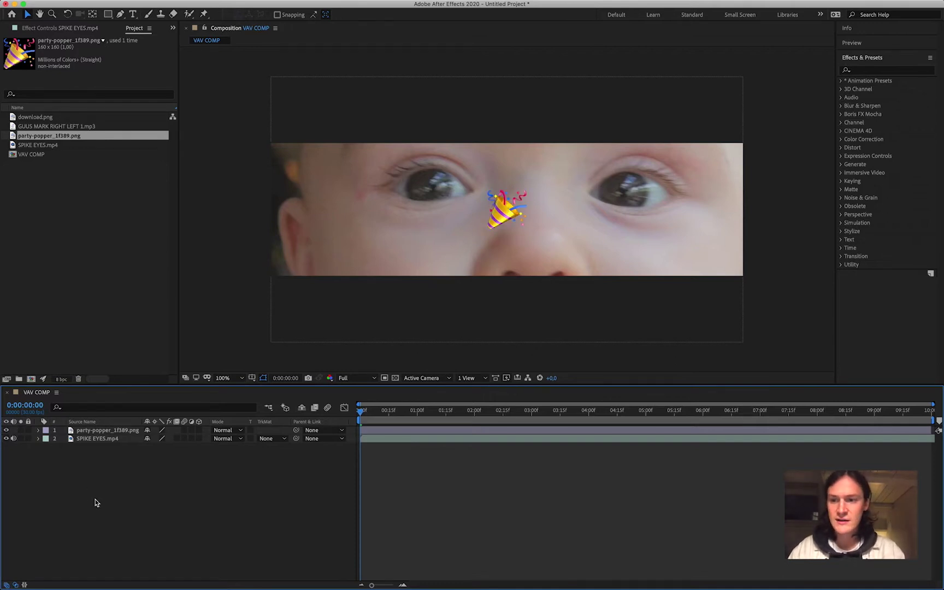
{"action": "left_click", "coordinate": [7, 439]}
{"action": "left_click", "coordinate": [6, 438]}
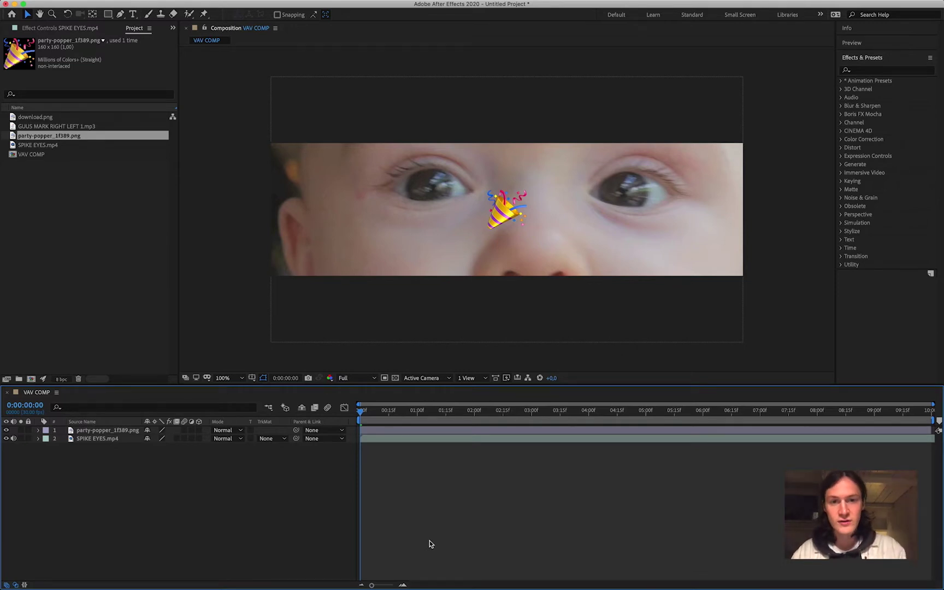
Play the composition preview, stop it at about 7 seconds, and mute the audio of the SPIKE EYES.mp4 layer
{"action": "key", "text": "space"}
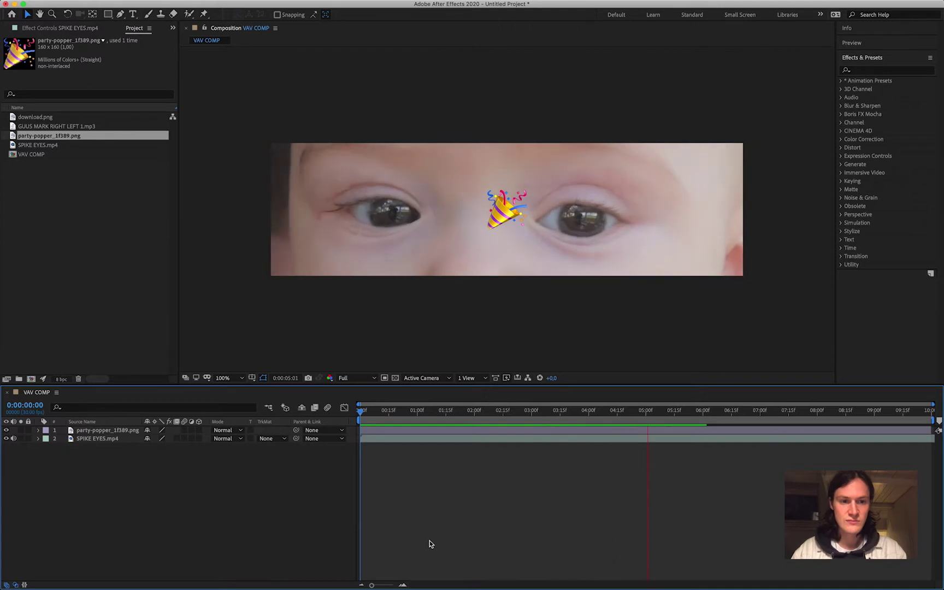
{"action": "key", "text": "space"}
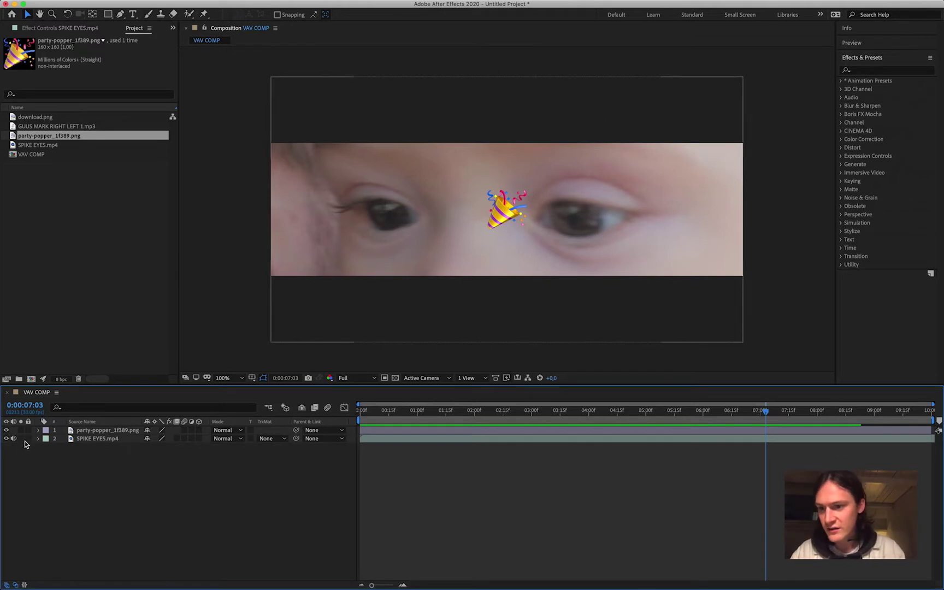
{"action": "left_click", "coordinate": [98, 439]}
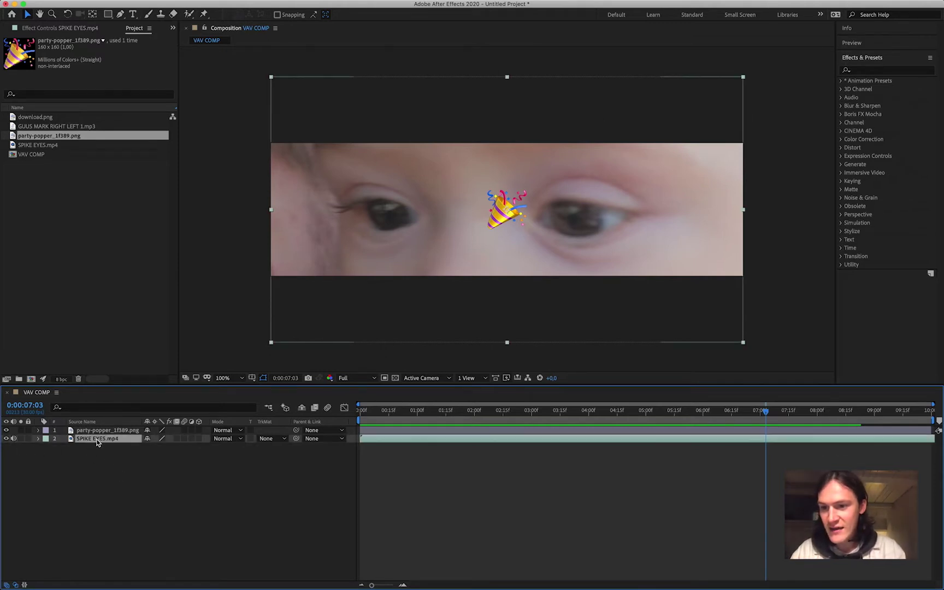
{"action": "left_click", "coordinate": [14, 439]}
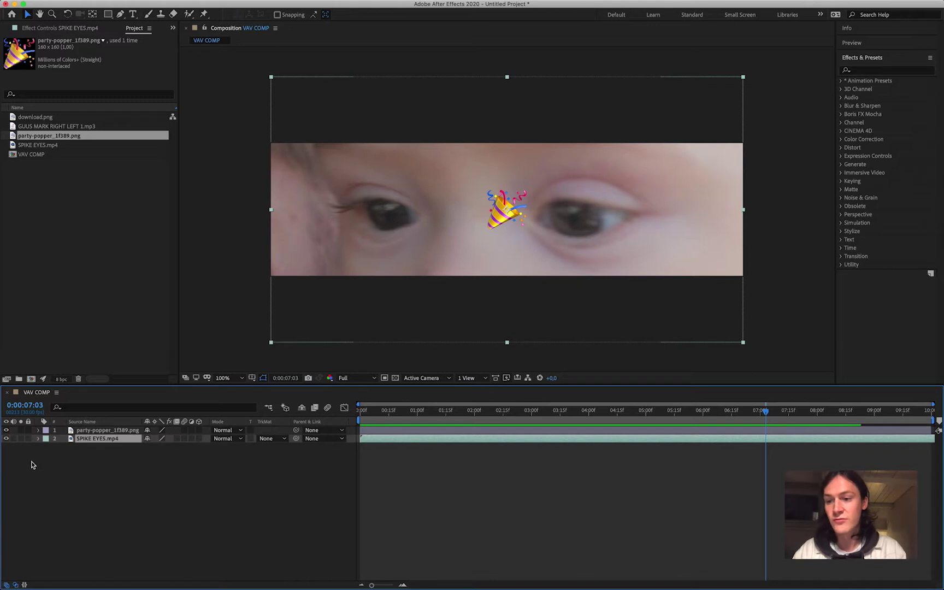
Deselect all layers and play the composition preview with SPIKE EYES.mp4 muted, stopping at about 9 seconds
{"action": "left_click", "coordinate": [43, 473]}
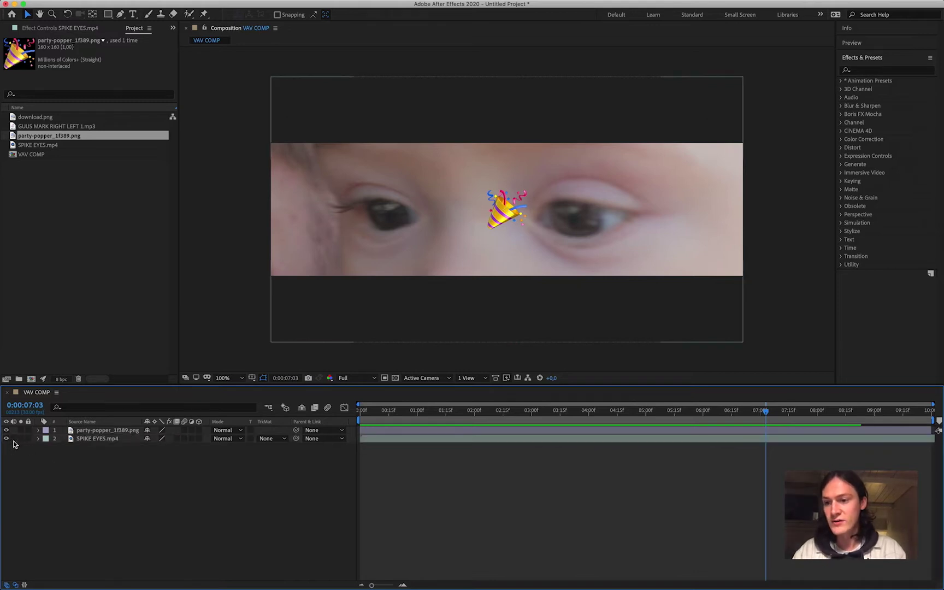
{"action": "key", "text": "space"}
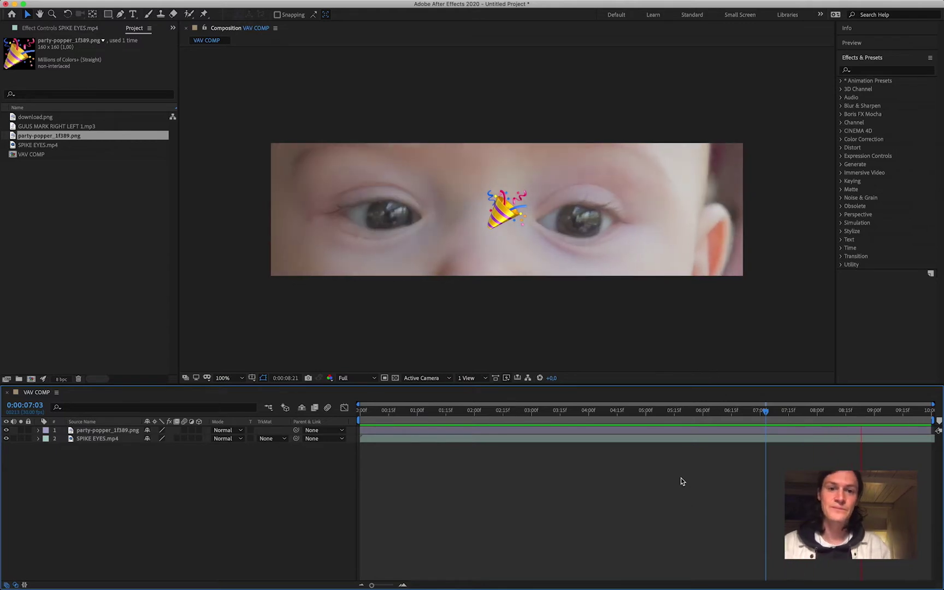
{"action": "key", "text": "space"}
Add GUUS MARK RIGHT LEFT 1.mp3 below the other layers, preview it to about 4 seconds, and delete the audio layer
{"action": "left_click_drag", "start_coordinate": [69, 126], "coordinate": [102, 478]}
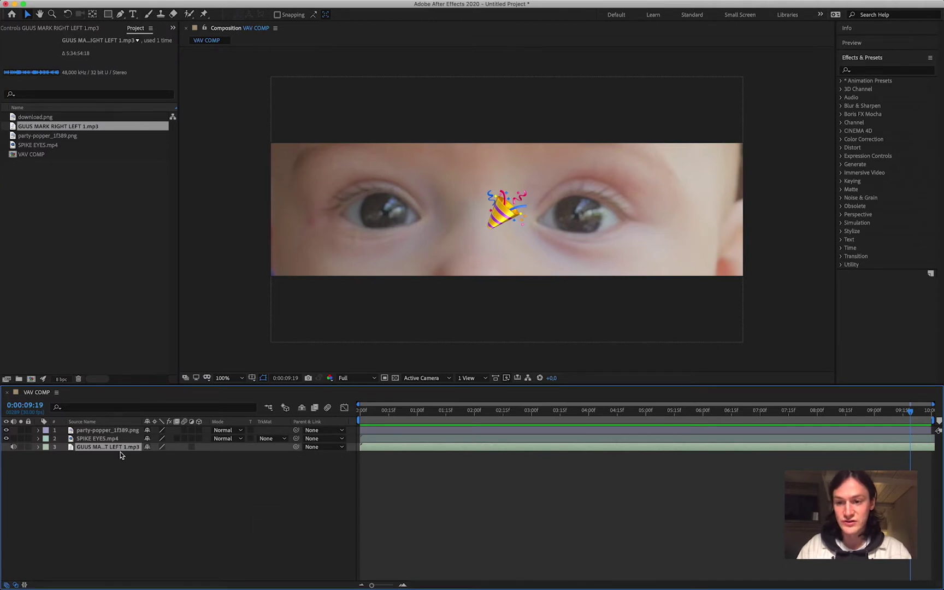
{"action": "key", "text": "space"}
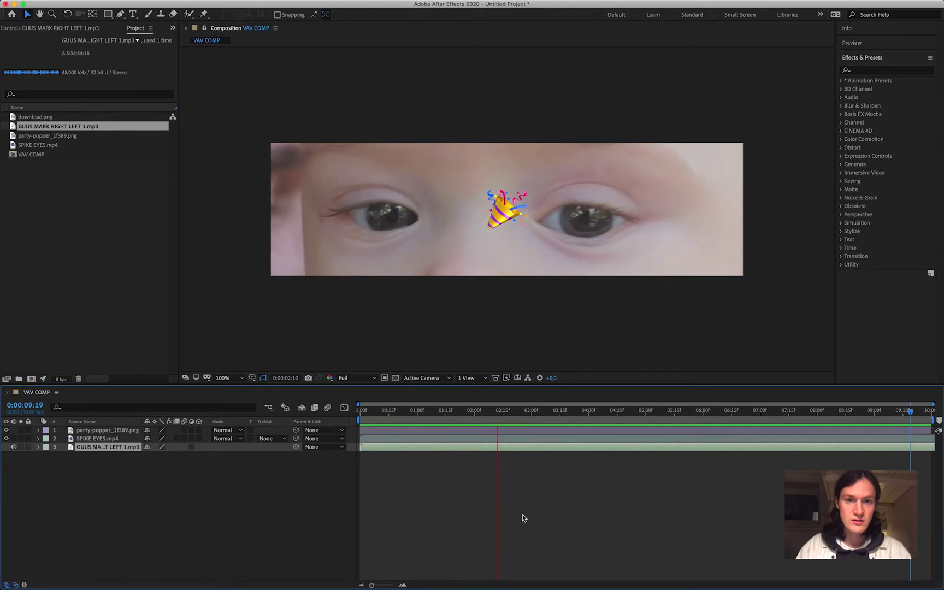
{"action": "key", "text": "space"}
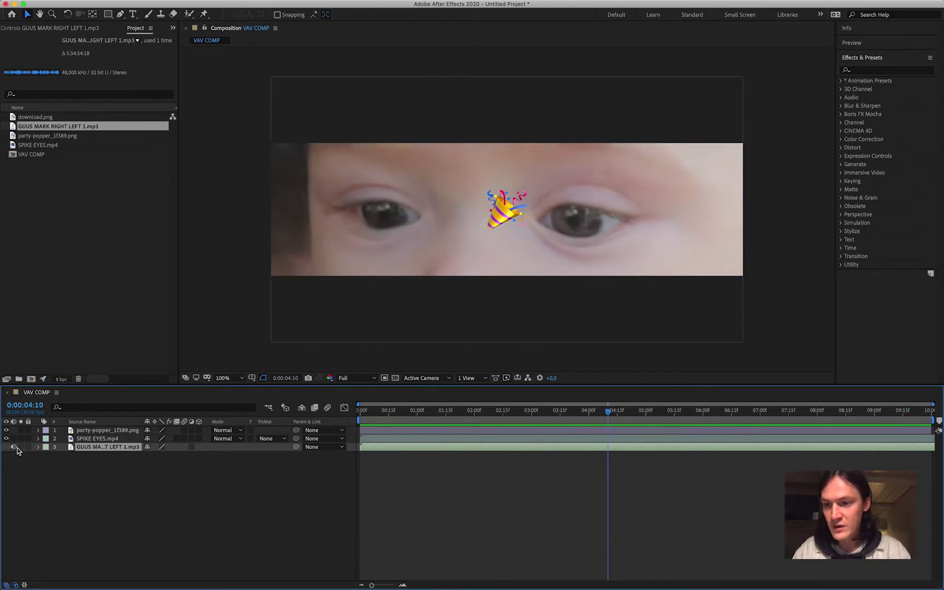
{"action": "key", "text": "Delete"}
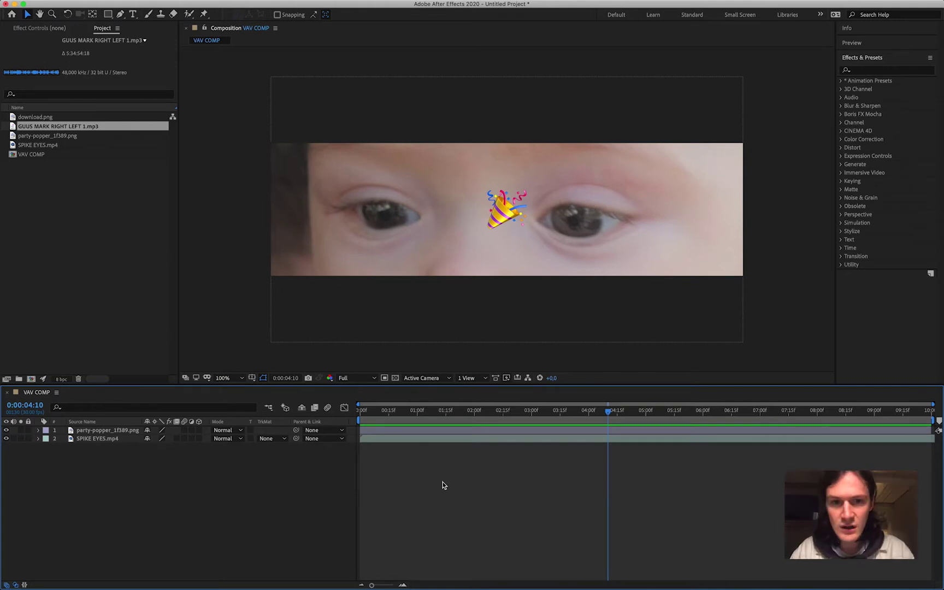
Move the party-popper image to the left edge of the frame at about 170, 270 and return the playhead to 0:00:00:00
{"action": "left_click", "coordinate": [116, 431]}
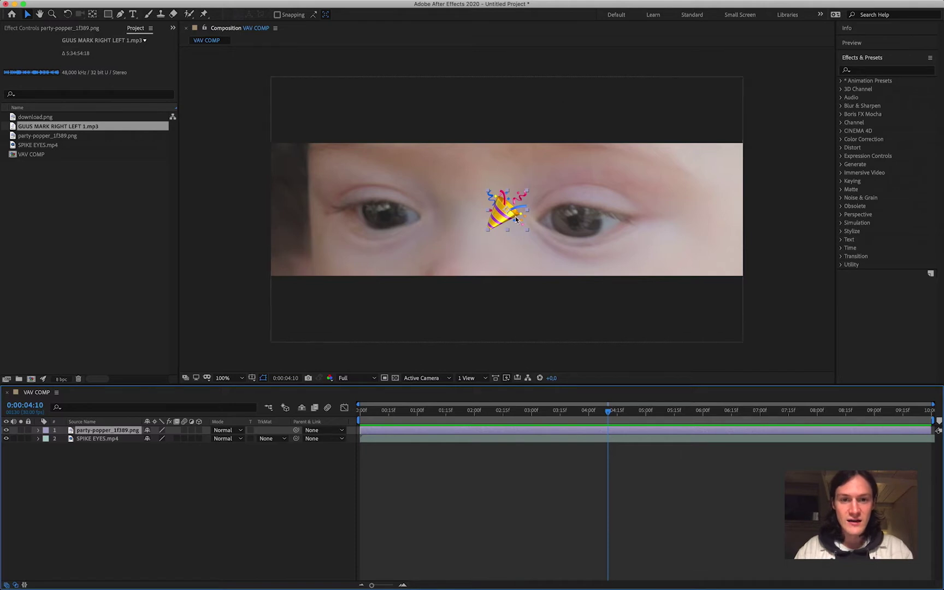
{"action": "left_click_drag", "start_coordinate": [509, 213], "coordinate": [315, 217]}
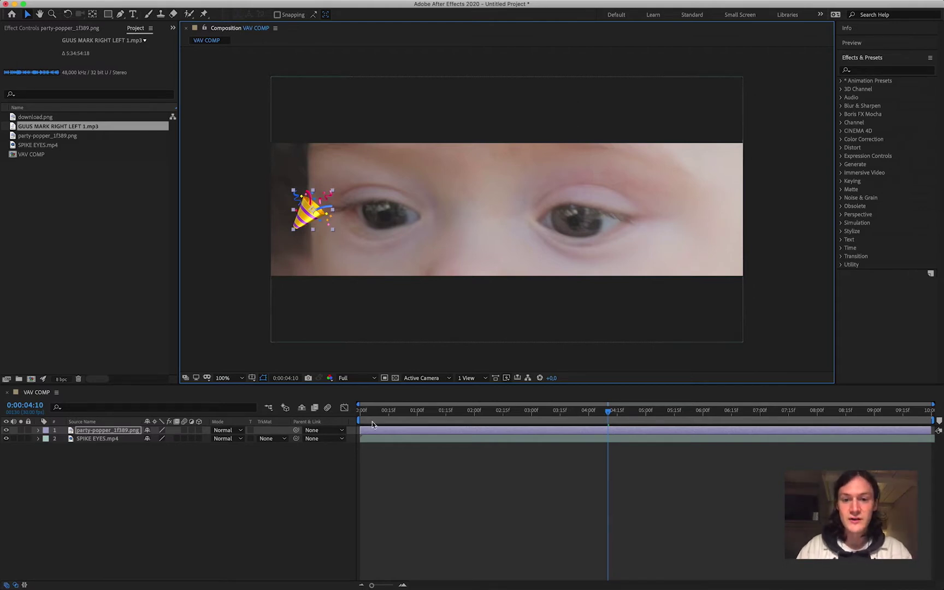
{"action": "left_click_drag", "start_coordinate": [423, 410], "coordinate": [306, 423]}
{"action": "left_click", "coordinate": [473, 464]}
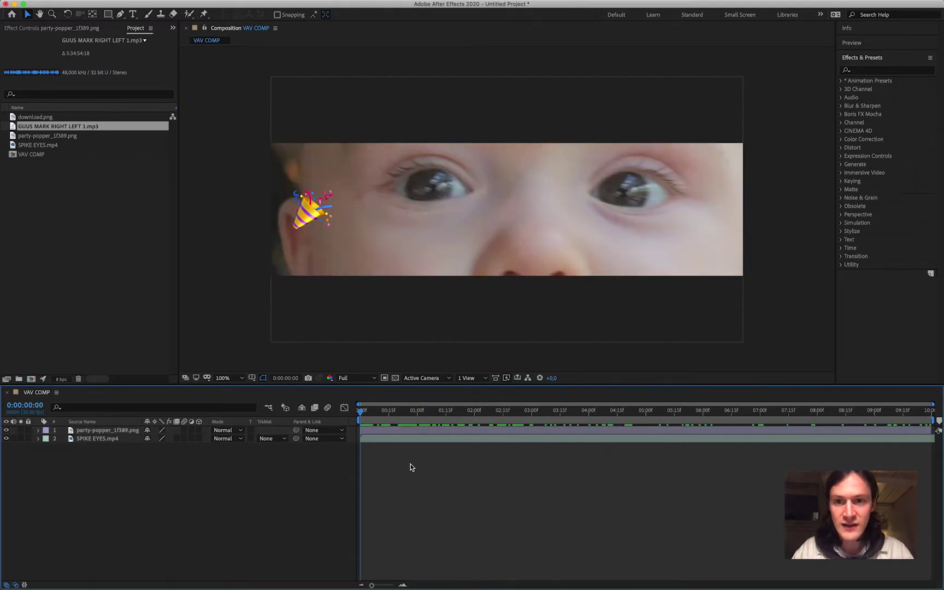
Select the party-popper layer and expand its Transform properties in the timeline
{"action": "left_click", "coordinate": [374, 434]}
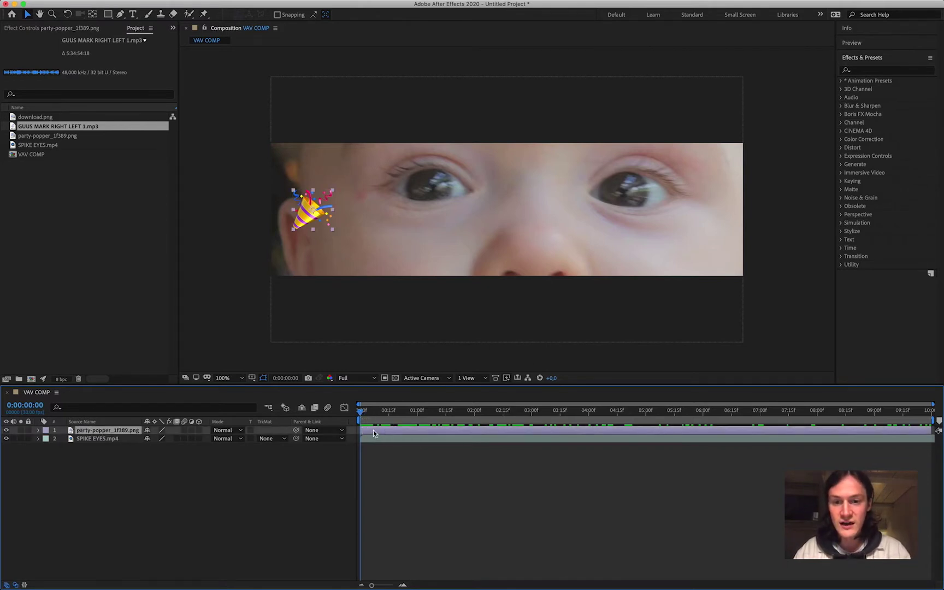
{"action": "left_click", "coordinate": [314, 214]}
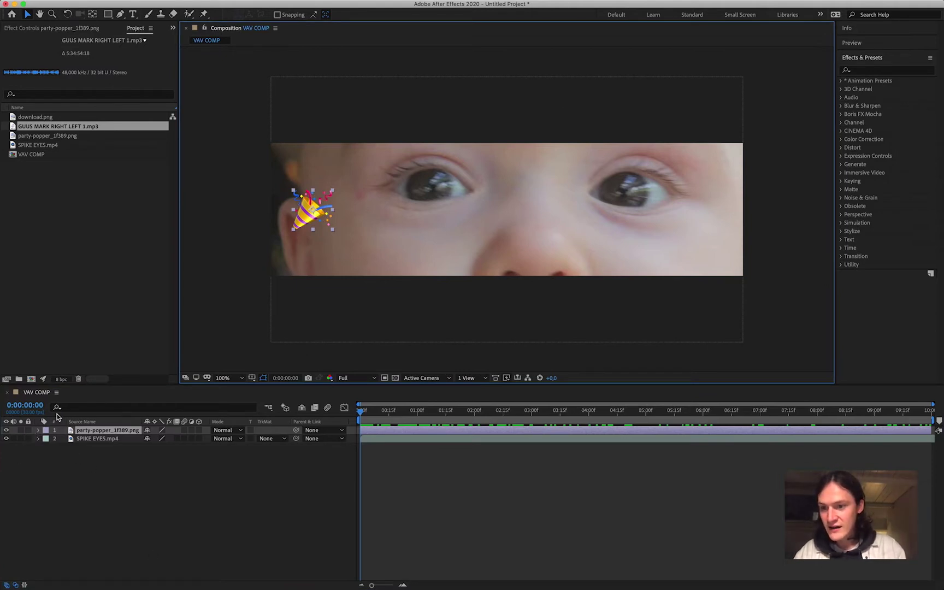
{"action": "left_click", "coordinate": [38, 431]}
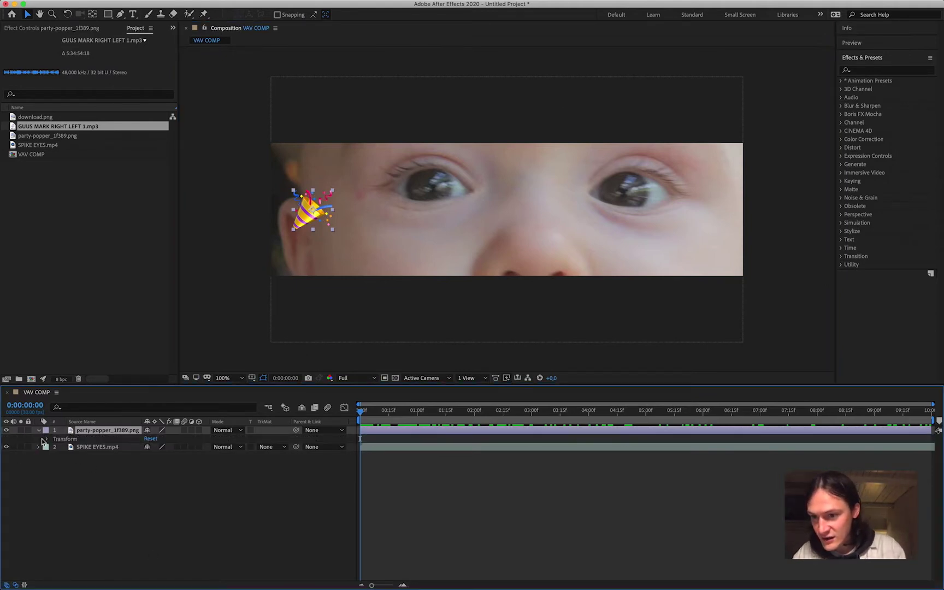
{"action": "left_click", "coordinate": [47, 440]}
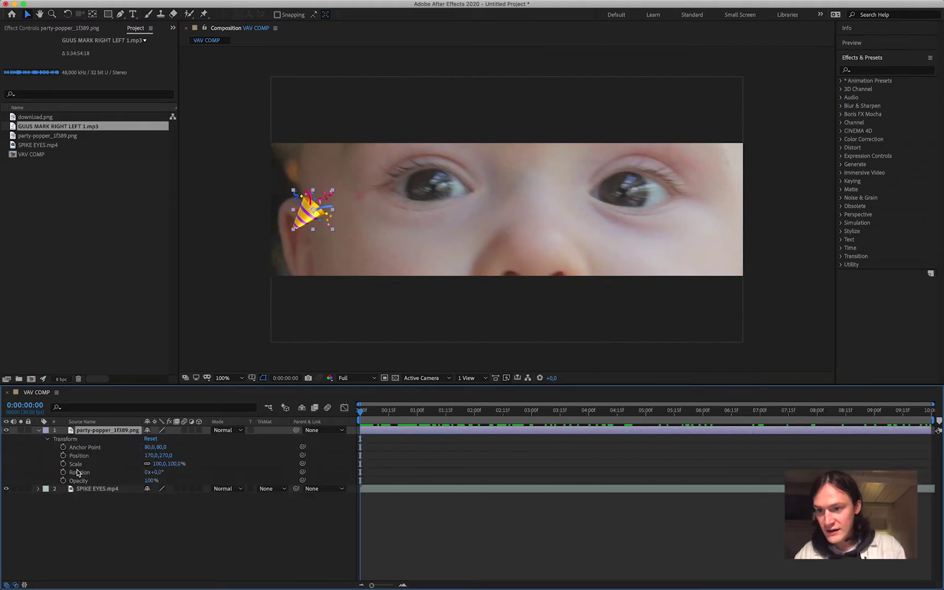
{"action": "left_click", "coordinate": [65, 441]}
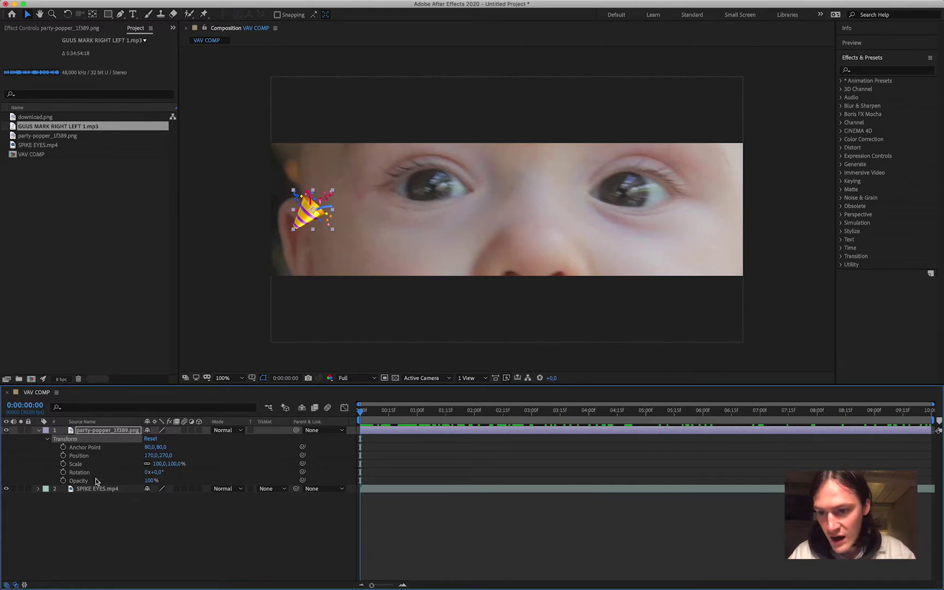
Select the Anchor Point and Position properties in turn, and shift the party-popper to about 472, 264 and back to about 164, 264
{"action": "left_click", "coordinate": [82, 457]}
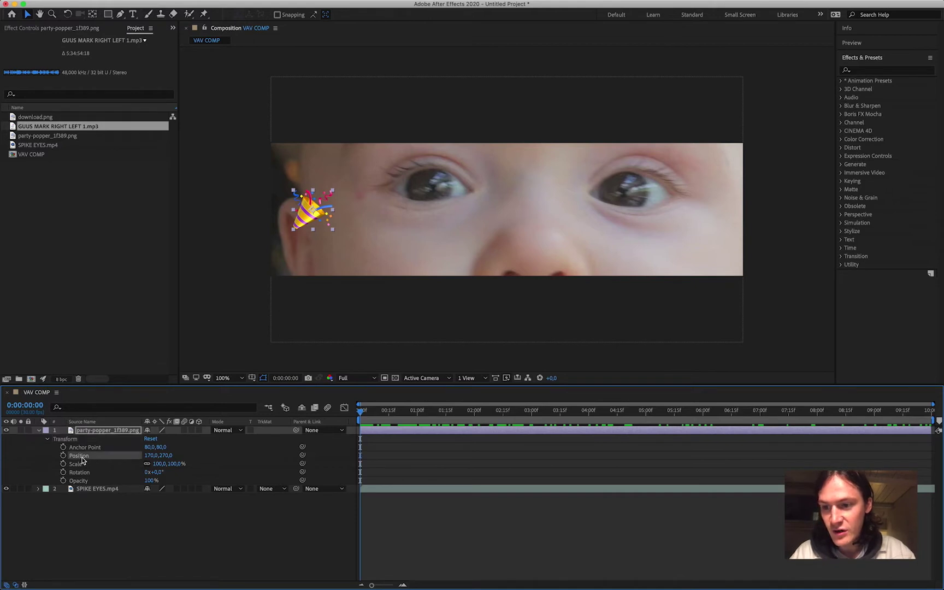
{"action": "left_click", "coordinate": [84, 447]}
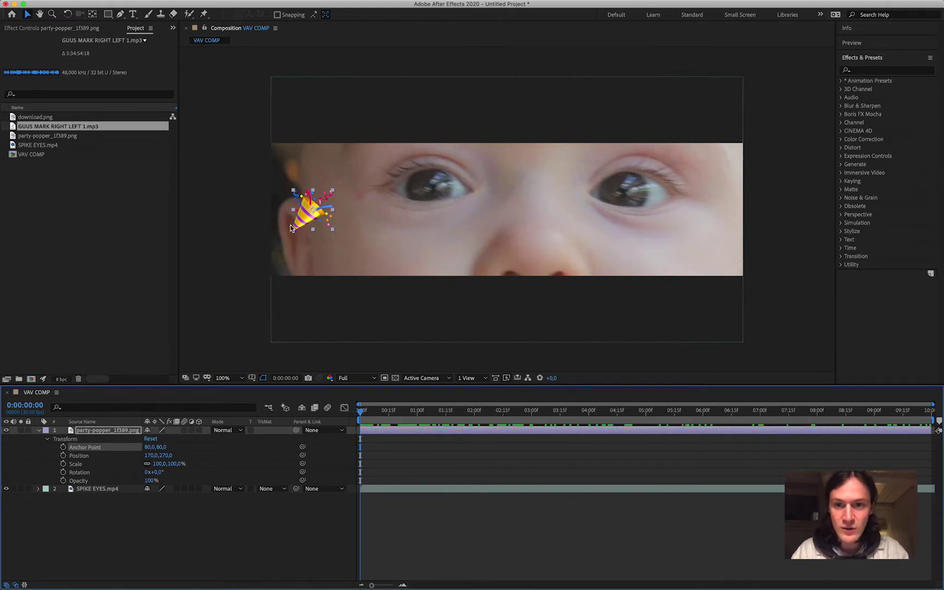
{"action": "left_click", "coordinate": [85, 457]}
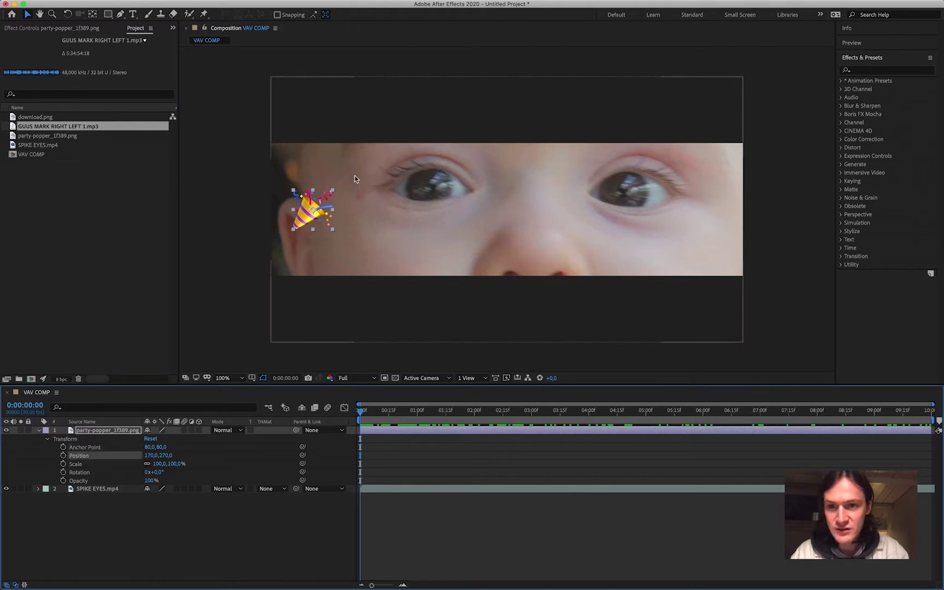
{"action": "left_click_drag", "start_coordinate": [315, 215], "coordinate": [389, 212]}
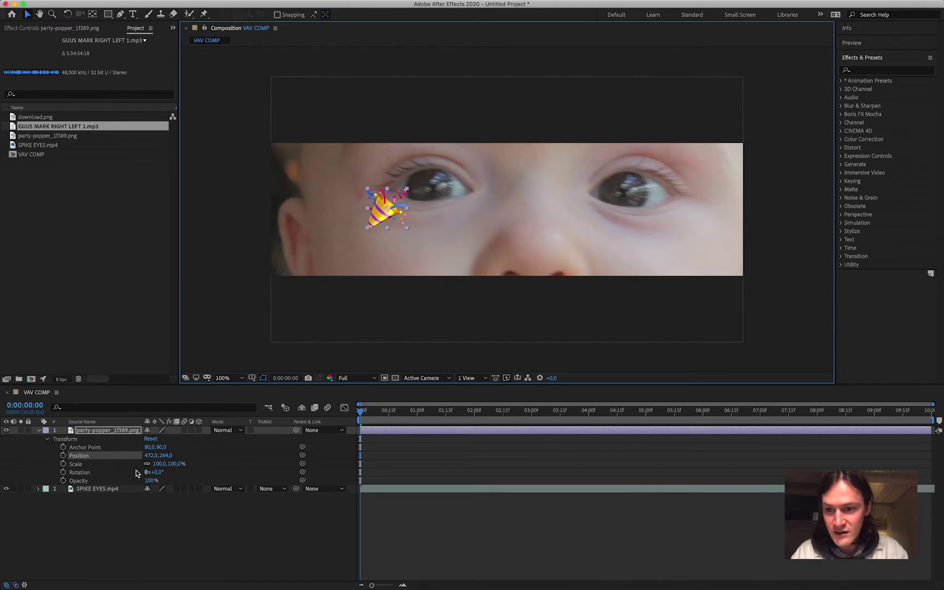
{"action": "left_click_drag", "start_coordinate": [394, 212], "coordinate": [314, 216]}
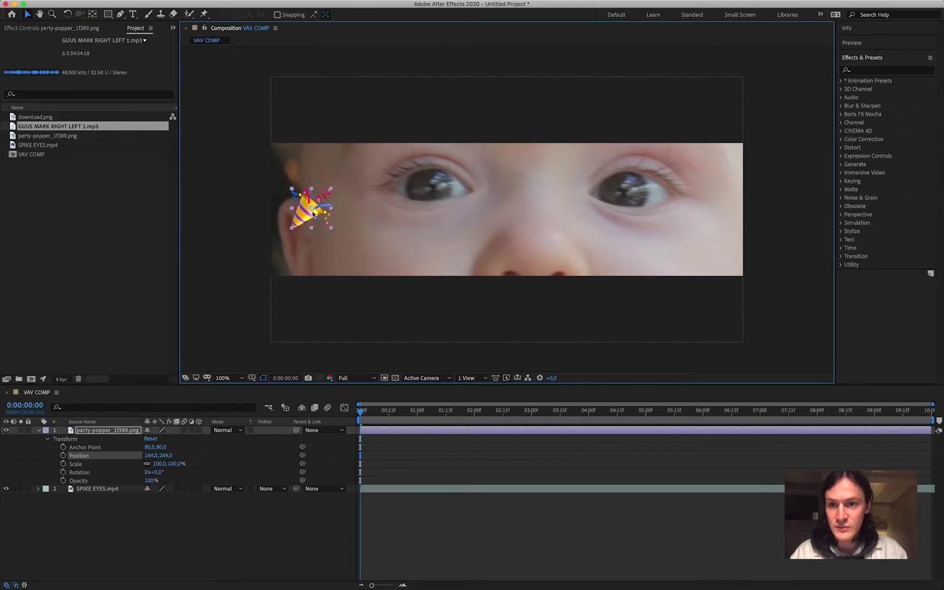
Set the party-popper's horizontal position to 201 and enlarge it from its corner in the composition to a scale of 180%
{"action": "left_click", "coordinate": [79, 471]}
{"action": "left_click", "coordinate": [77, 465]}
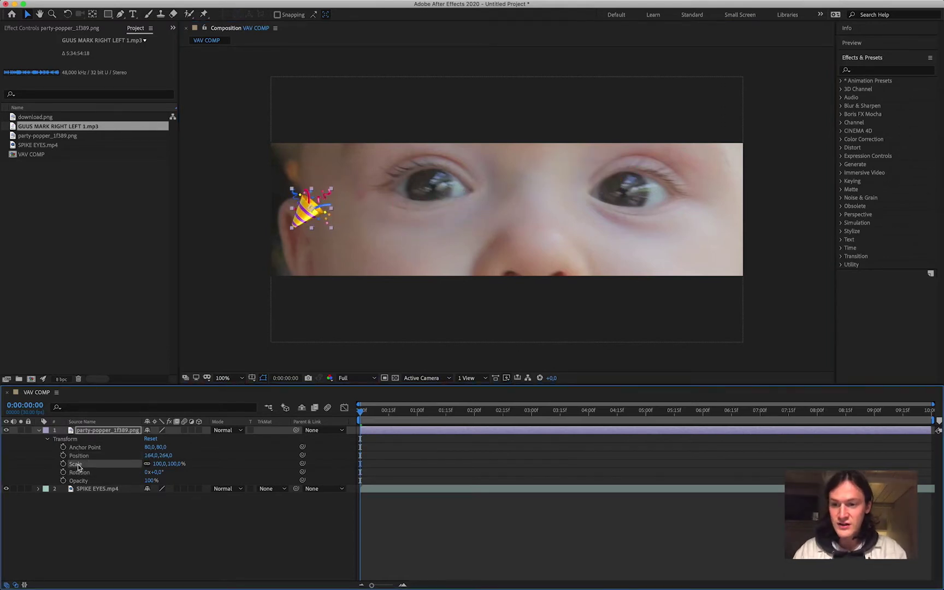
{"action": "mouse_move", "coordinate": [146, 455]}
{"action": "left_mouse_down"}
{"action": "mouse_move", "coordinate": [337, 452]}
{"action": "mouse_move", "coordinate": [161, 463]}
{"action": "mouse_move", "coordinate": [337, 447]}
{"action": "mouse_move", "coordinate": [164, 431]}
{"action": "mouse_move", "coordinate": [337, 415]}
{"action": "mouse_move", "coordinate": [192, 403]}
{"action": "mouse_move", "coordinate": [136, 448]}
{"action": "mouse_move", "coordinate": [158, 467]}
{"action": "left_mouse_up"}
{"action": "left_click", "coordinate": [158, 464]}
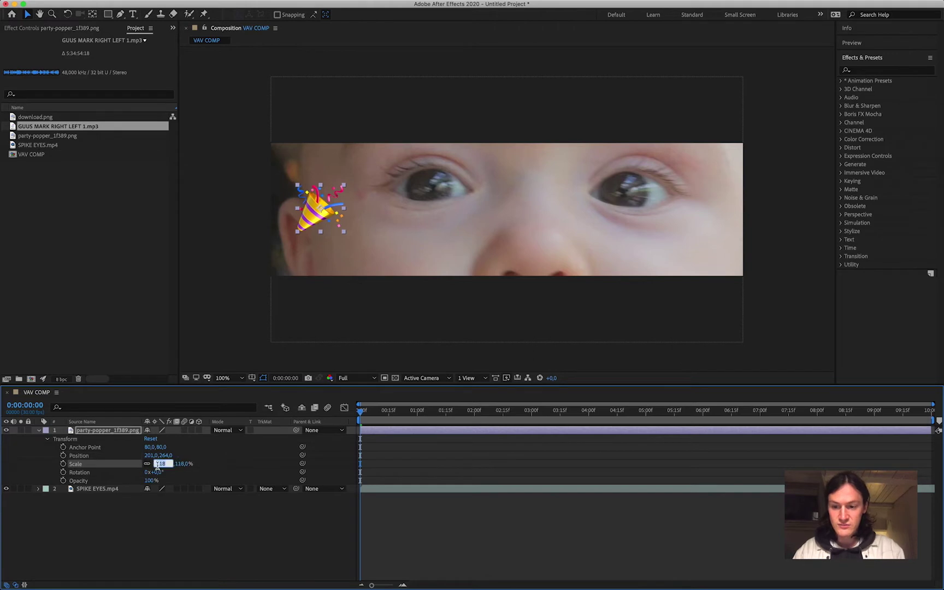
{"action": "key", "text": "Return"}
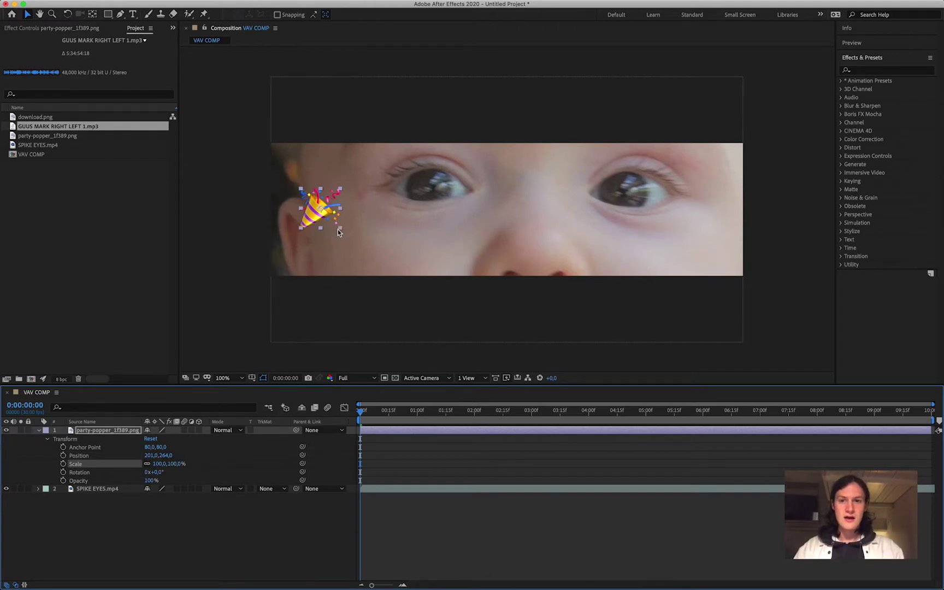
{"action": "left_click_drag", "start_coordinate": [340, 228], "coordinate": [375, 254]}
{"action": "left_click_drag", "start_coordinate": [353, 241], "coordinate": [363, 247]}
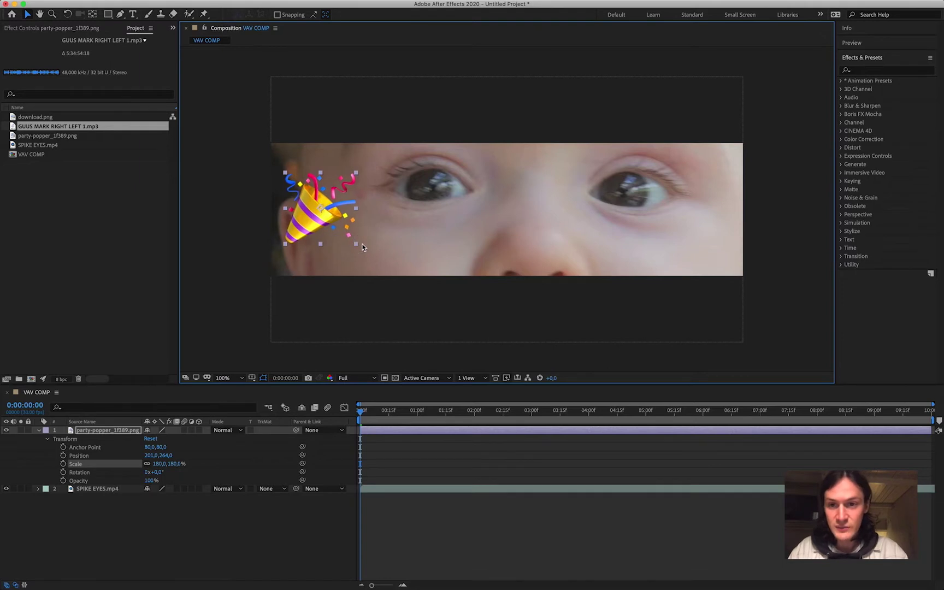
Rotate the party-popper to about 131° with the Rotation tool, undo the rotation, and switch back to the Selection tool
{"action": "left_click", "coordinate": [85, 474]}
{"action": "mouse_move", "coordinate": [159, 473]}
{"action": "left_mouse_down"}
{"action": "mouse_move", "coordinate": [239, 466]}
{"action": "mouse_move", "coordinate": [145, 473]}
{"action": "mouse_move", "coordinate": [175, 477]}
{"action": "left_mouse_up"}
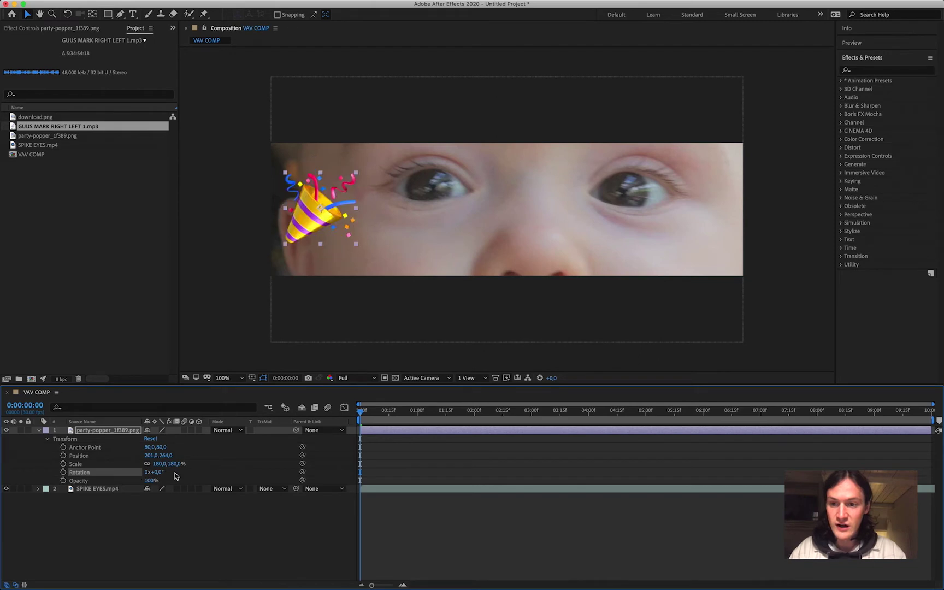
{"action": "left_click", "coordinate": [68, 15]}
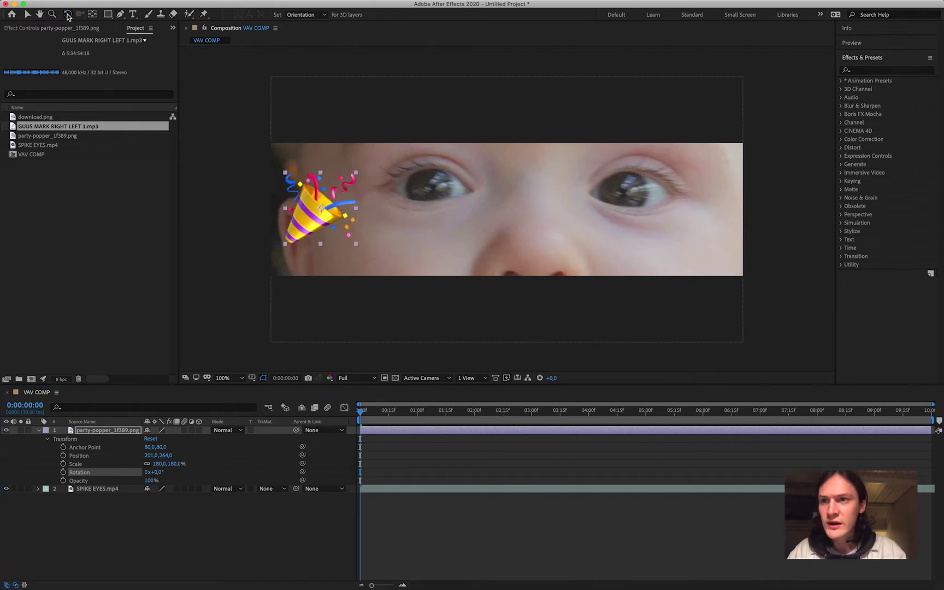
{"action": "left_click_drag", "start_coordinate": [338, 206], "coordinate": [307, 228]}
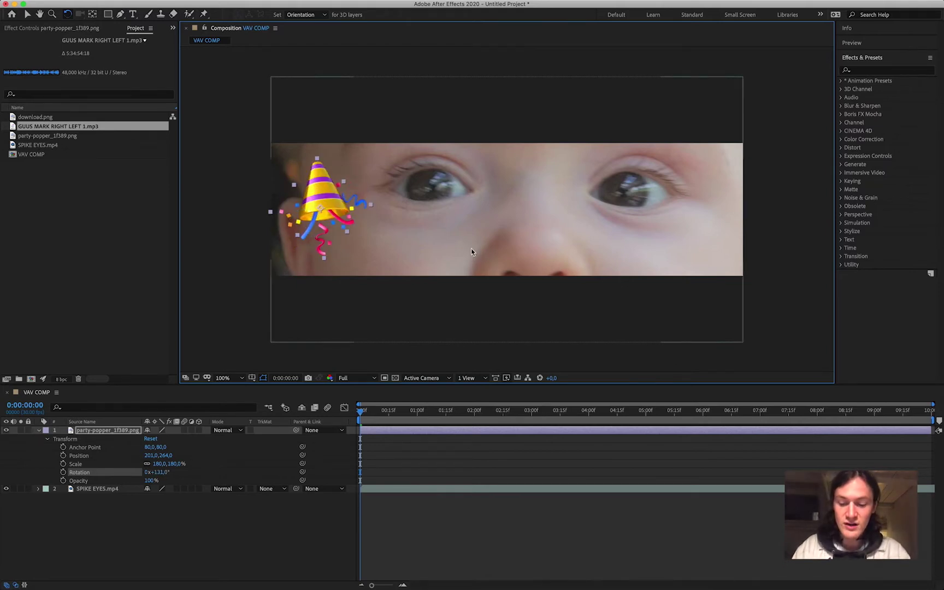
{"action": "key", "text": "super+z"}
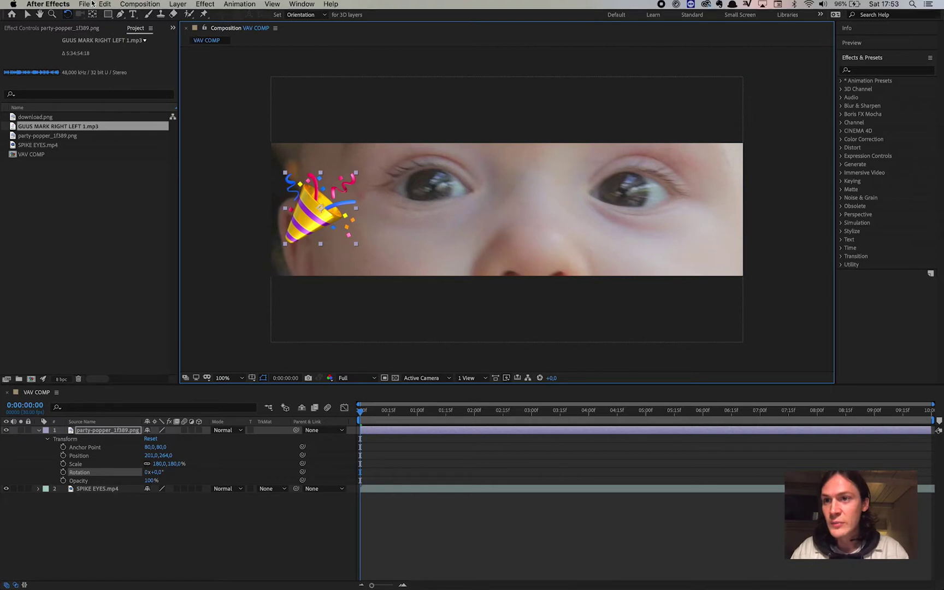
{"action": "left_click", "coordinate": [108, 4]}
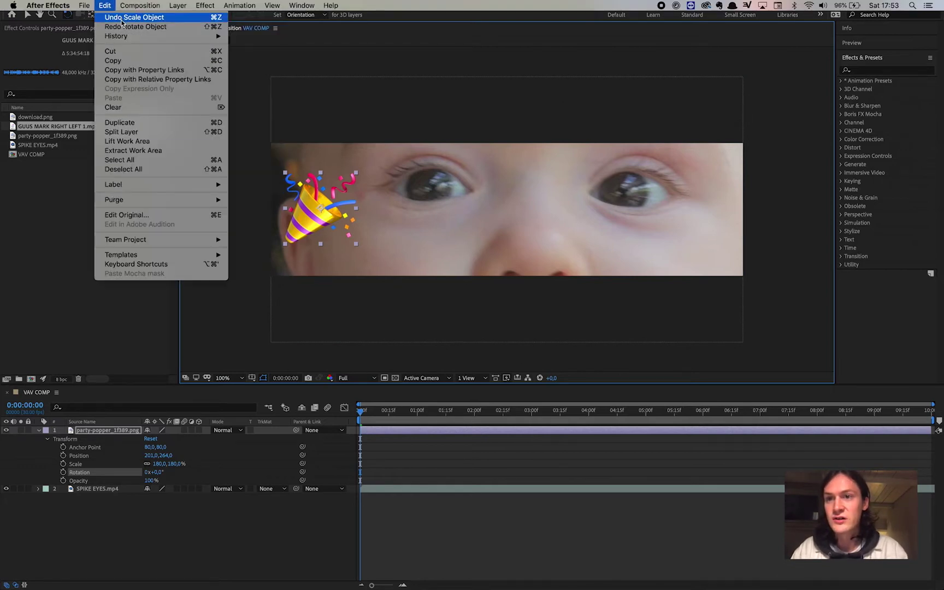
{"action": "left_click", "coordinate": [82, 273]}
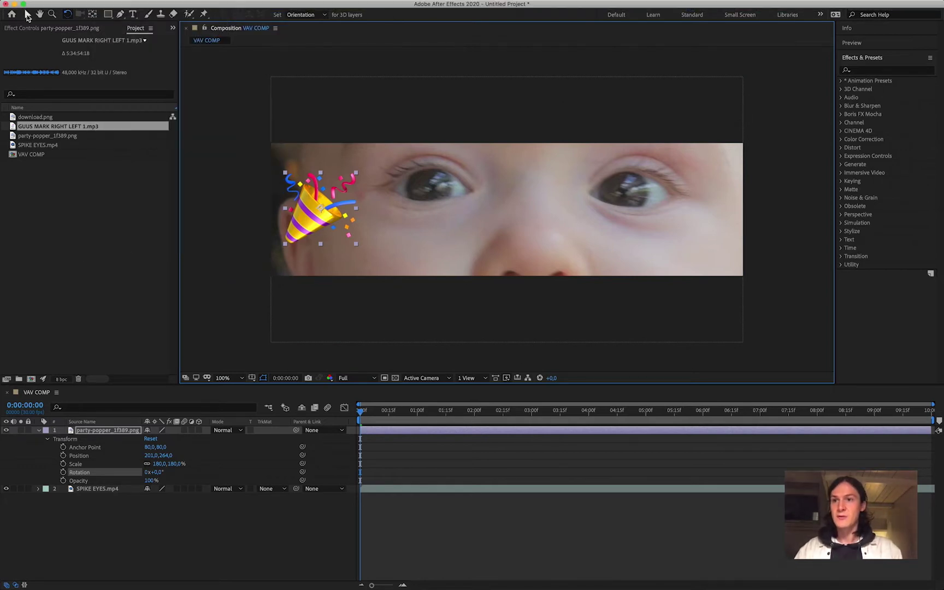
{"action": "left_click", "coordinate": [26, 15]}
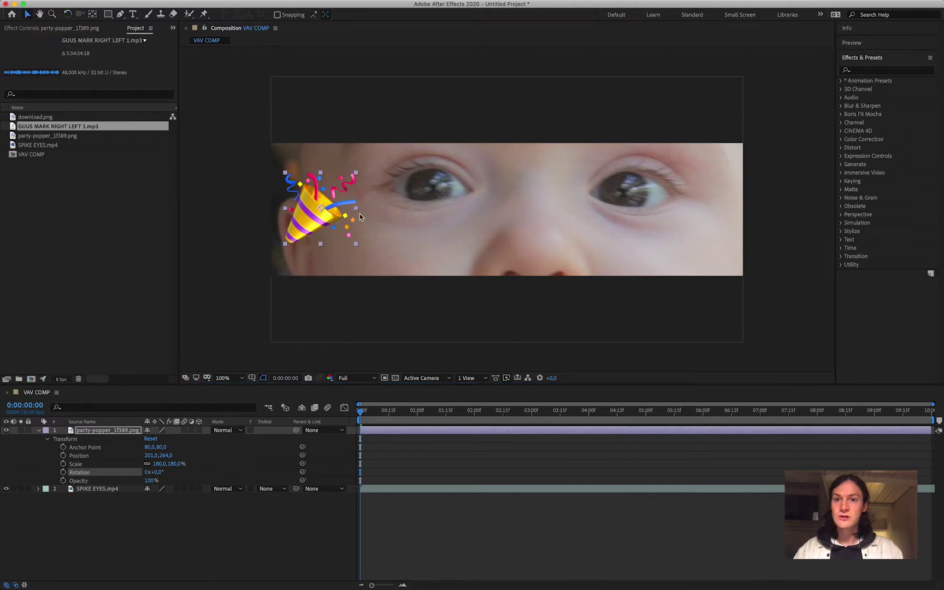
Vary the opacity of the party-popper layer and return it to 100%
{"action": "left_click", "coordinate": [87, 481]}
{"action": "left_click_drag", "start_coordinate": [151, 483], "coordinate": [213, 476]}
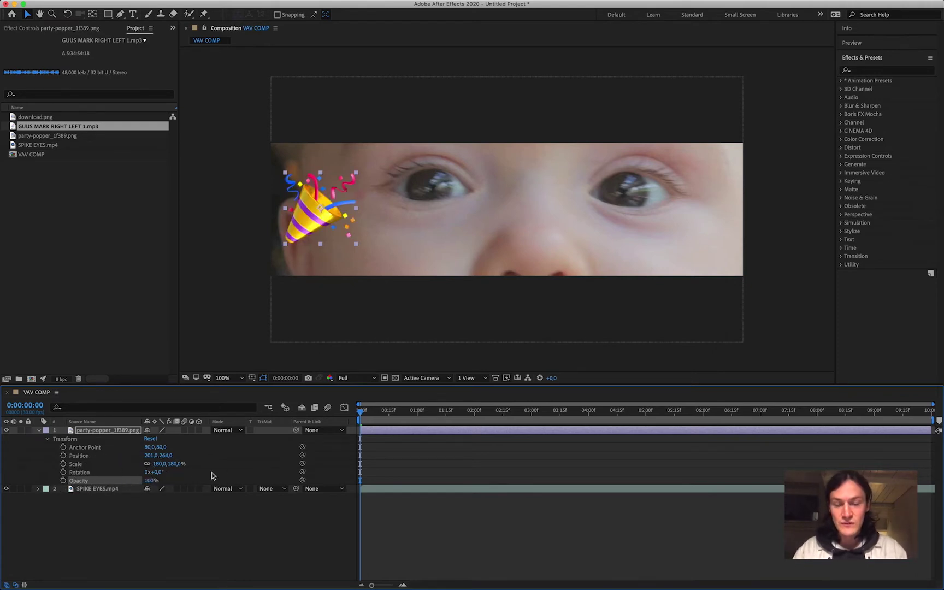
{"action": "left_click", "coordinate": [191, 534]}
Enable Position keyframing for the party-popper layer at 0:00:00:00, and return the playhead to that keyframe after a short preview
{"action": "left_click", "coordinate": [86, 457]}
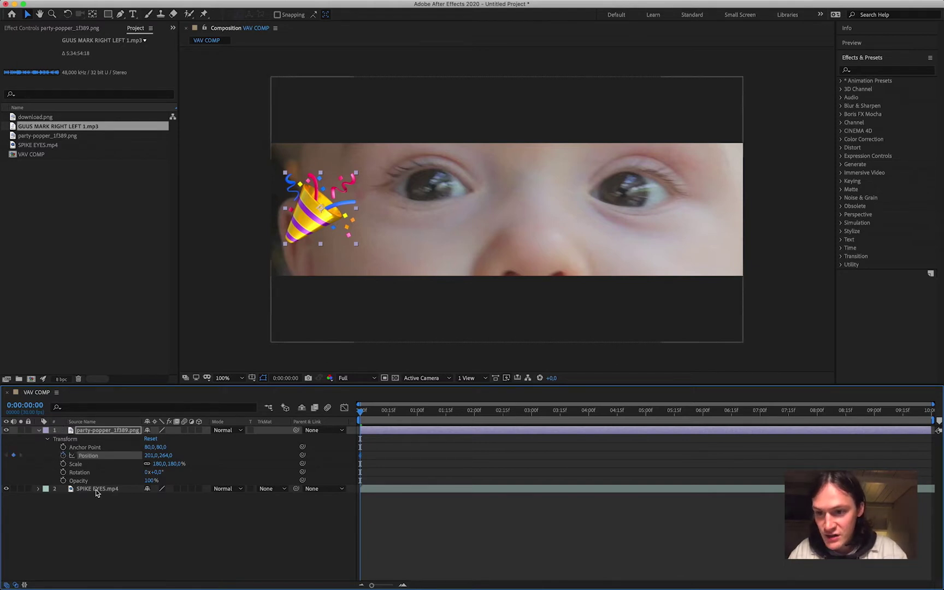
{"action": "left_click", "coordinate": [370, 460]}
{"action": "key", "text": "space"}
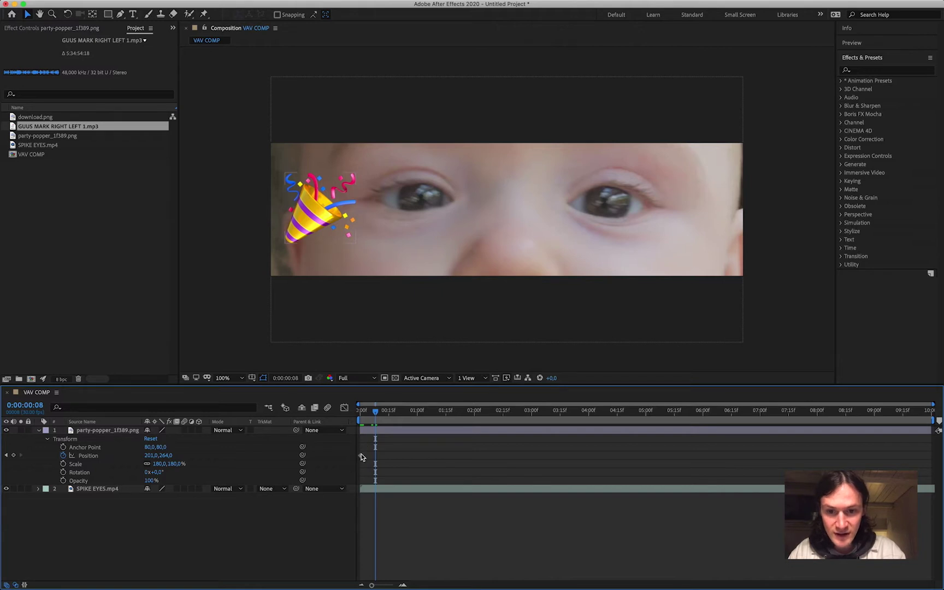
{"action": "left_click", "coordinate": [361, 455]}
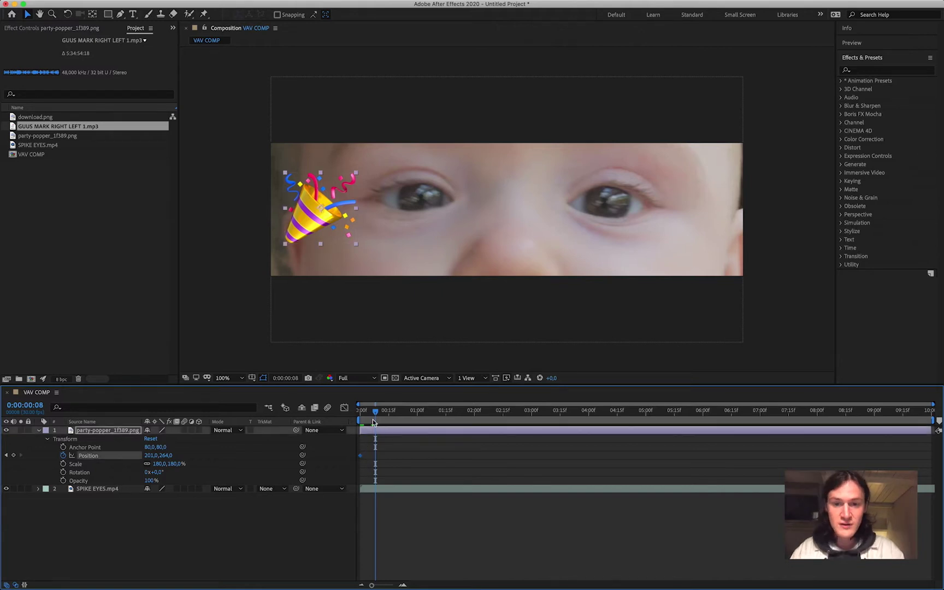
{"action": "mouse_move", "coordinate": [371, 414]}
{"action": "left_mouse_down"}
{"action": "mouse_move", "coordinate": [355, 415]}
{"action": "mouse_move", "coordinate": [521, 413]}
{"action": "mouse_move", "coordinate": [361, 413]}
{"action": "left_mouse_up"}
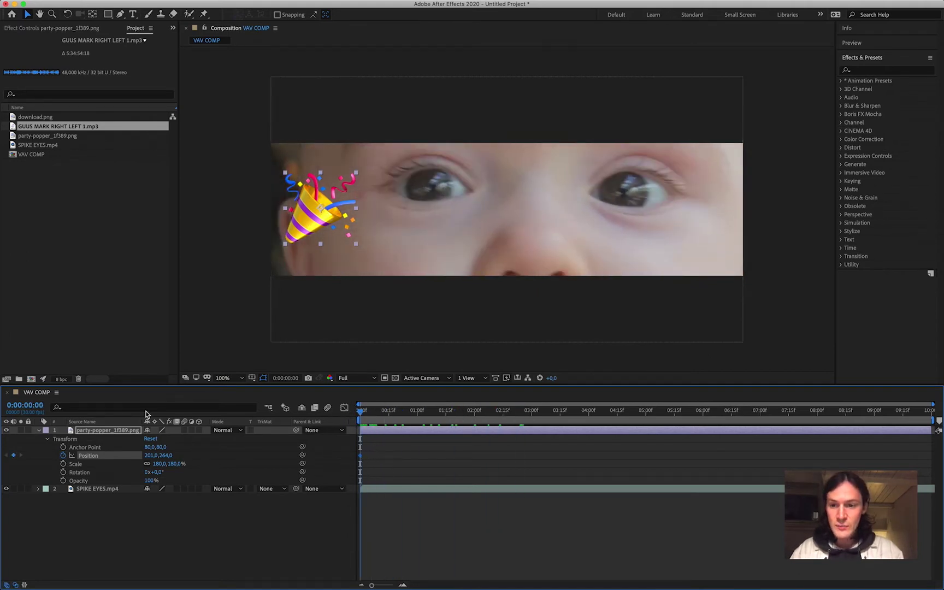
Add a second Position keyframe at 0:00:09:29 by moving the party-popper horizontally across the footage to 1729, 264
{"action": "left_click", "coordinate": [323, 212]}
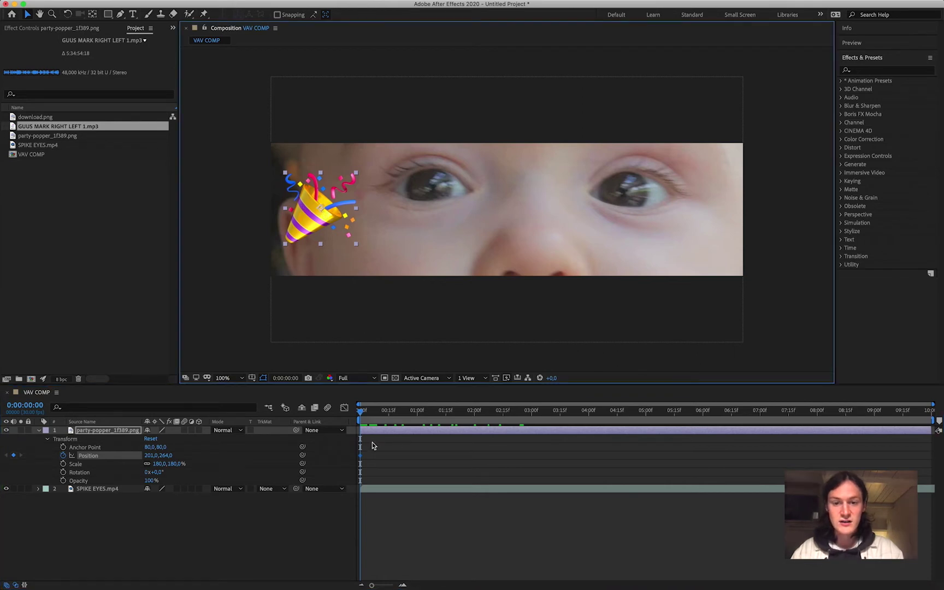
{"action": "left_click_drag", "start_coordinate": [360, 411], "coordinate": [931, 444]}
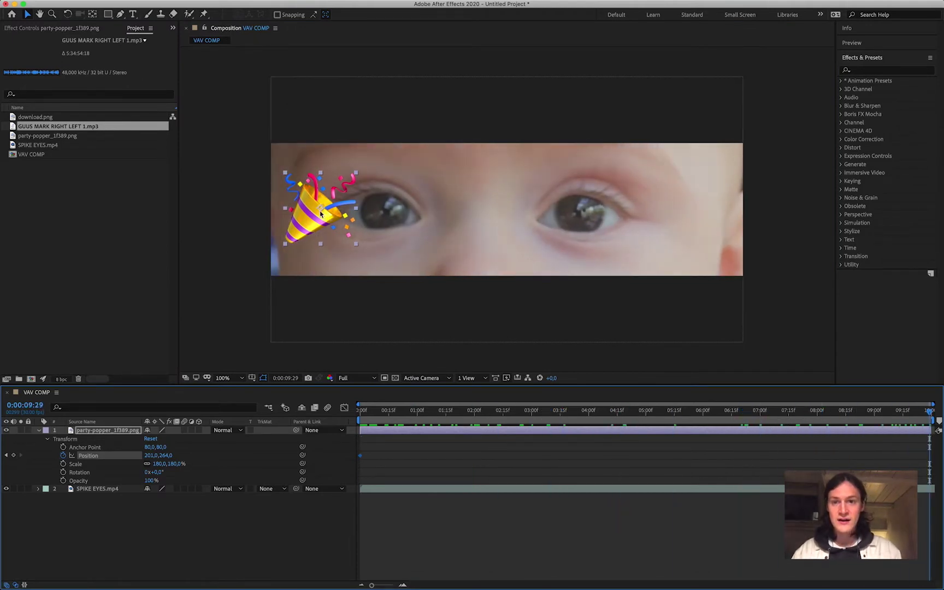
{"action": "left_click_drag", "start_coordinate": [321, 214], "coordinate": [696, 180]}
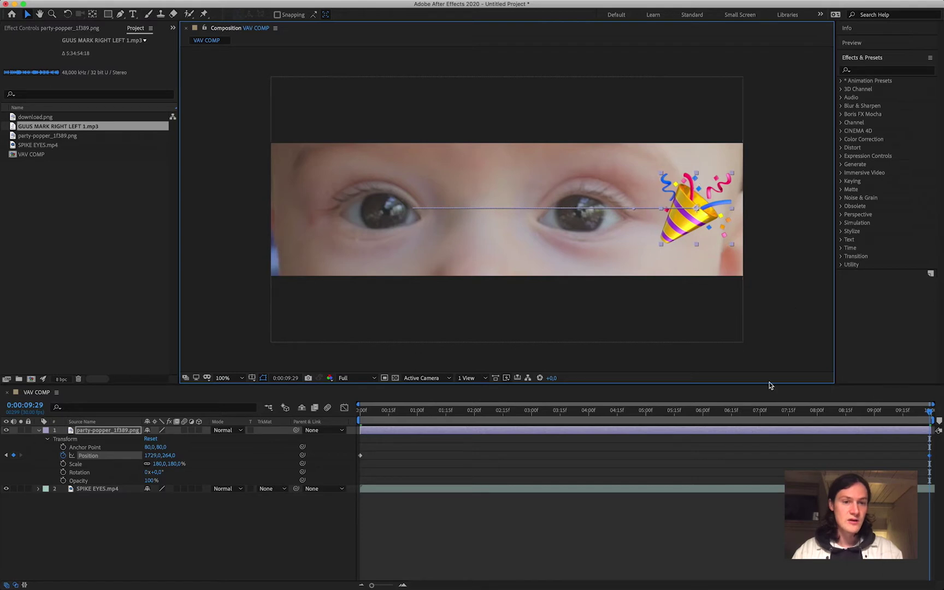
Scrub and play back the party-popper's position animation, and return the playhead to 0:00:00:00
{"action": "left_click", "coordinate": [839, 440]}
{"action": "left_click_drag", "start_coordinate": [931, 410], "coordinate": [903, 410]}
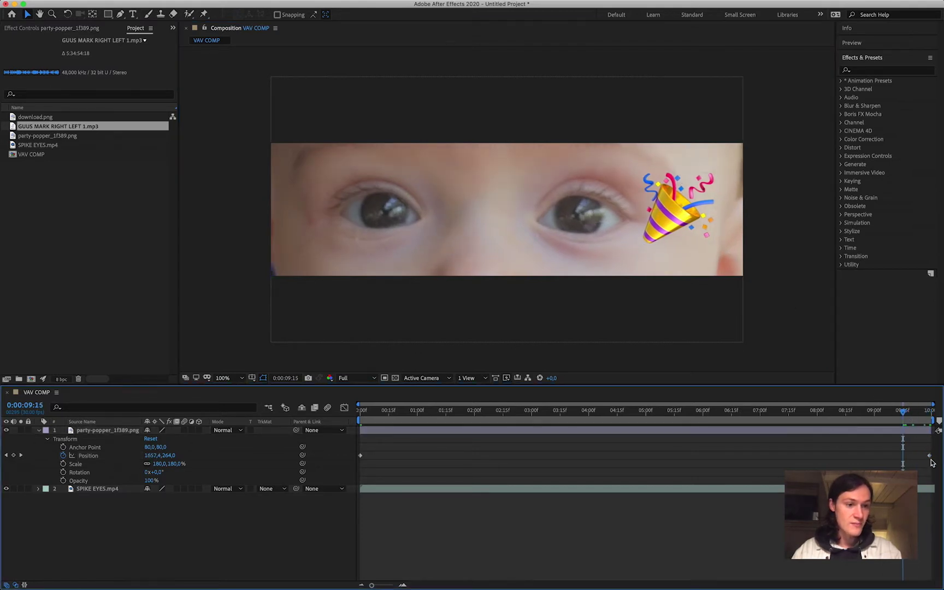
{"action": "left_click_drag", "start_coordinate": [904, 411], "coordinate": [940, 420]}
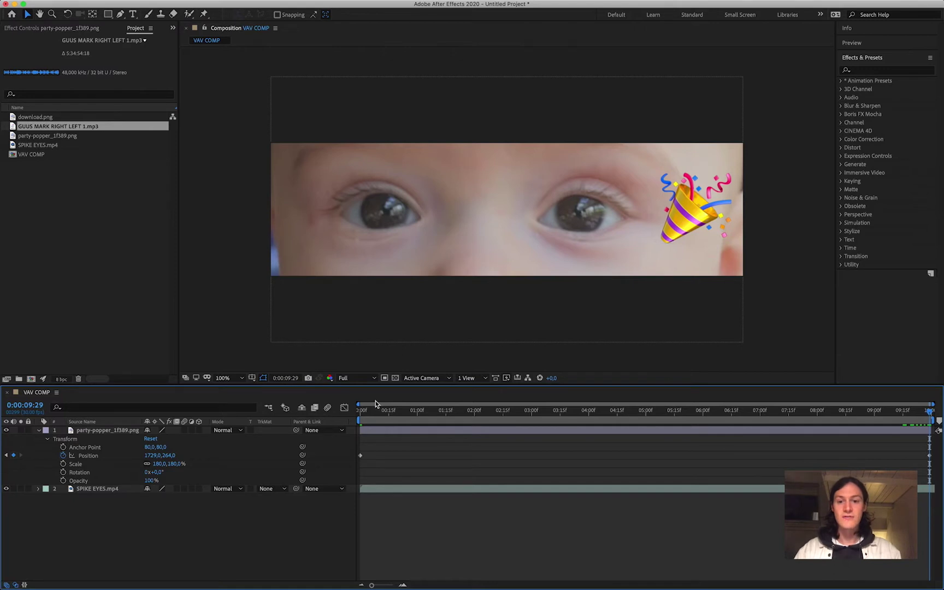
{"action": "left_click_drag", "start_coordinate": [372, 410], "coordinate": [349, 413]}
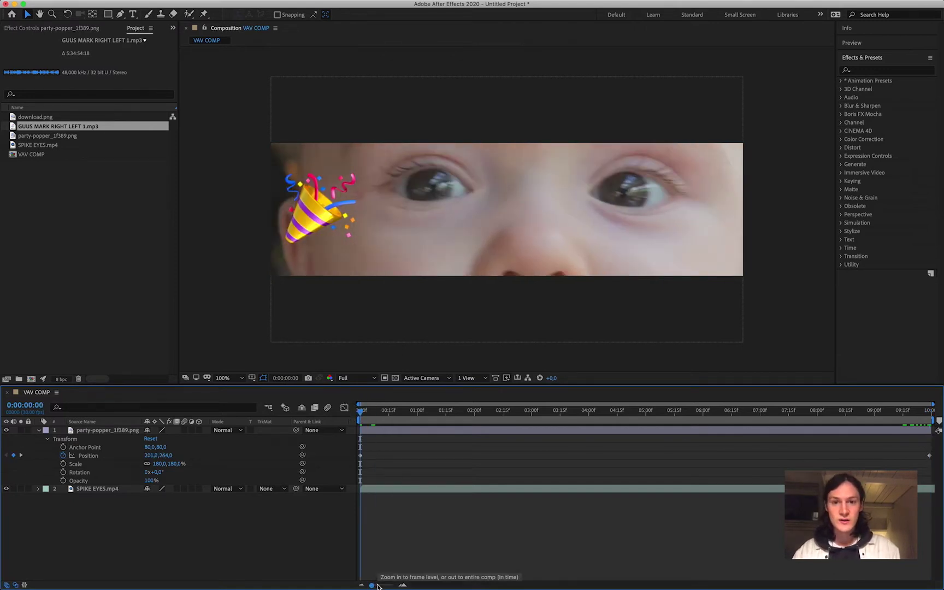
{"action": "key", "text": "space"}
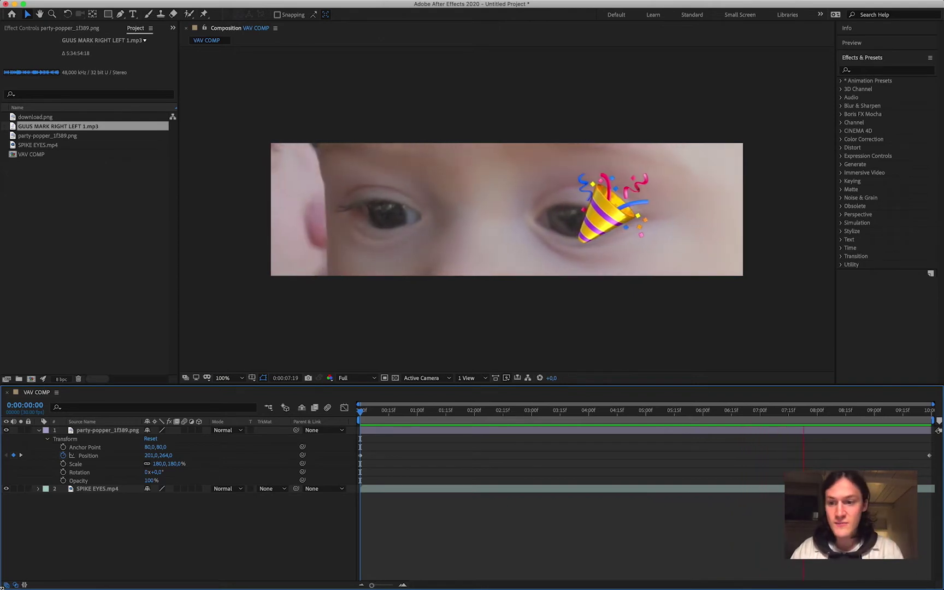
{"action": "key", "text": "space"}
{"action": "left_click_drag", "start_coordinate": [390, 414], "coordinate": [339, 418]}
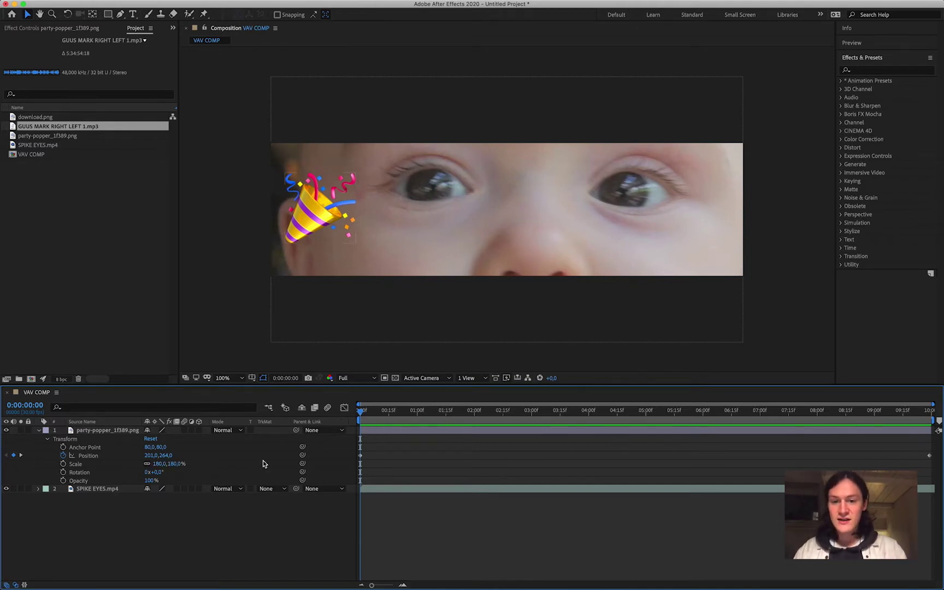
Enable Rotation keyframing for the party-popper layer at 0:00:00:00
{"action": "left_click", "coordinate": [78, 465]}
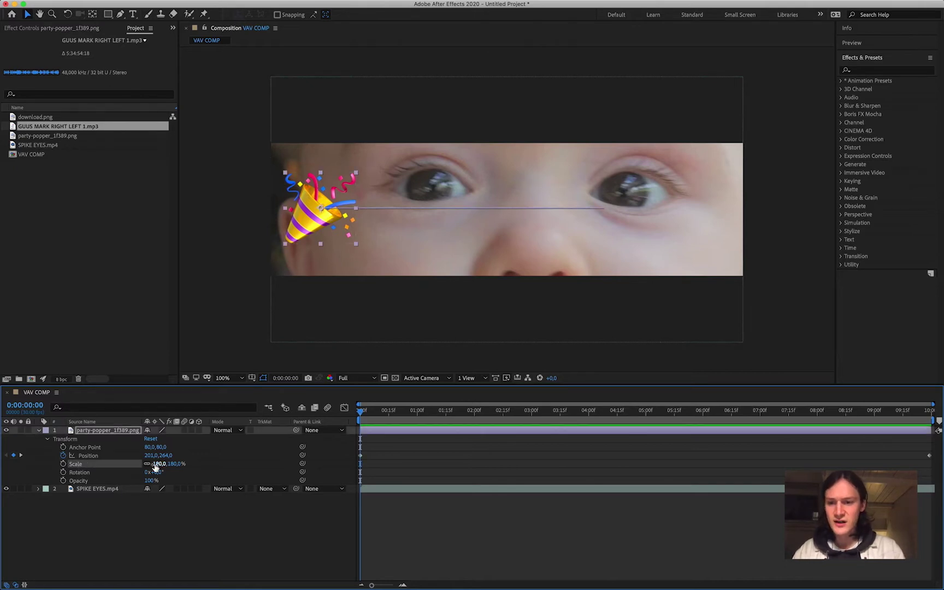
{"action": "left_click", "coordinate": [84, 473]}
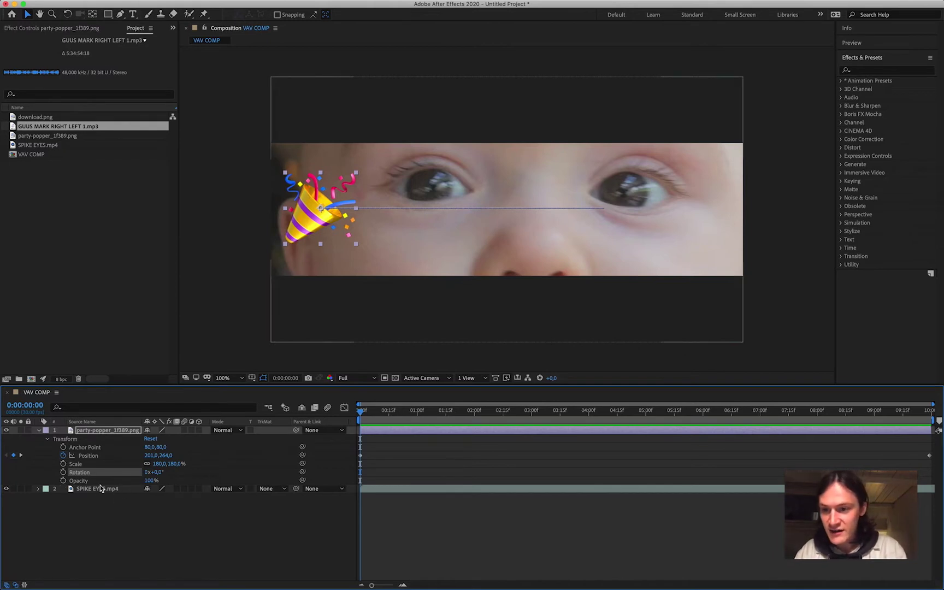
{"action": "left_click_drag", "start_coordinate": [372, 410], "coordinate": [342, 425]}
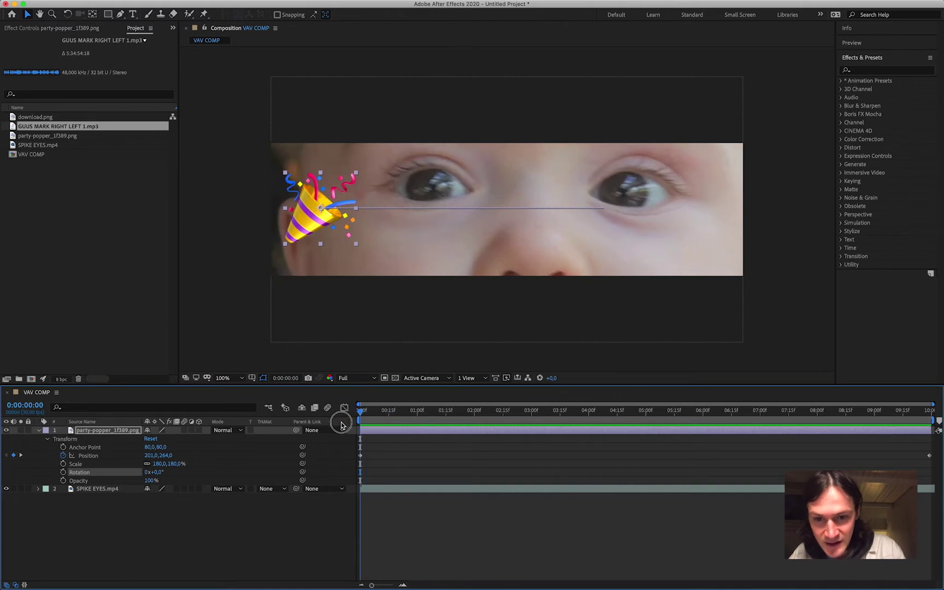
{"action": "left_click", "coordinate": [63, 472]}
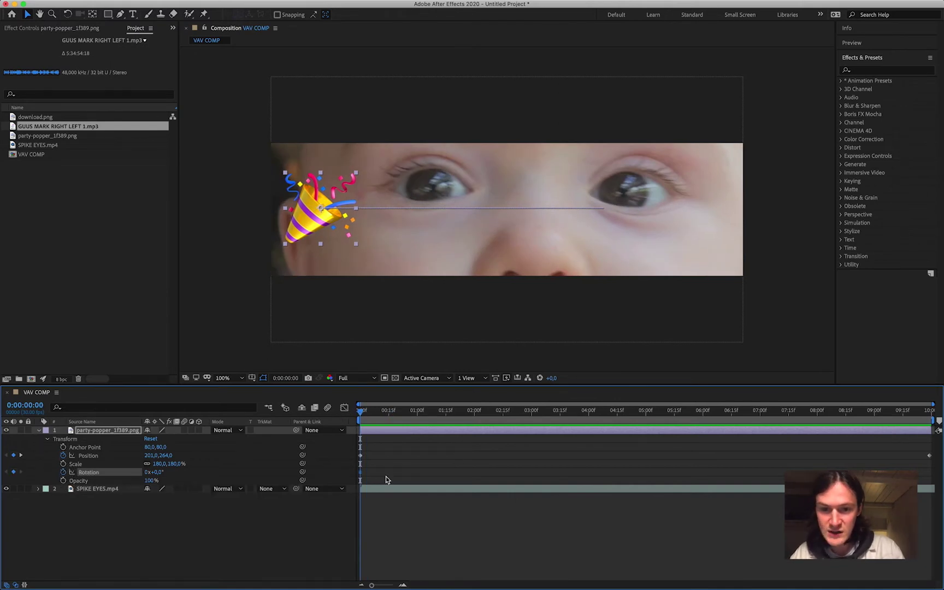
Add a Rotation keyframe of 4x+182° for the party-popper at 0:00:05:00
{"action": "left_click_drag", "start_coordinate": [360, 413], "coordinate": [647, 419]}
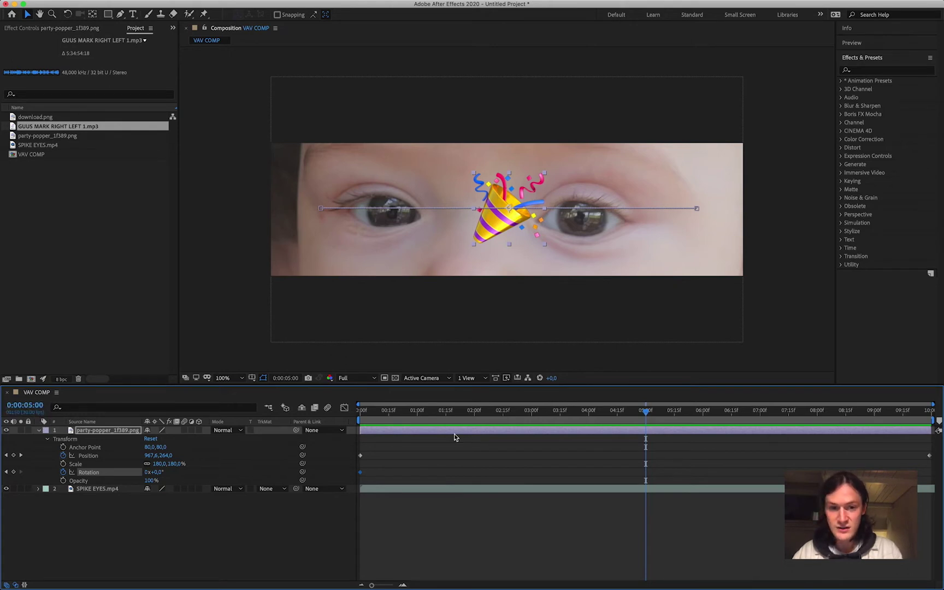
{"action": "left_click", "coordinate": [154, 472]}
{"action": "left_click_drag", "start_coordinate": [155, 473], "coordinate": [911, 432]}
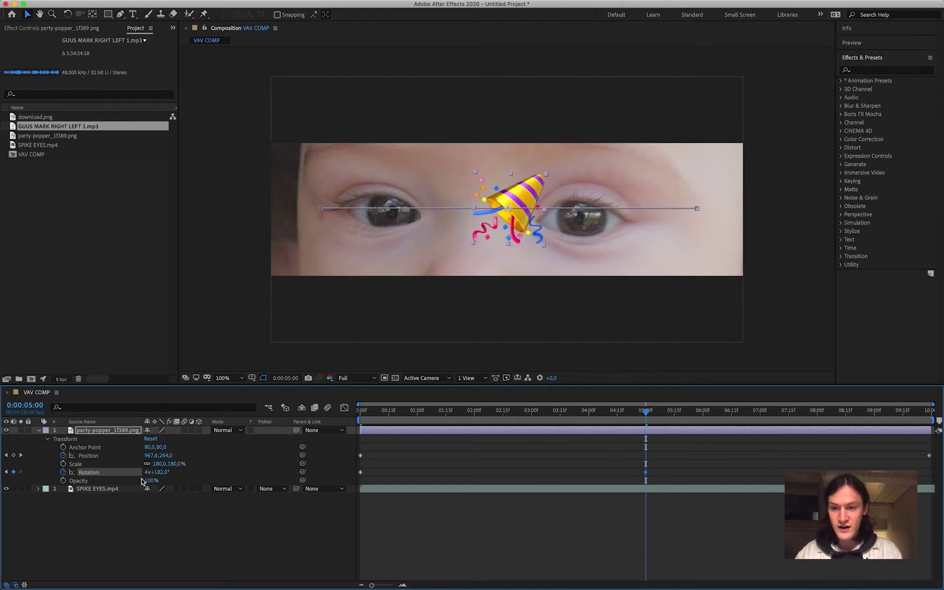
Preview the party-popper's rotation from the start, and place the playhead at 0:00:09:29
{"action": "left_click_drag", "start_coordinate": [645, 417], "coordinate": [301, 468]}
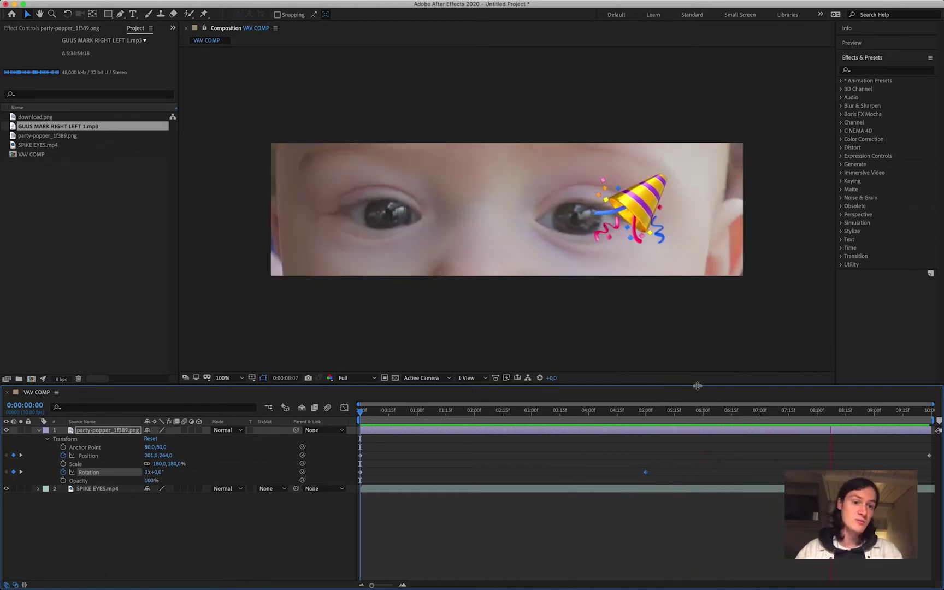
{"action": "left_click", "coordinate": [643, 414]}
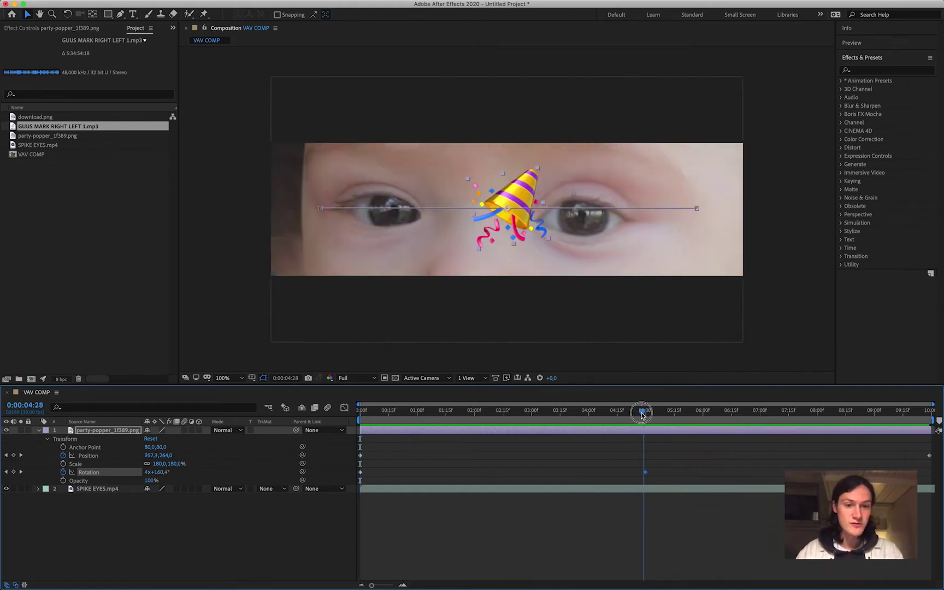
{"action": "left_click", "coordinate": [646, 414]}
{"action": "left_click_drag", "start_coordinate": [646, 414], "coordinate": [939, 433]}
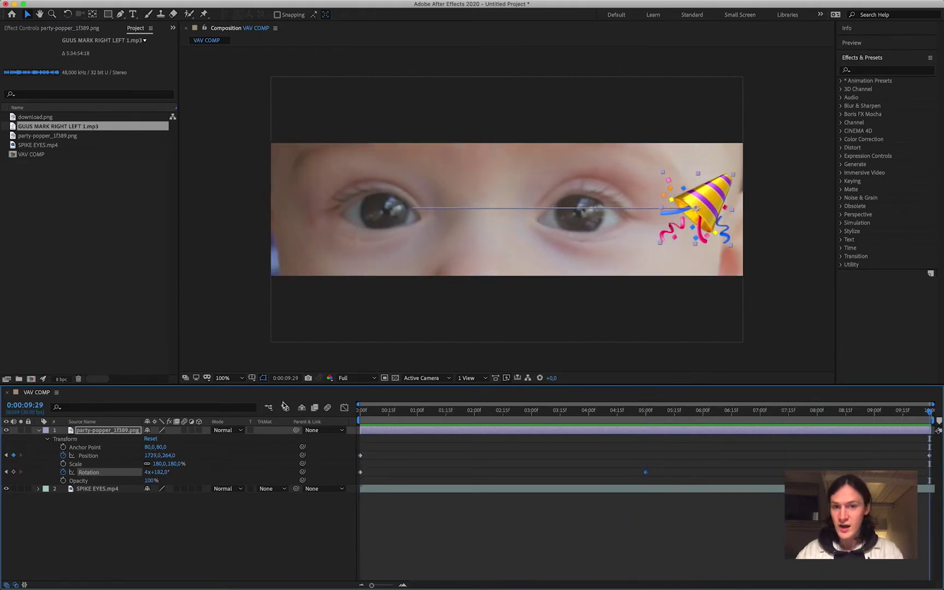
Set the party-popper's rotation to 0x+0° at 0:00:09:29, and undo those rotation changes
{"action": "left_click", "coordinate": [146, 472]}
{"action": "type", "text": "4"}
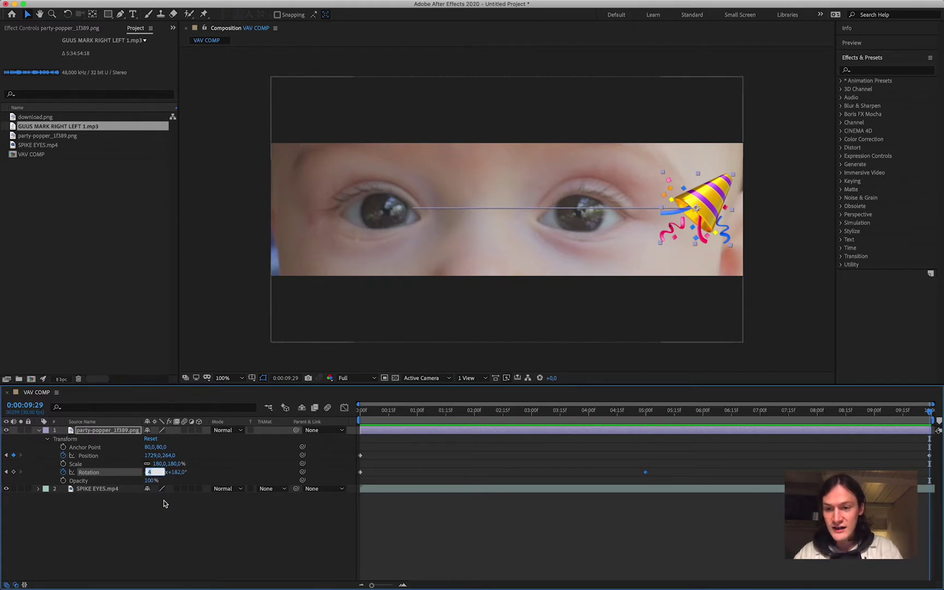
{"action": "type", "text": "0"}
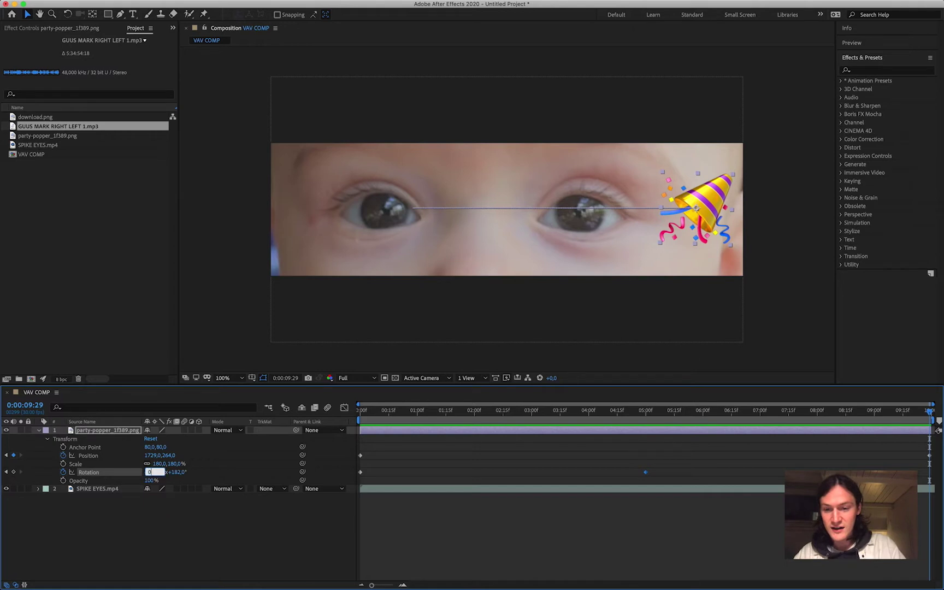
{"action": "left_click", "coordinate": [172, 474]}
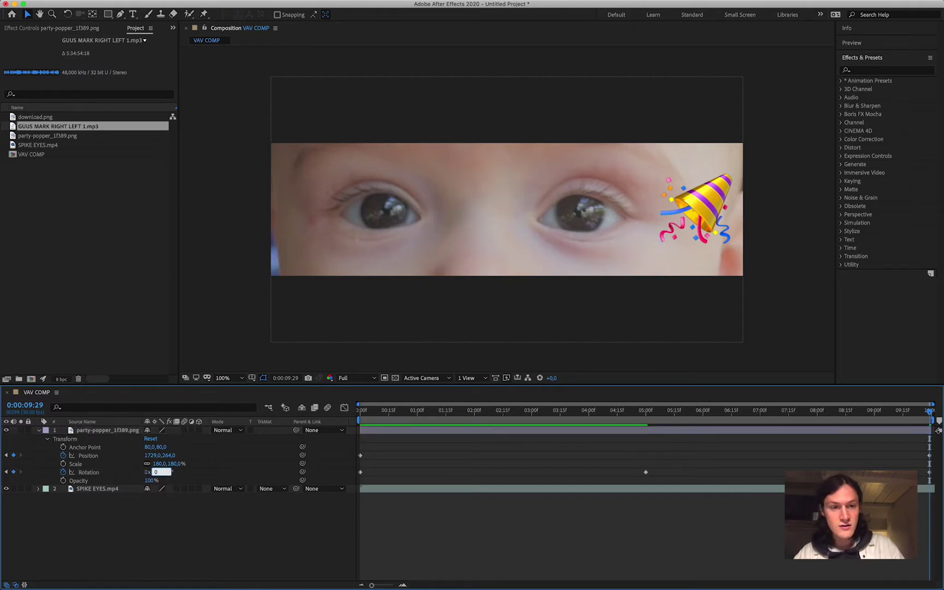
{"action": "key", "text": "Return"}
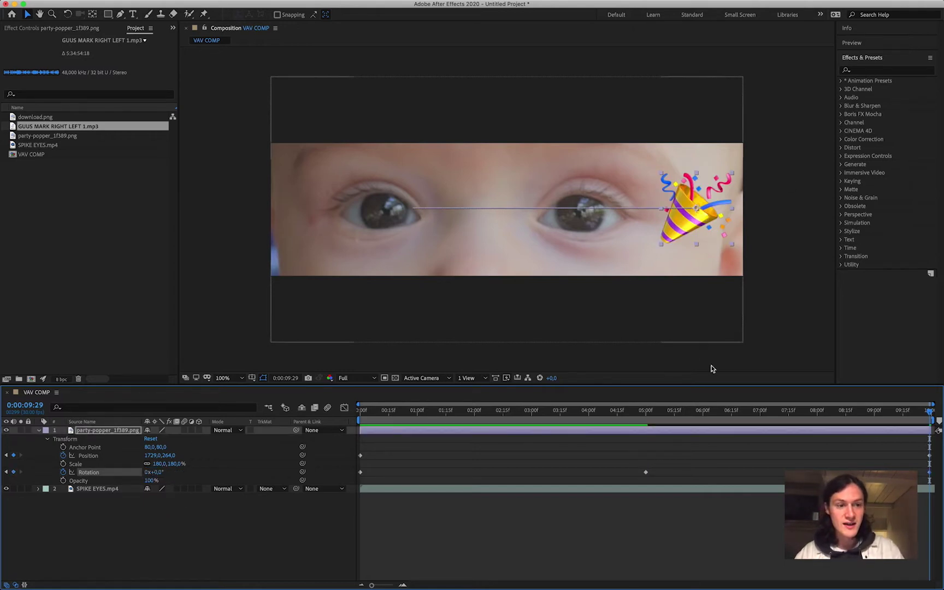
{"action": "key", "text": "super+z"}
{"action": "key", "text": "super+z"}
{"action": "key", "text": "super+z"}
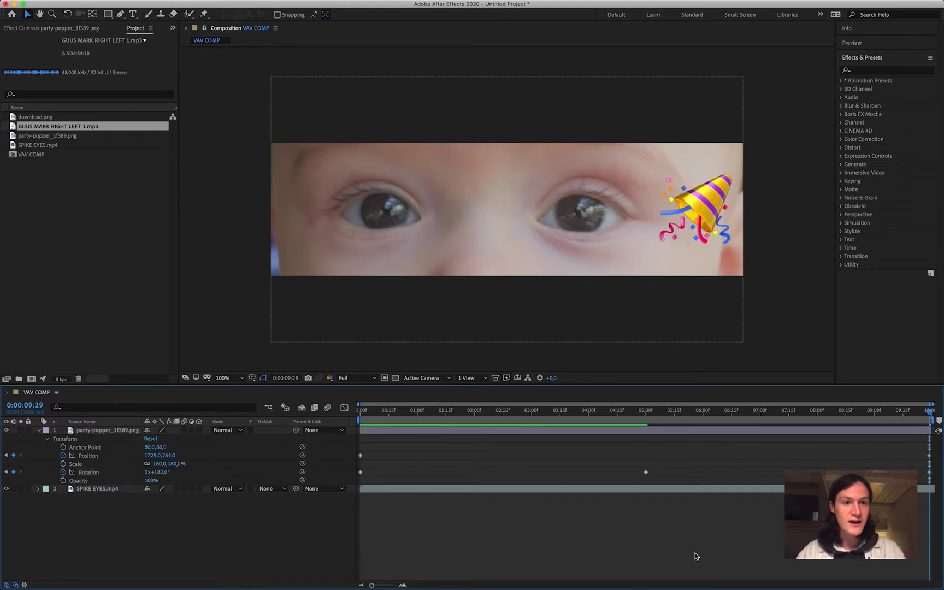
{"action": "left_click", "coordinate": [398, 512]}
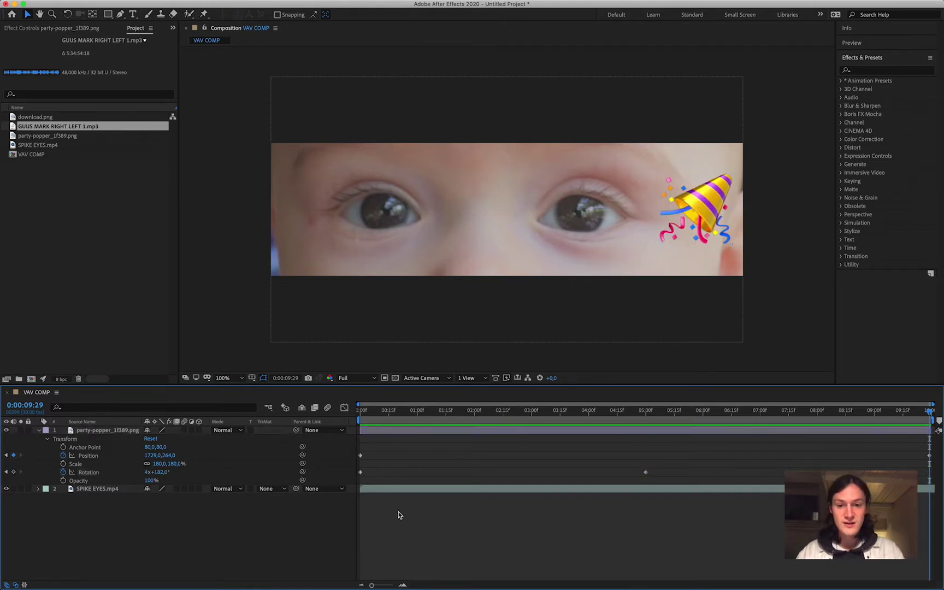
Copy the party-popper's Rotation keyframe from 0:00:00:00 to 0:00:09:29 and preview the animation from the start
{"action": "left_click", "coordinate": [360, 472]}
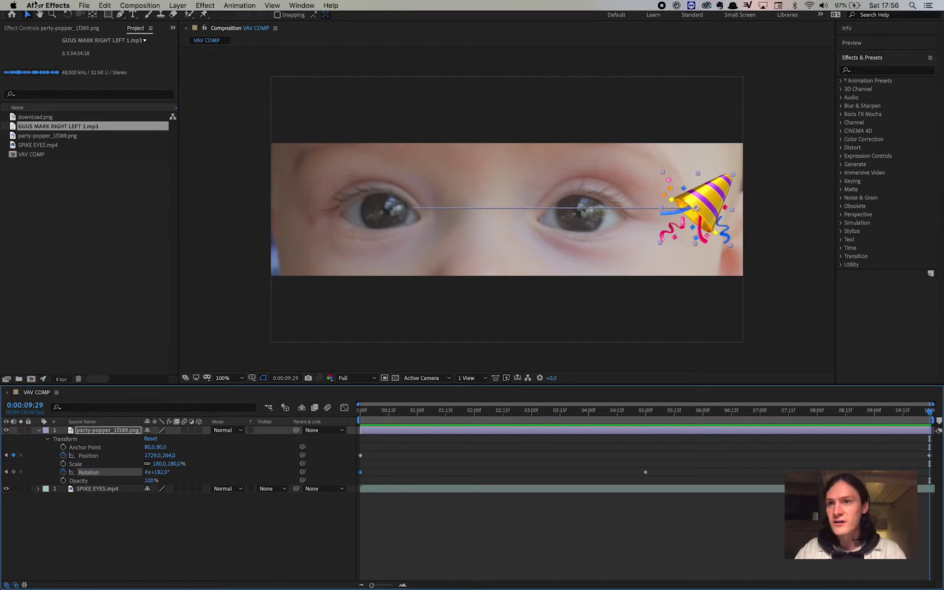
{"action": "left_click", "coordinate": [105, 5]}
{"action": "left_click", "coordinate": [126, 61]}
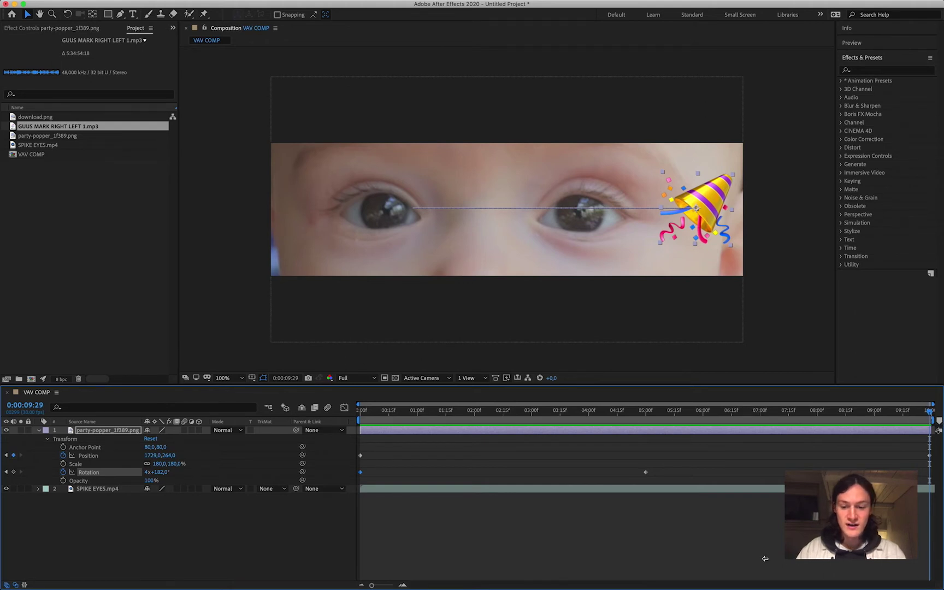
{"action": "key", "text": "super+v"}
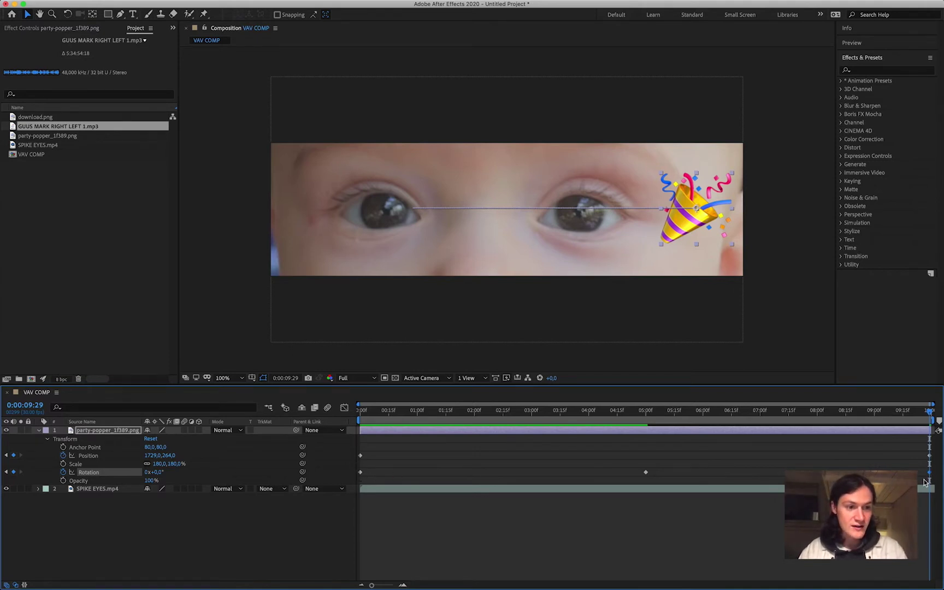
{"action": "key", "text": "space"}
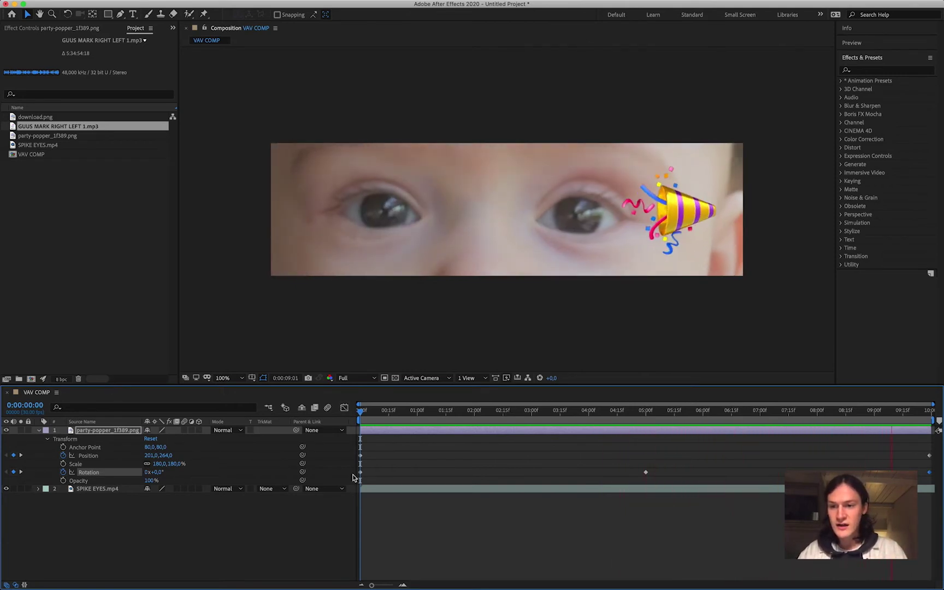
{"action": "key", "text": "space"}
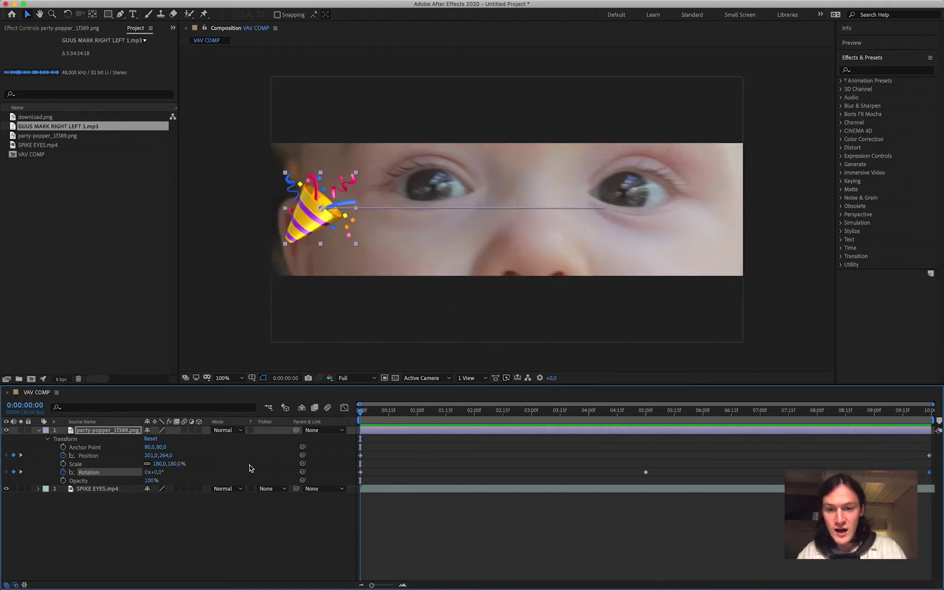
Enable Scale keyframing for the party-popper at 0:00:00:00 and shrink it to 34% at 0:00:02:15
{"action": "left_click", "coordinate": [64, 465]}
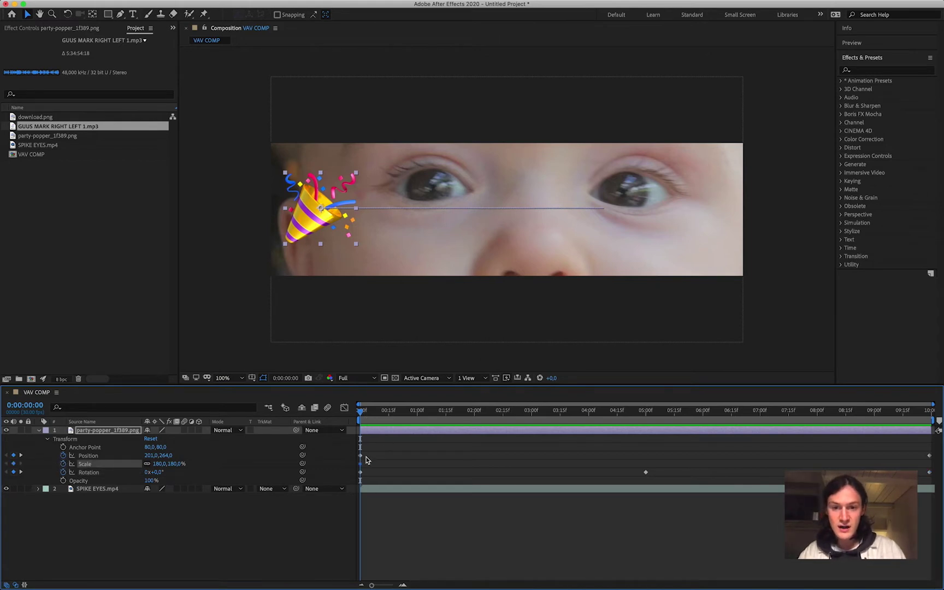
{"action": "left_click_drag", "start_coordinate": [362, 415], "coordinate": [504, 422]}
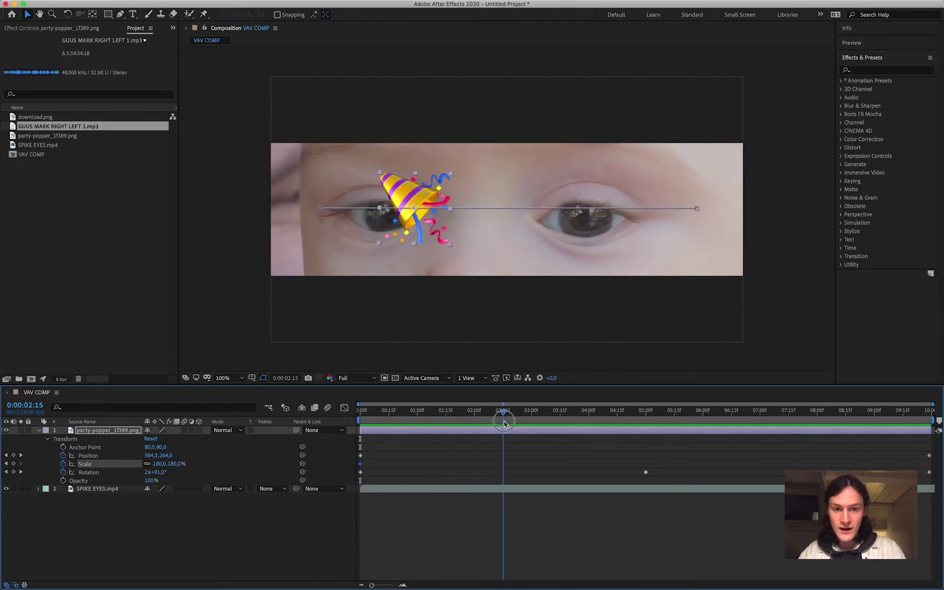
{"action": "left_click", "coordinate": [159, 464]}
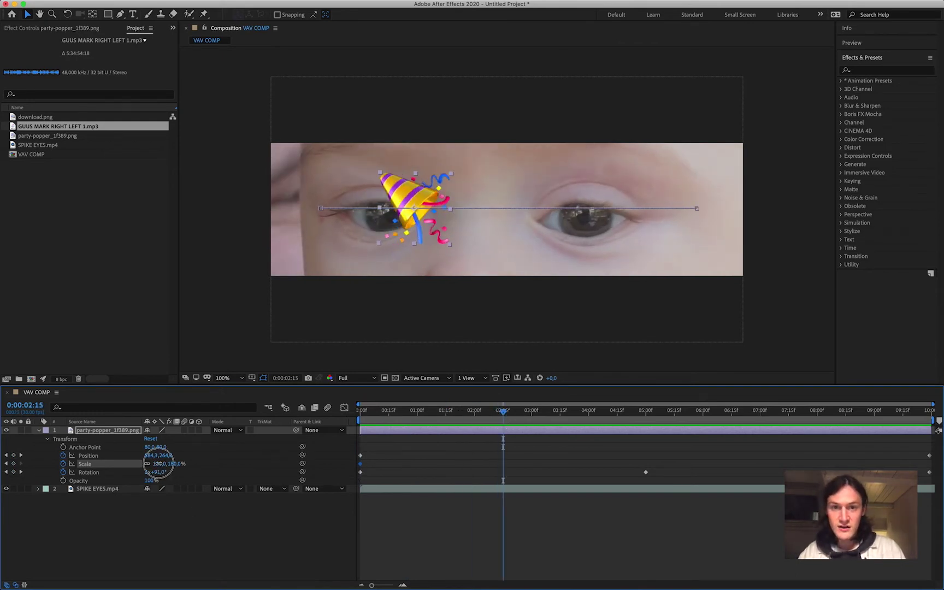
{"action": "left_click_drag", "start_coordinate": [158, 464], "coordinate": [87, 464]}
{"action": "left_click", "coordinate": [476, 524]}
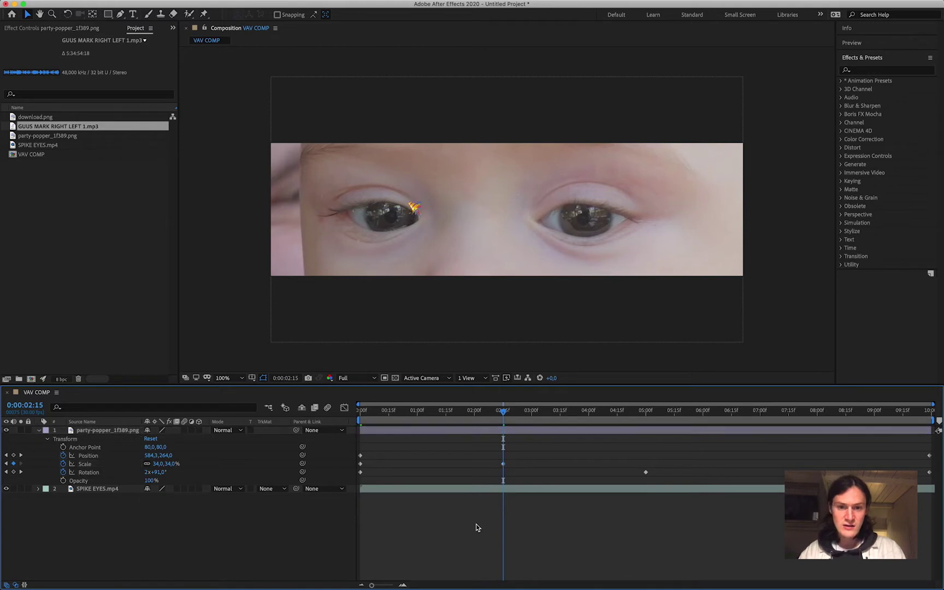
Add party-popper Scale keyframes of 415% at 0:00:05:00 and 33% at 0:00:07:19
{"action": "left_click_drag", "start_coordinate": [504, 414], "coordinate": [647, 414]}
{"action": "left_click_drag", "start_coordinate": [158, 465], "coordinate": [327, 447]}
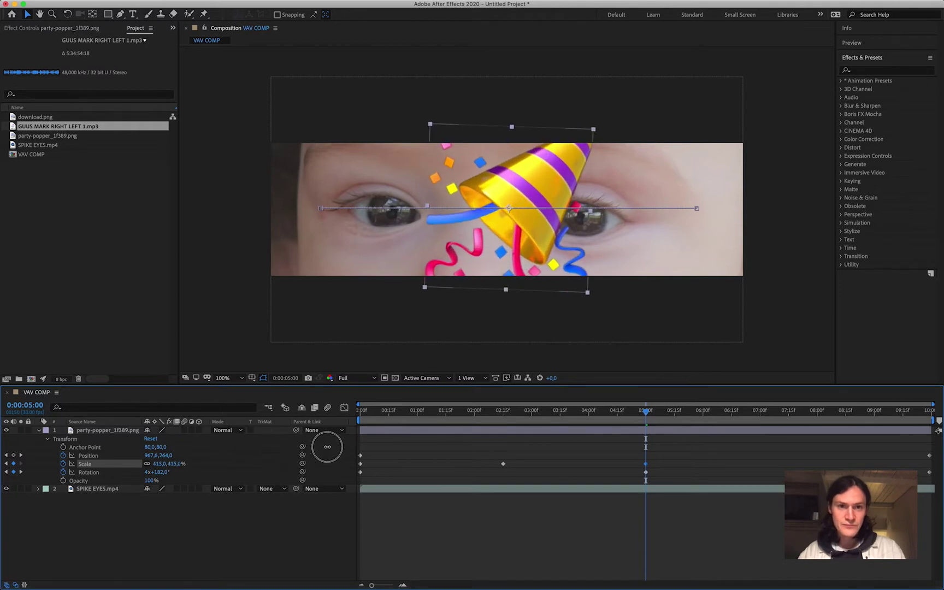
{"action": "left_click_drag", "start_coordinate": [649, 415], "coordinate": [798, 416]}
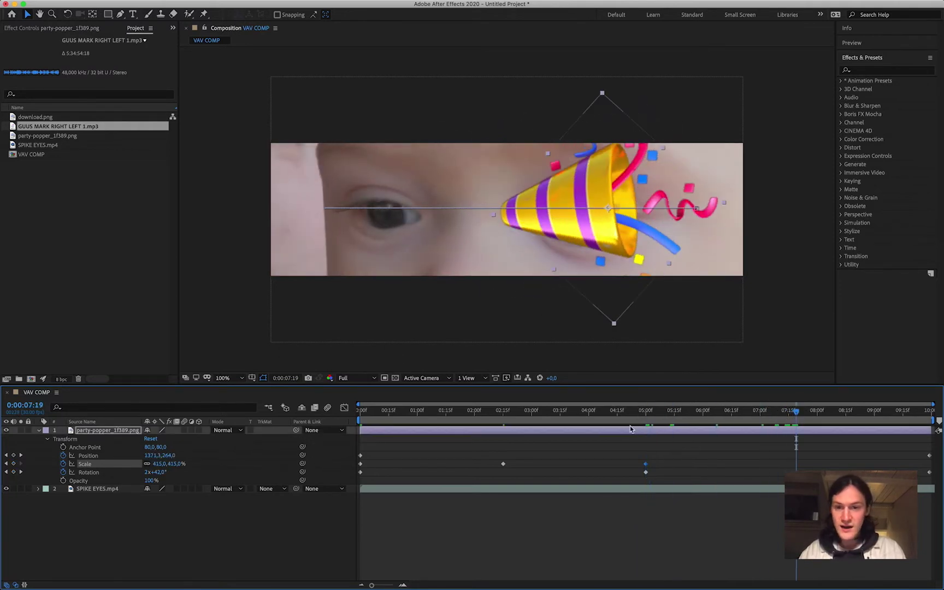
{"action": "left_click_drag", "start_coordinate": [163, 467], "coordinate": [59, 455]}
{"action": "left_click_drag", "start_coordinate": [156, 465], "coordinate": [110, 467]}
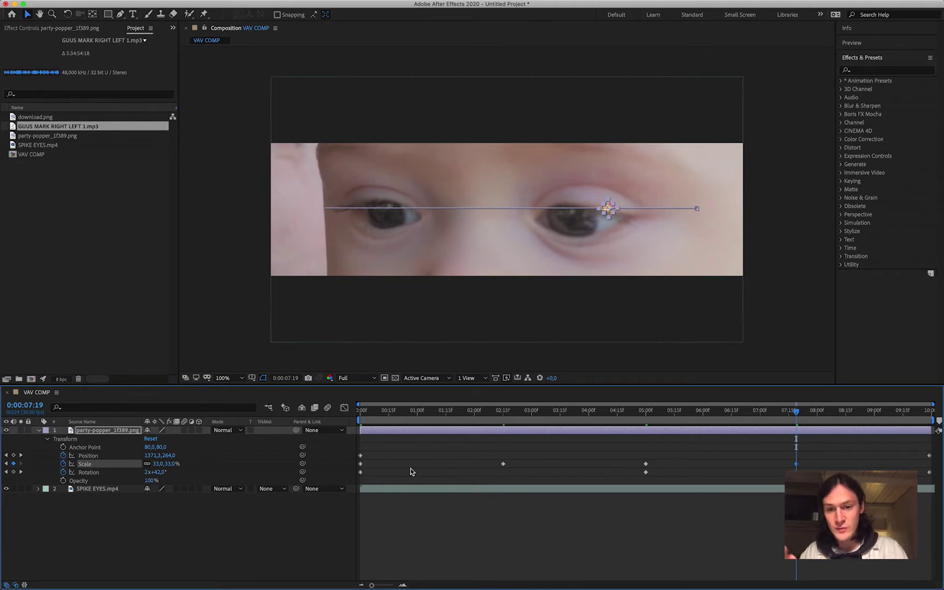
Copy the party-popper's Scale keyframe from 0:00:00:00 to 0:00:09:29 and preview the animation
{"action": "left_click", "coordinate": [360, 464]}
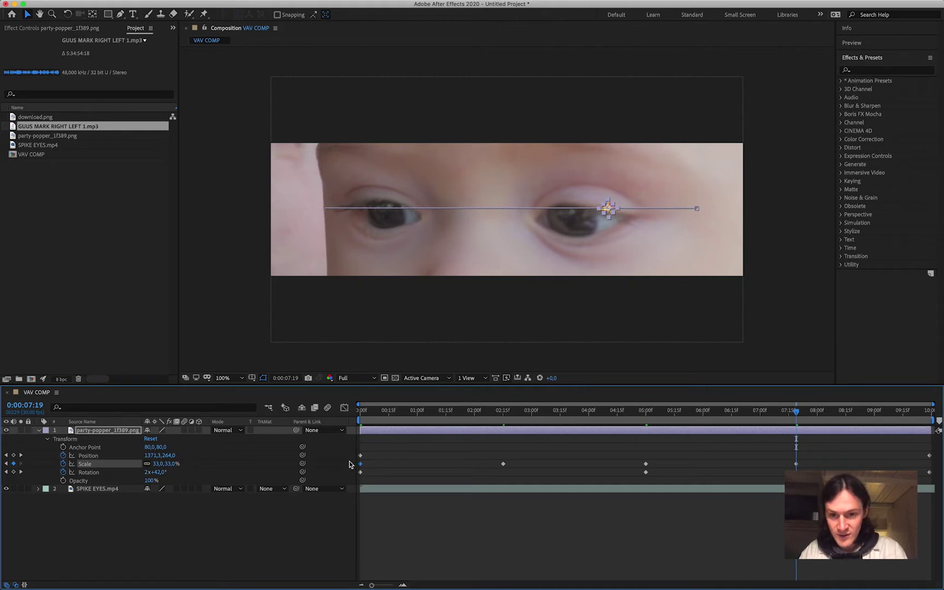
{"action": "left_click", "coordinate": [353, 413]}
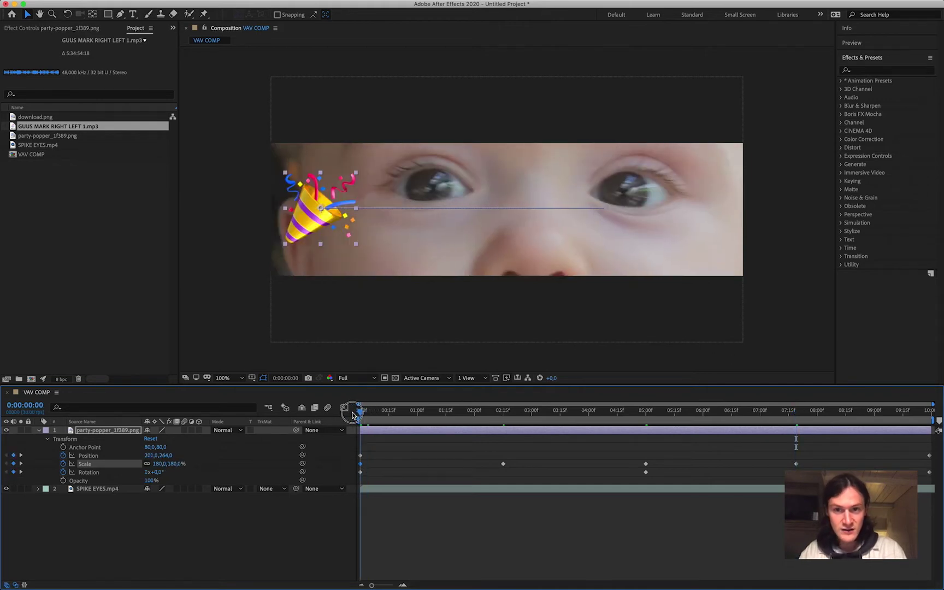
{"action": "left_click_drag", "start_coordinate": [352, 414], "coordinate": [941, 439]}
{"action": "key", "text": "super+v"}
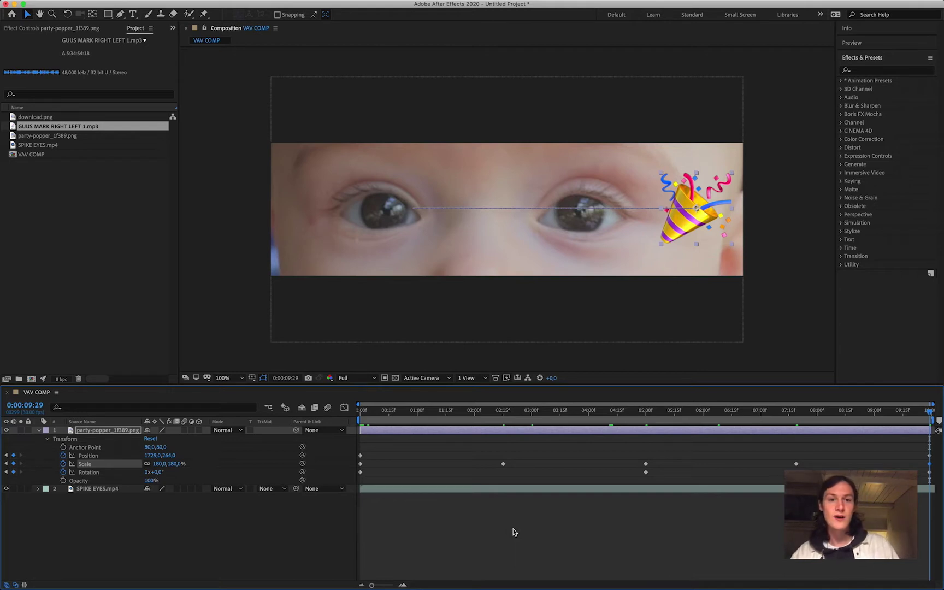
{"action": "key", "text": "space"}
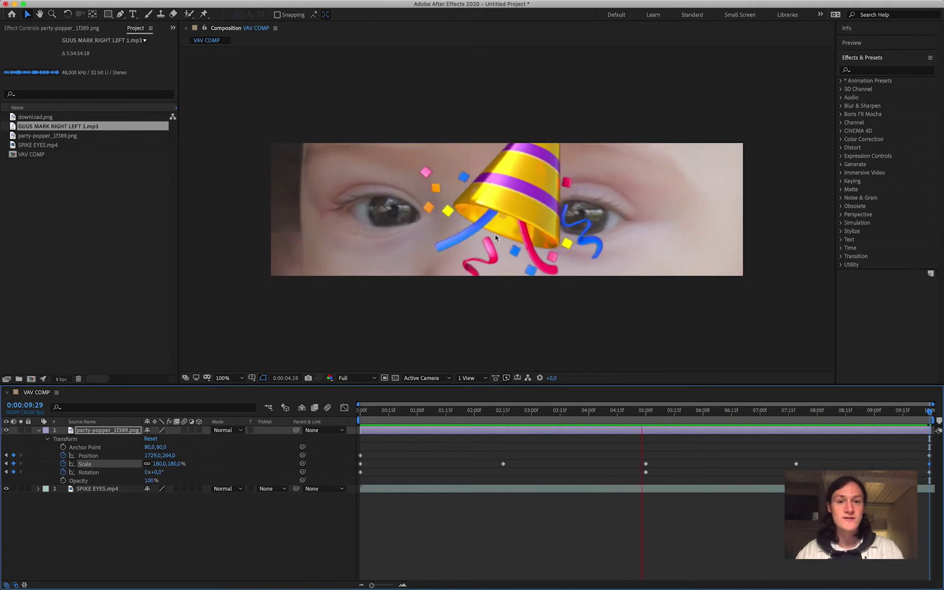
{"action": "key", "text": "space"}
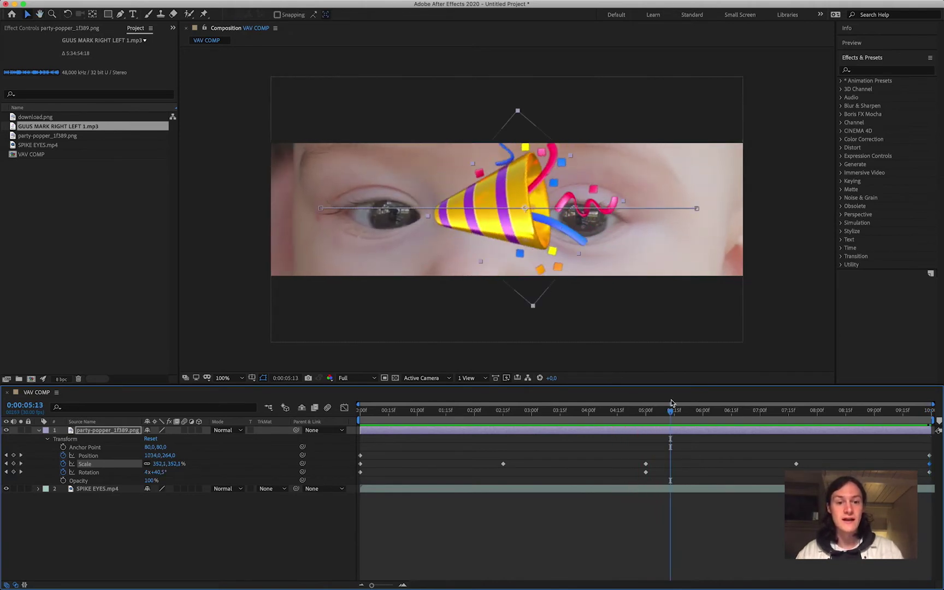
Enlarge the party-popper's Scale keyframe at 0:00:05:00 to about 897%
{"action": "left_click_drag", "start_coordinate": [655, 417], "coordinate": [645, 451]}
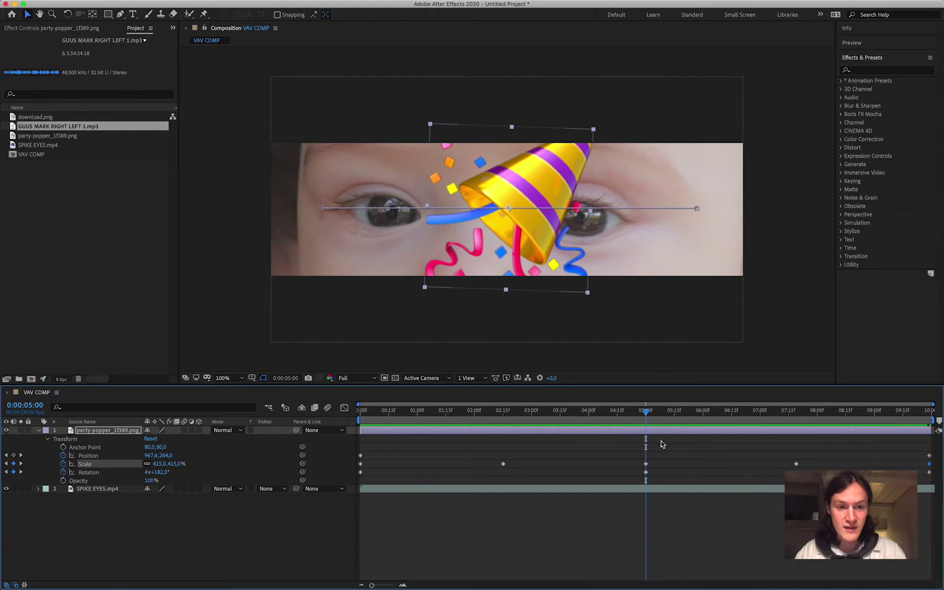
{"action": "left_click_drag", "start_coordinate": [587, 294], "coordinate": [797, 394]}
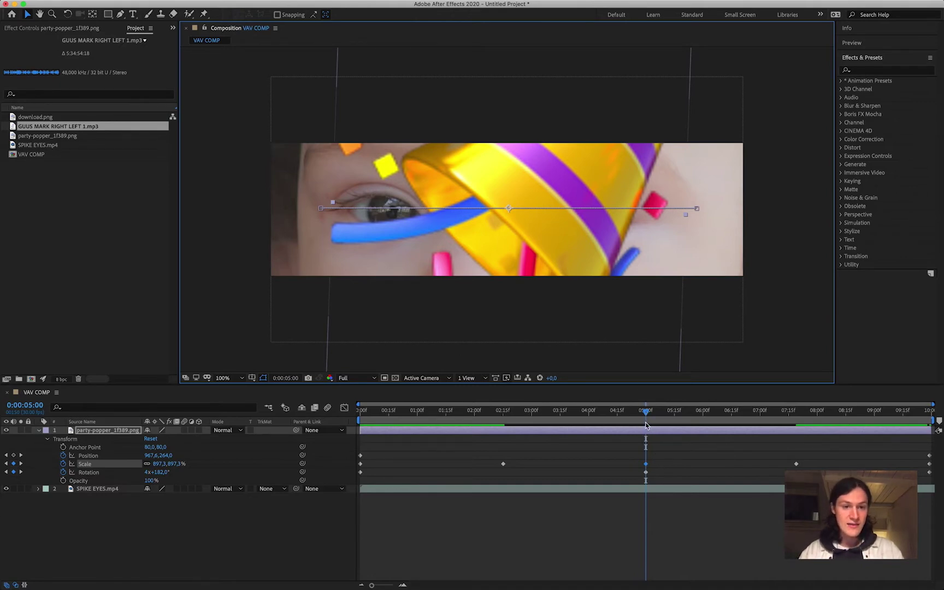
Try adding a party-popper Scale keyframe of about 1056% at 0:00:04:20, and undo it
{"action": "left_click_drag", "start_coordinate": [647, 417], "coordinate": [628, 421]}
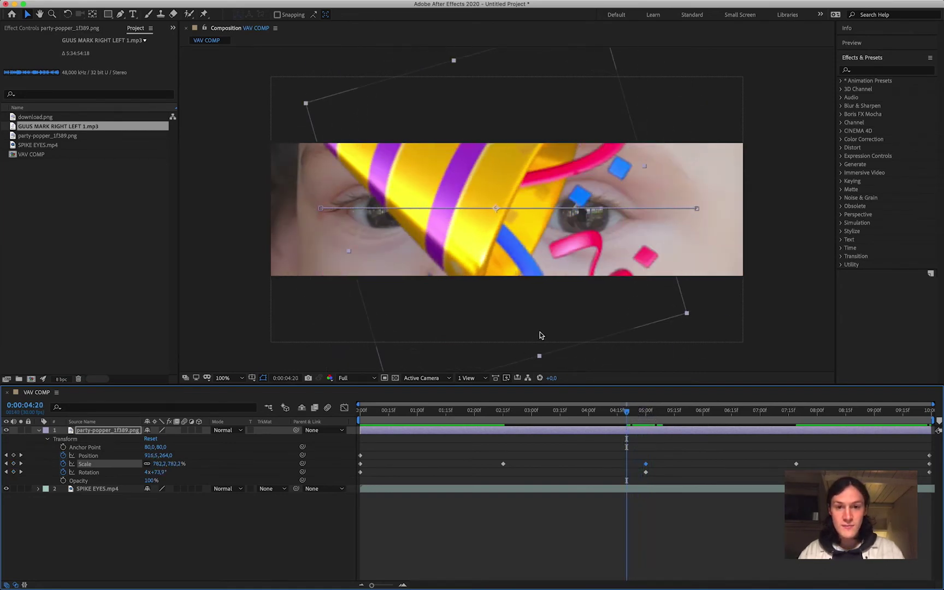
{"action": "left_click_drag", "start_coordinate": [687, 315], "coordinate": [754, 349]}
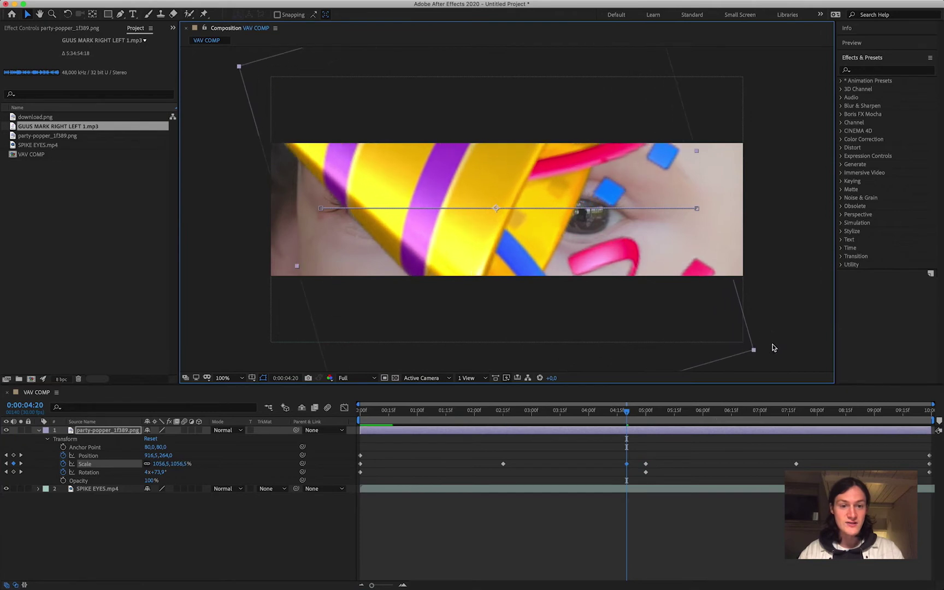
{"action": "left_click", "coordinate": [625, 456]}
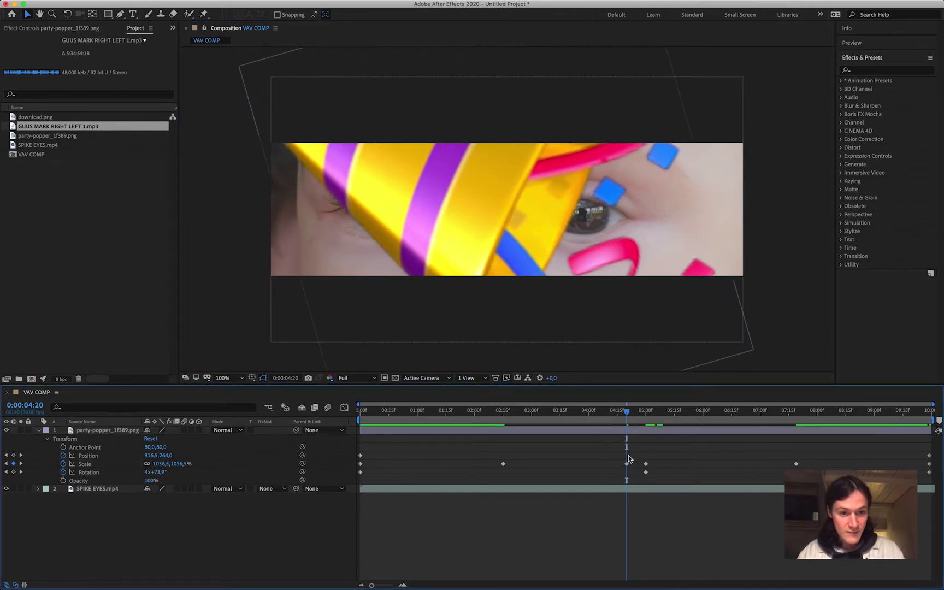
{"action": "left_click", "coordinate": [627, 465]}
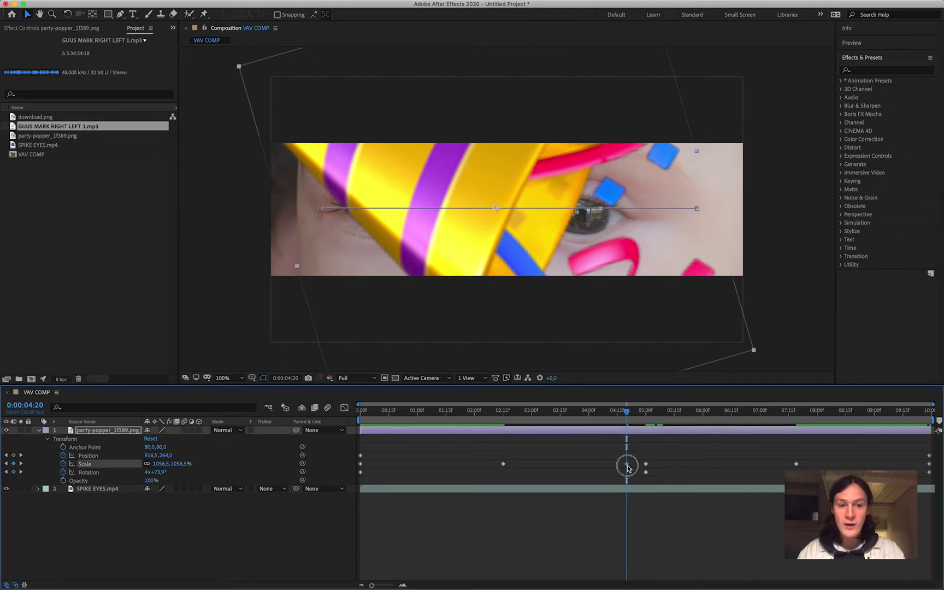
{"action": "key", "text": "super+z"}
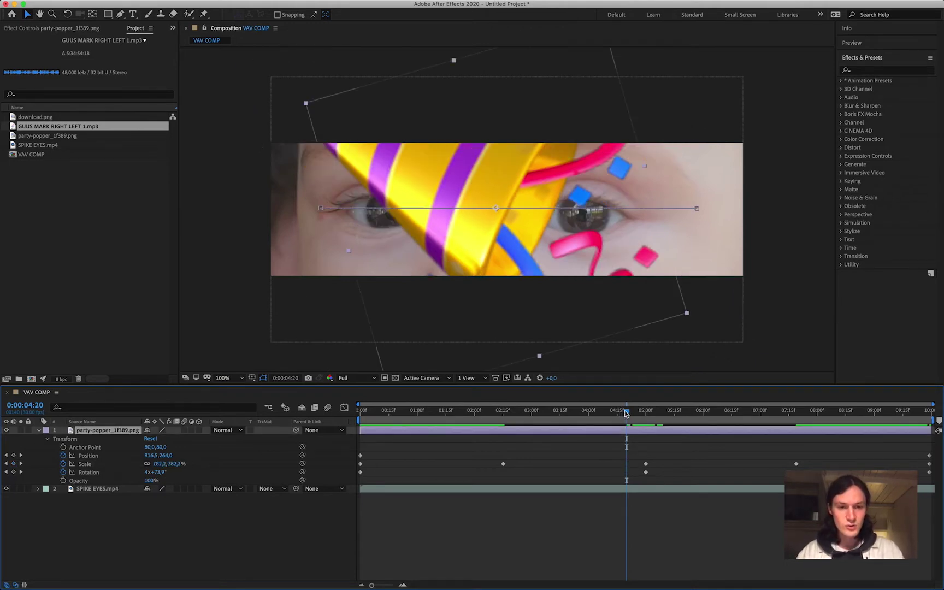
Preview the party-popper animation from the start of the composition
{"action": "key", "text": "Home"}
{"action": "left_click", "coordinate": [331, 459]}
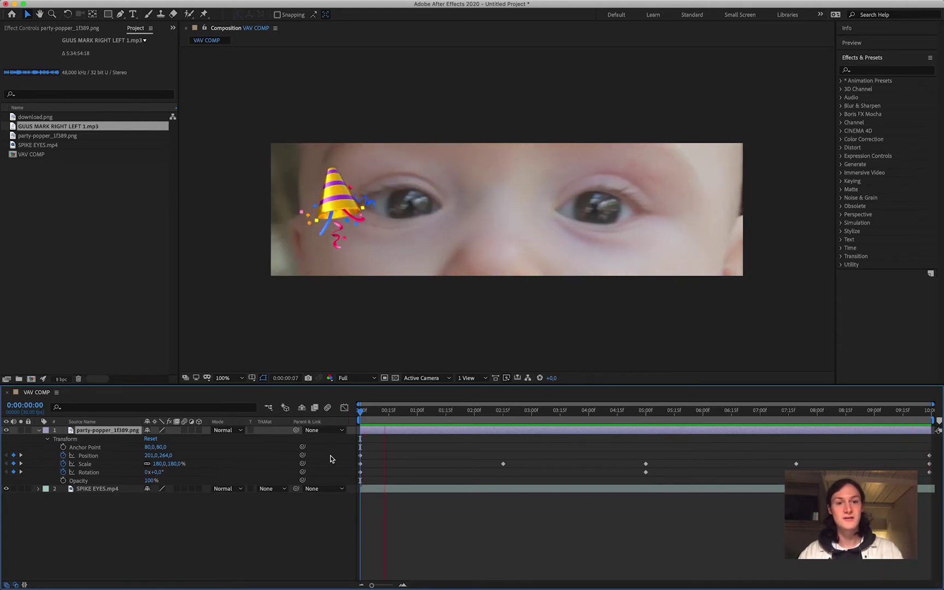
{"action": "key", "text": "space"}
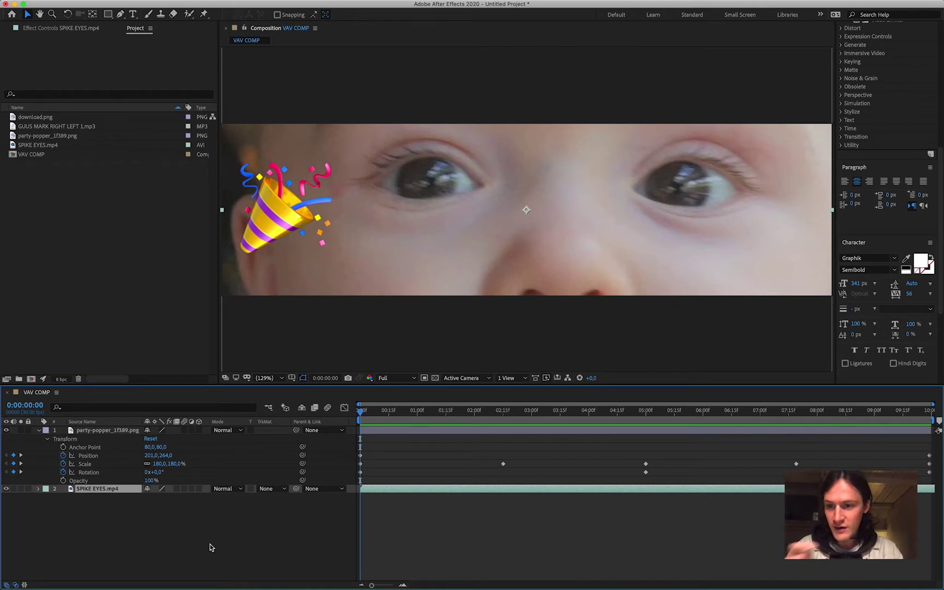
Enable Opacity keyframing for SPIKE EYES.mp4 at 0:00:00:00 and set its opacity to 0% at 0:00:00:15
{"action": "left_click", "coordinate": [38, 490]}
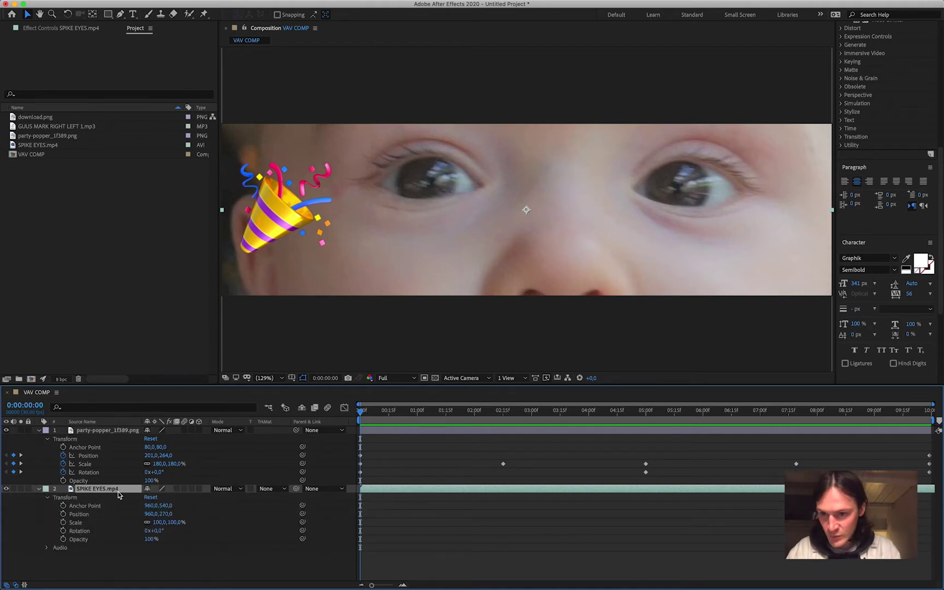
{"action": "left_click", "coordinate": [78, 540]}
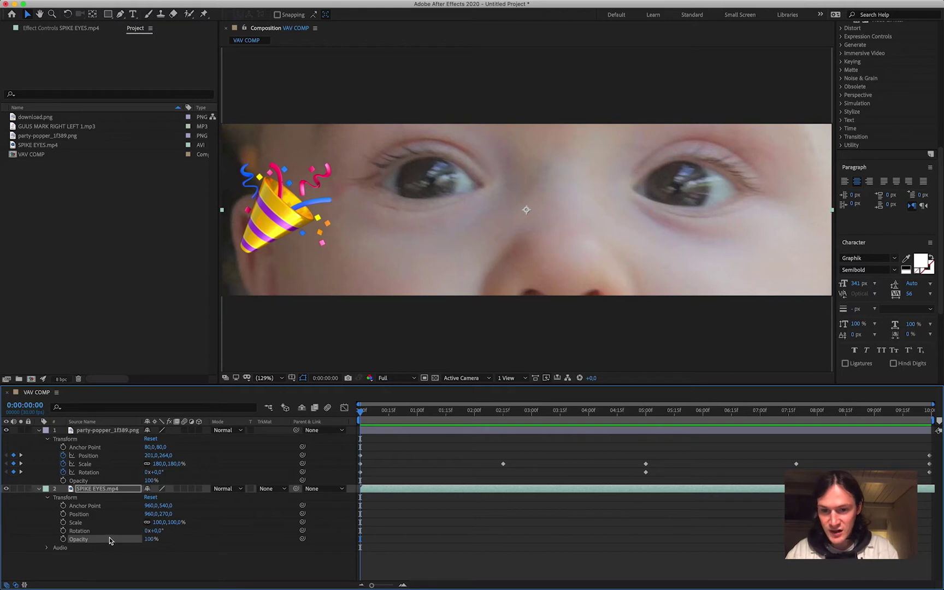
{"action": "left_click", "coordinate": [63, 540]}
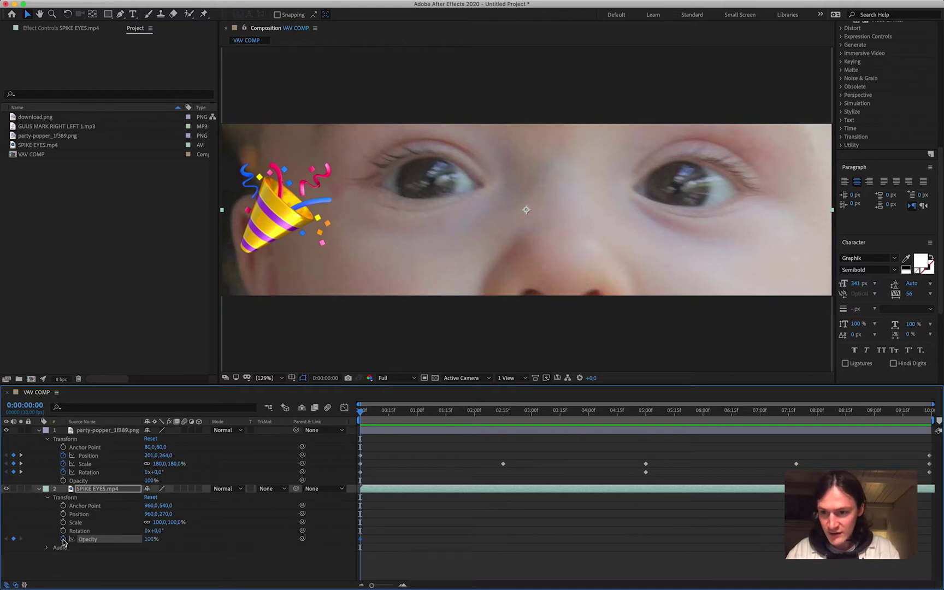
{"action": "left_click_drag", "start_coordinate": [359, 412], "coordinate": [388, 414]}
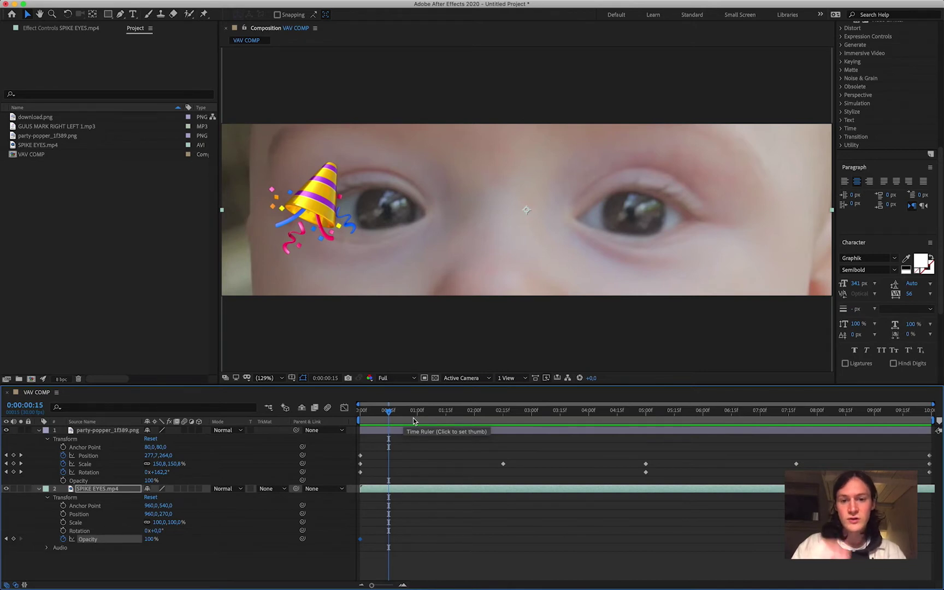
{"action": "left_click", "coordinate": [151, 540]}
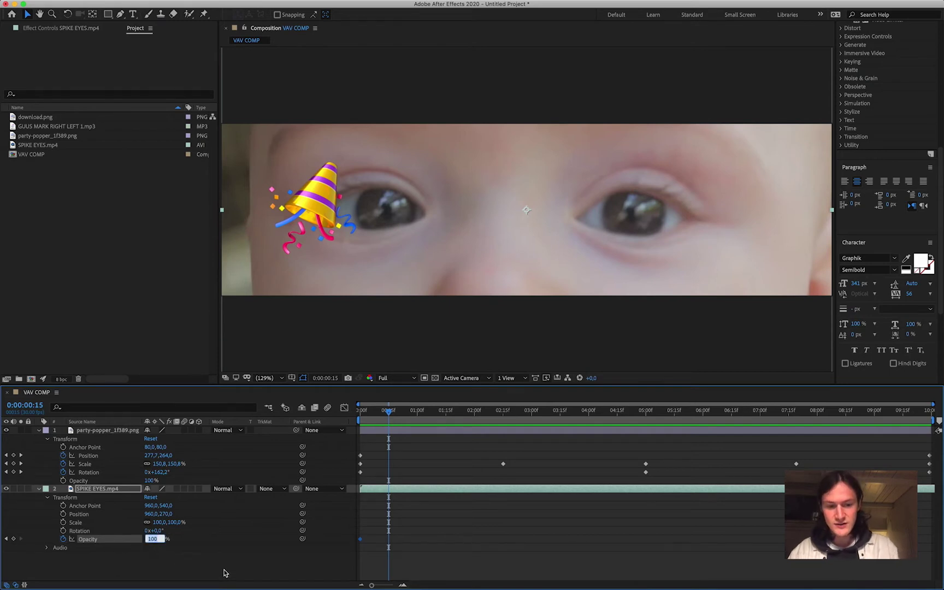
{"action": "type", "text": "0"}
{"action": "key", "text": "Return"}
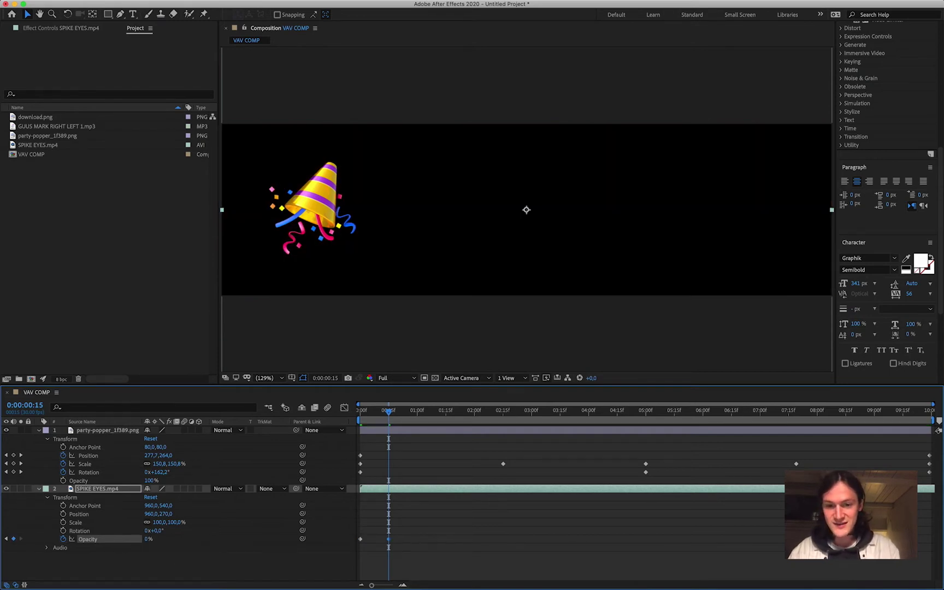
Hide the party-popper layer and preview the SPIKE EYES fade-out from the start
{"action": "left_click", "coordinate": [95, 434]}
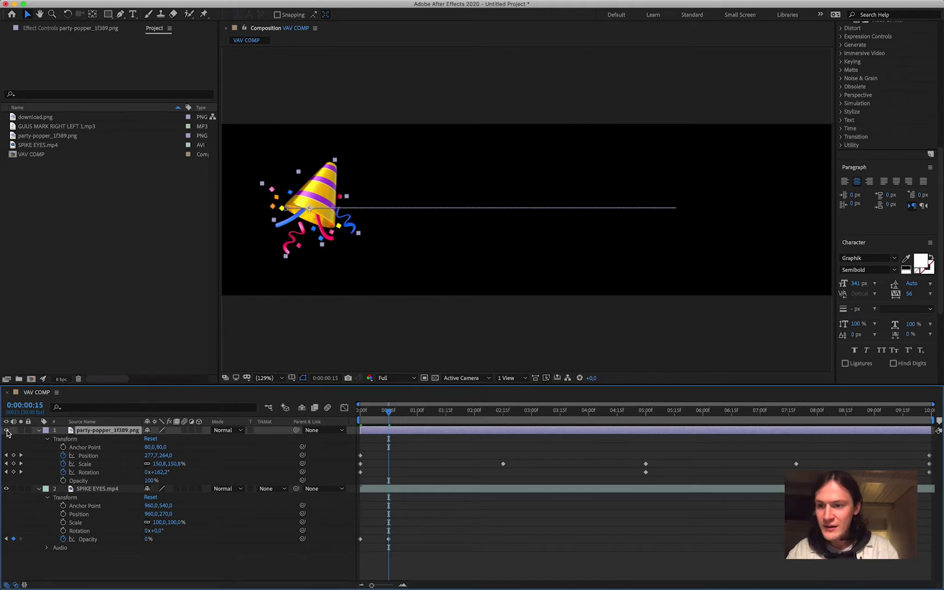
{"action": "left_click", "coordinate": [7, 431]}
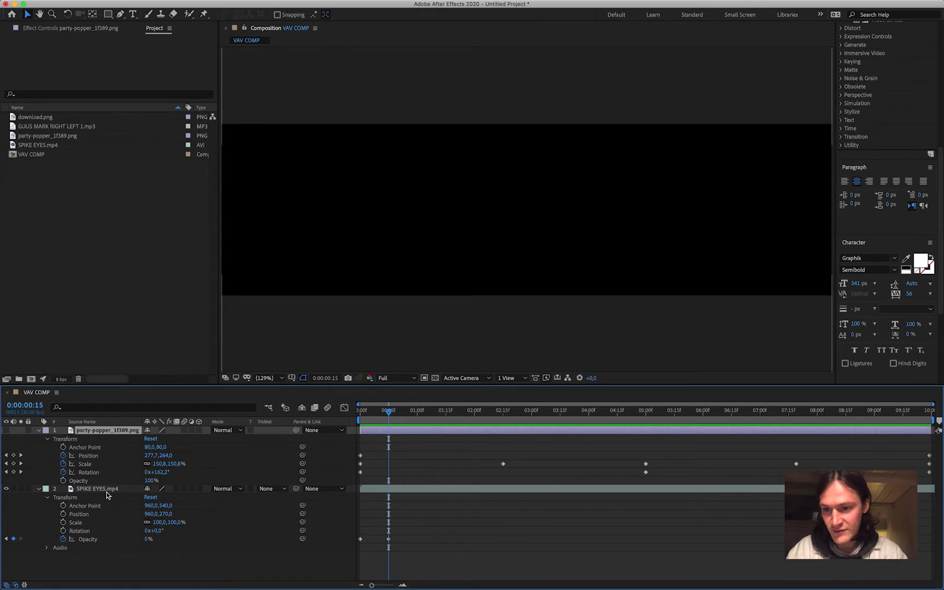
{"action": "left_click_drag", "start_coordinate": [389, 412], "coordinate": [350, 413]}
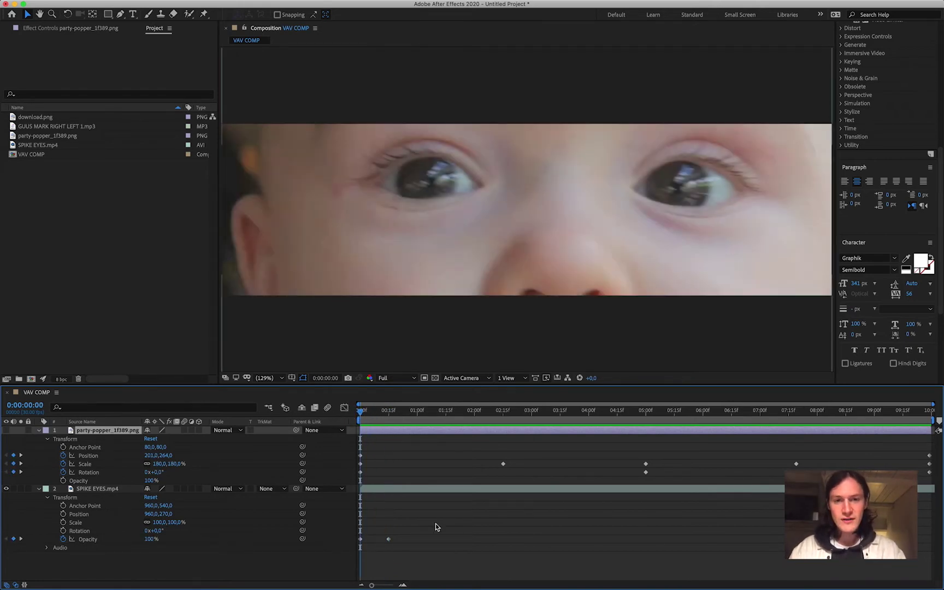
{"action": "key", "text": "space"}
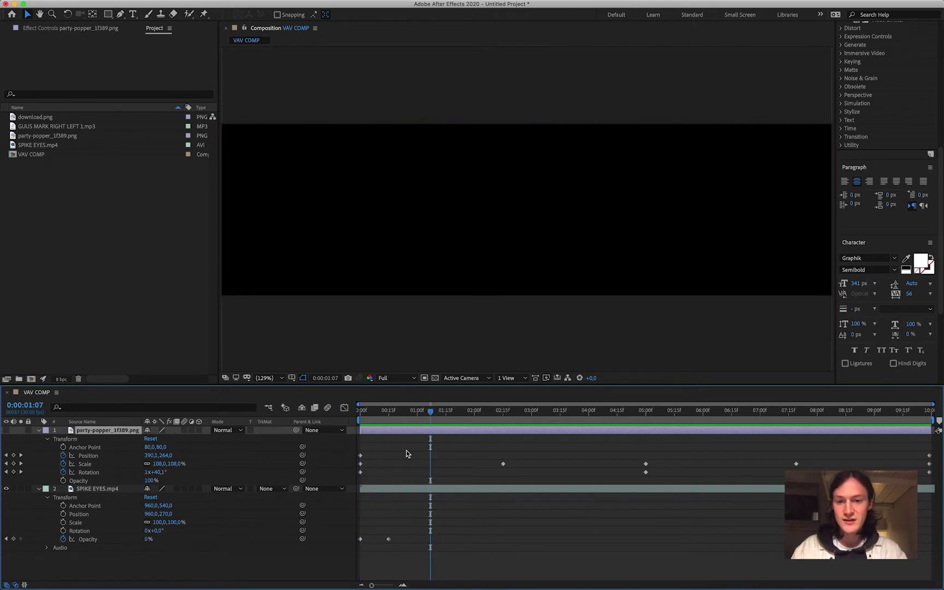
Copy both SPIKE EYES Opacity keyframes, paste them at 0:00:01:00 and preview the repeated fade from the start
{"action": "left_click_drag", "start_coordinate": [386, 411], "coordinate": [414, 410]}
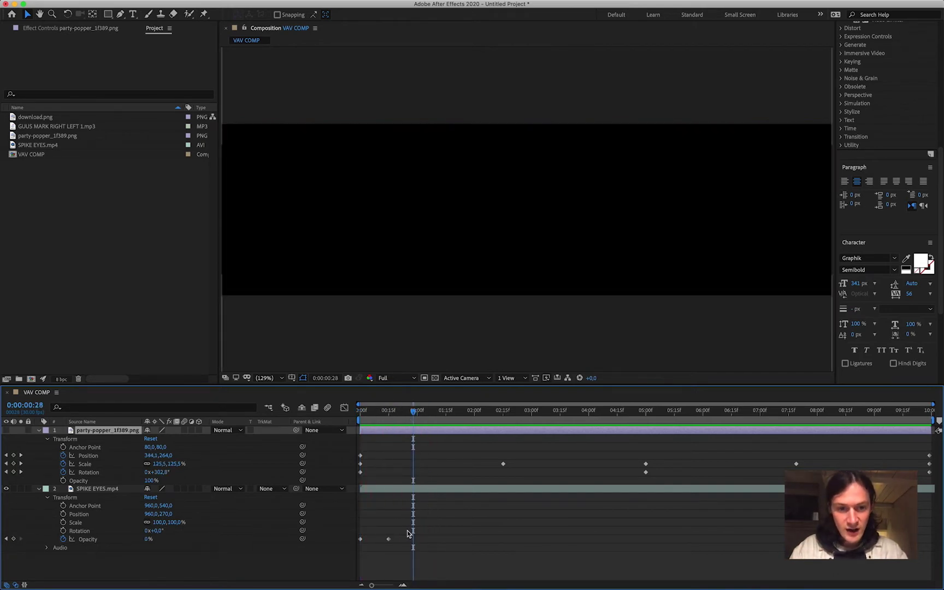
{"action": "left_click_drag", "start_coordinate": [404, 534], "coordinate": [358, 552]}
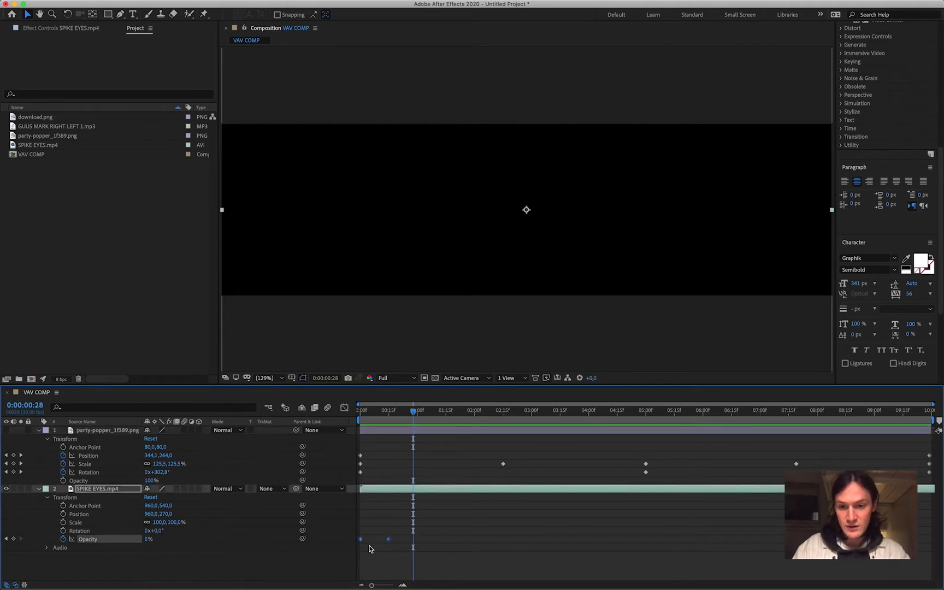
{"action": "mouse_move", "coordinate": [387, 541]}
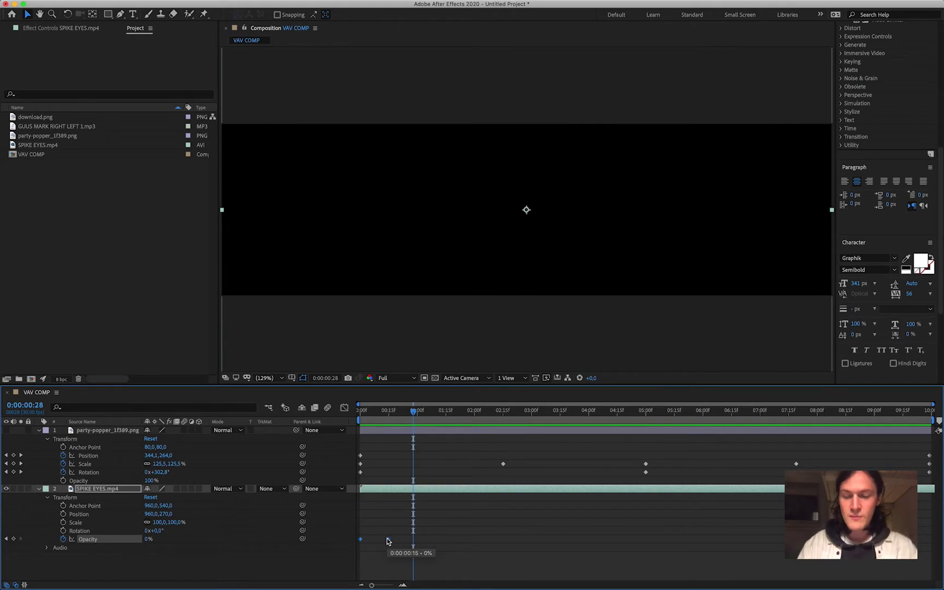
{"action": "left_click", "coordinate": [105, 6]}
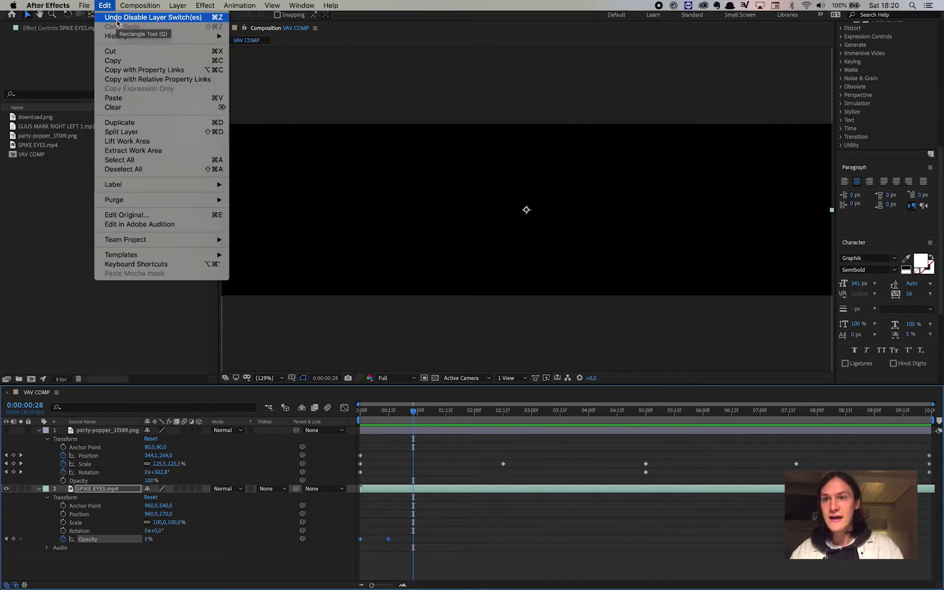
{"action": "left_click", "coordinate": [119, 60]}
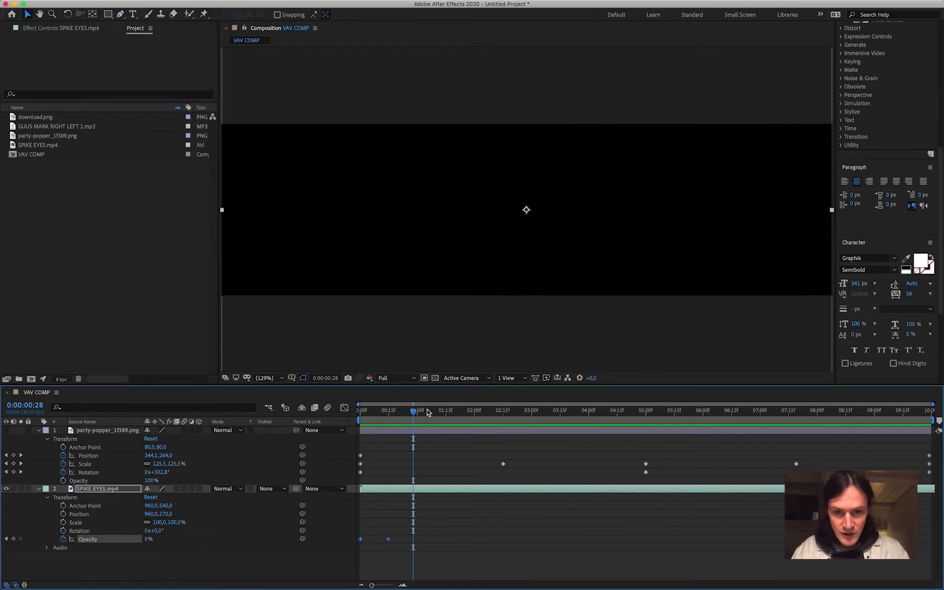
{"action": "left_click_drag", "start_coordinate": [414, 411], "coordinate": [418, 417]}
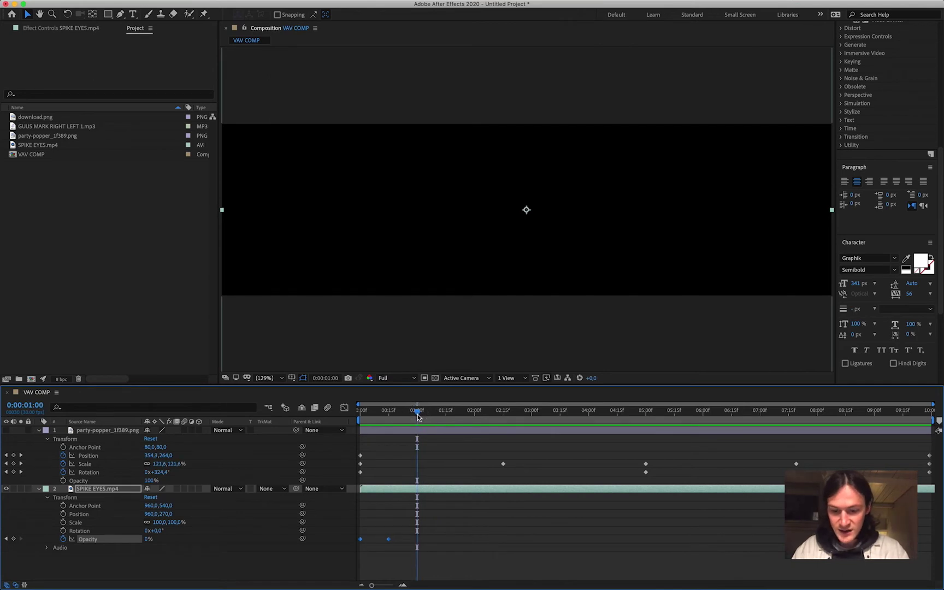
{"action": "key", "text": "super+v"}
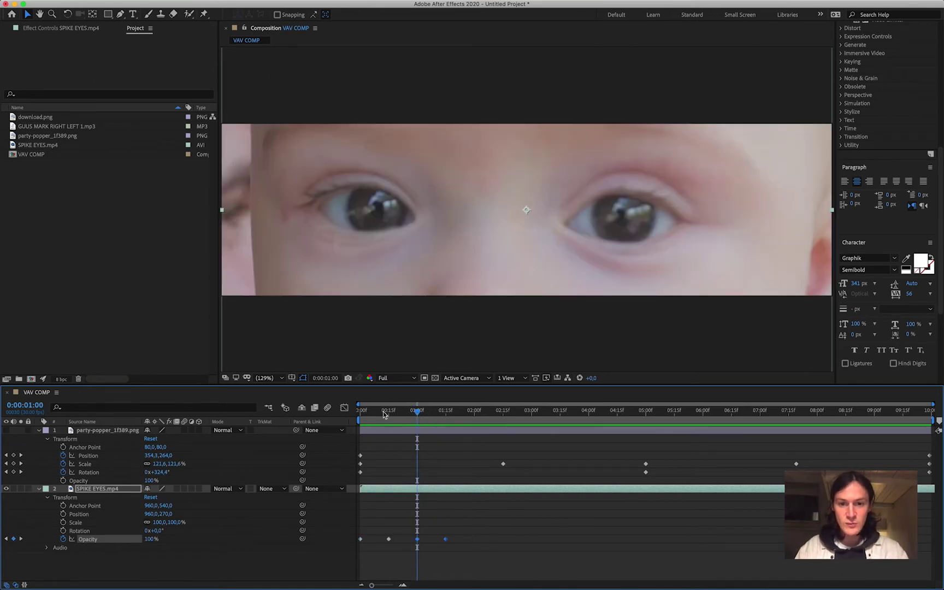
{"action": "left_click_drag", "start_coordinate": [383, 414], "coordinate": [354, 431]}
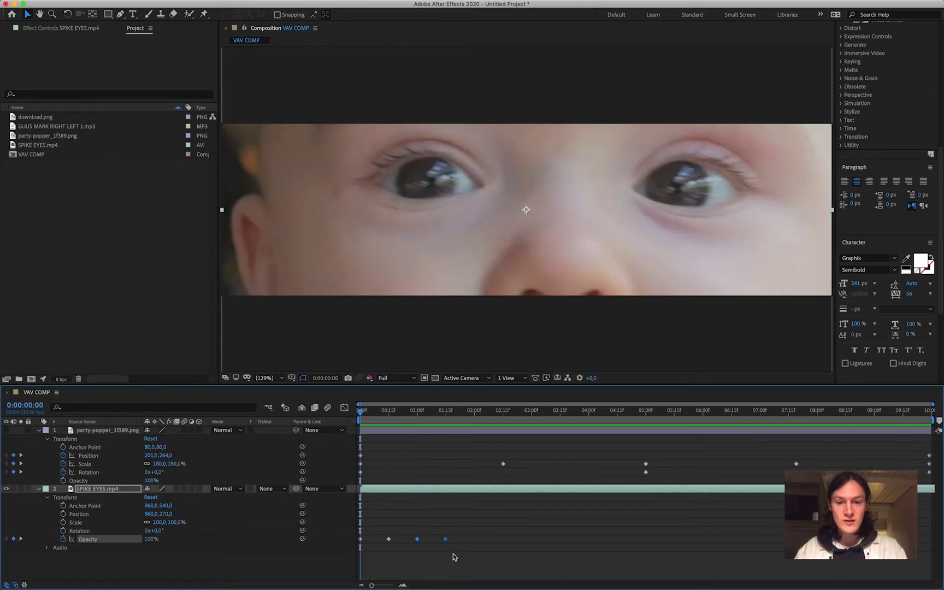
{"action": "key", "text": "space"}
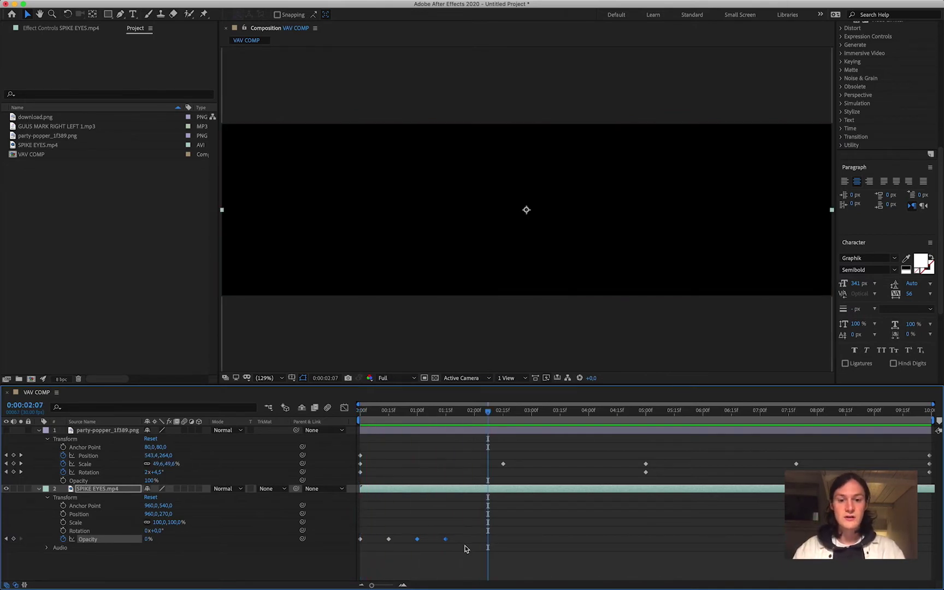
Copy the four SPIKE EYES Opacity keyframes, paste them at 0:00:02:00, 0:00:04:00, 0:00:06:00 and 0:00:08:00, and preview the repeated fade from the start
{"action": "left_click_drag", "start_coordinate": [473, 534], "coordinate": [356, 551]}
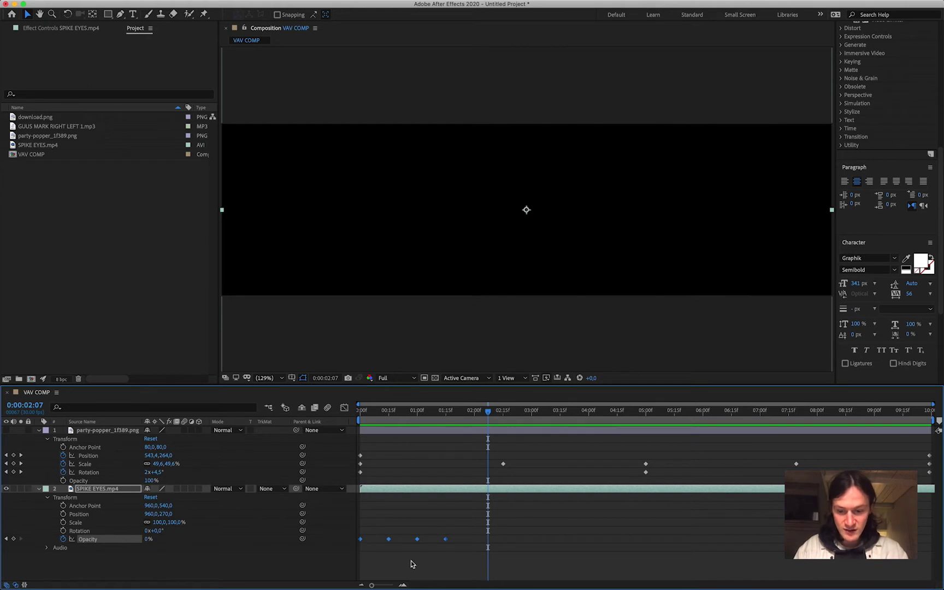
{"action": "left_click", "coordinate": [477, 414]}
{"action": "left_click_drag", "start_coordinate": [477, 414], "coordinate": [474, 414]}
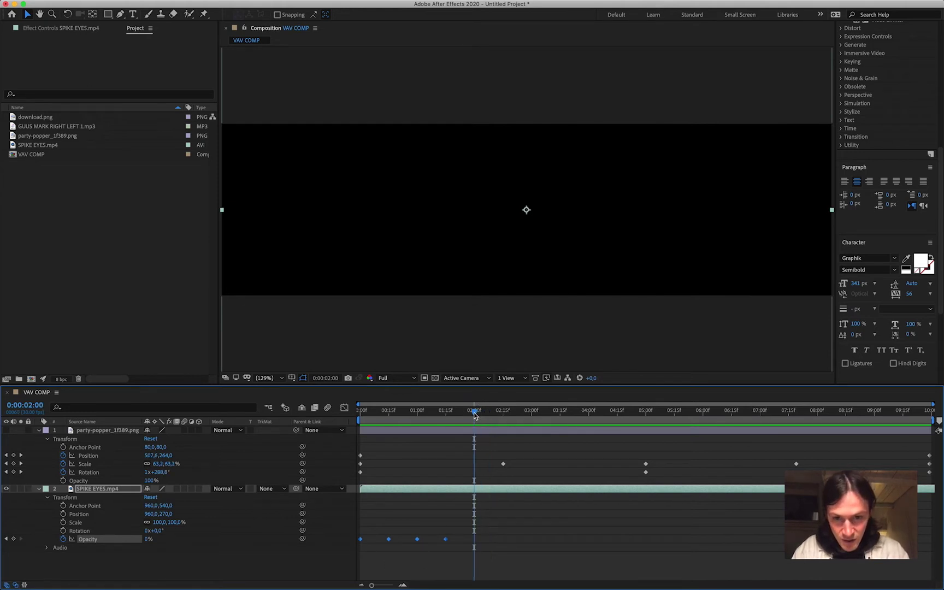
{"action": "key", "text": "ctrl+v"}
{"action": "left_click_drag", "start_coordinate": [592, 414], "coordinate": [589, 415]}
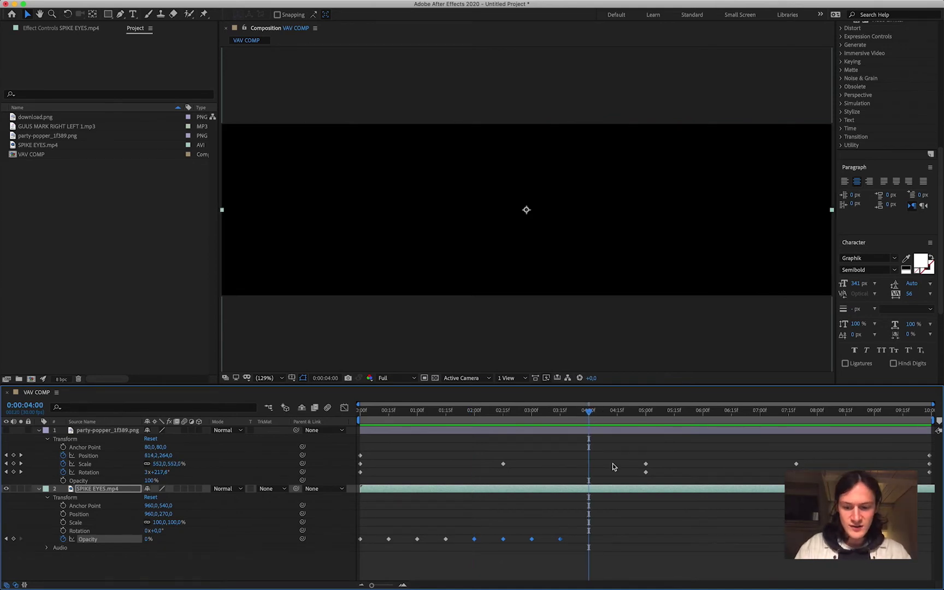
{"action": "key", "text": "ctrl+v"}
{"action": "left_click", "coordinate": [703, 413]}
{"action": "key", "text": "ctrl+v"}
{"action": "left_click", "coordinate": [817, 414]}
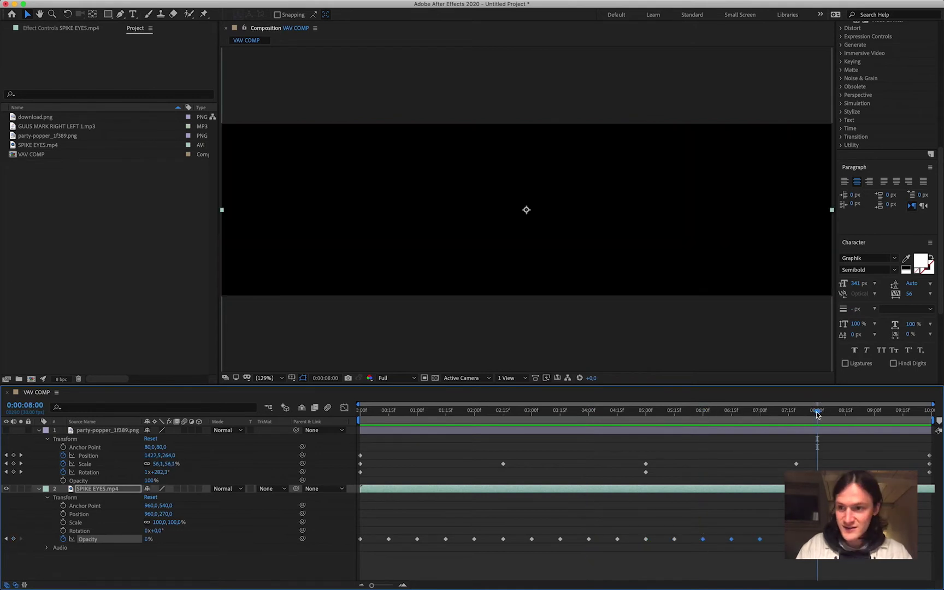
{"action": "key", "text": "ctrl+v"}
{"action": "left_click_drag", "start_coordinate": [370, 413], "coordinate": [357, 414]}
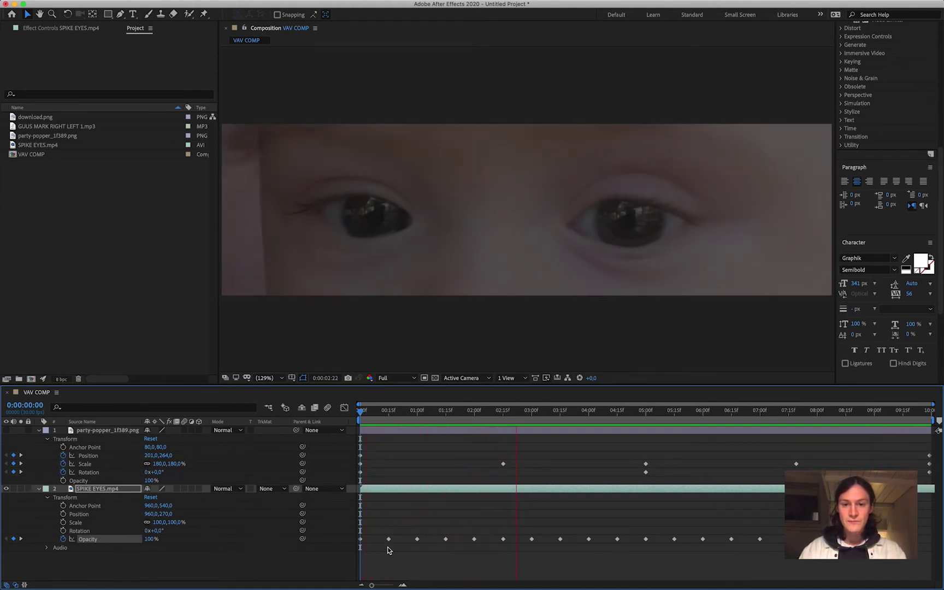
{"action": "key", "text": "space"}
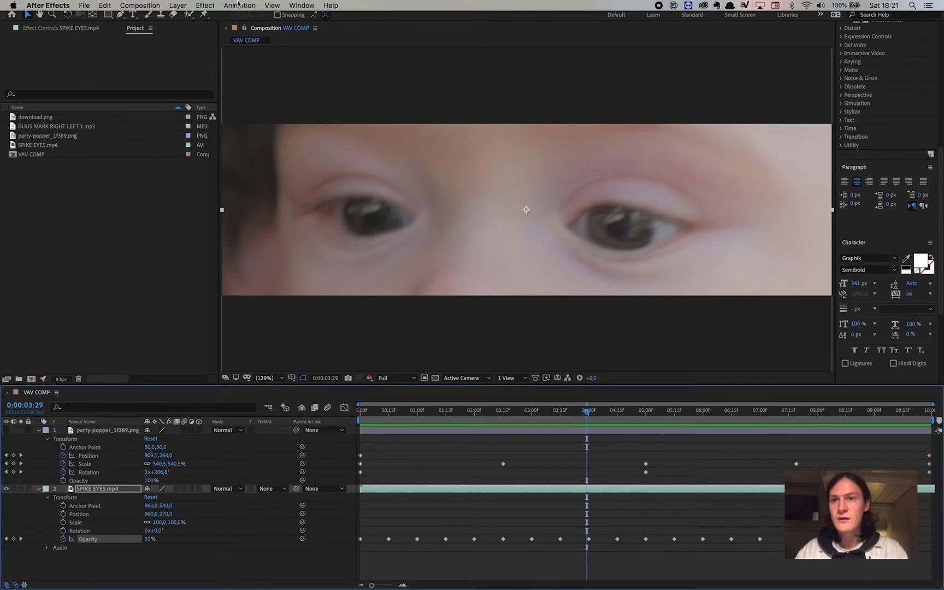
Create a new solid layer named BLUE at 1920 × 540 px, keeping the blue 002AFF color
{"action": "left_click", "coordinate": [178, 5]}
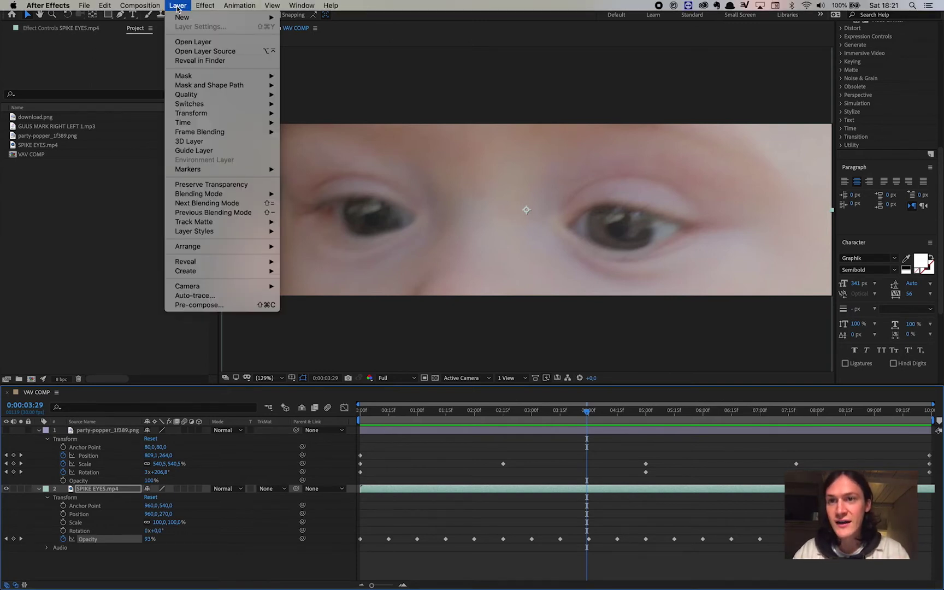
{"action": "mouse_move", "coordinate": [199, 18]}
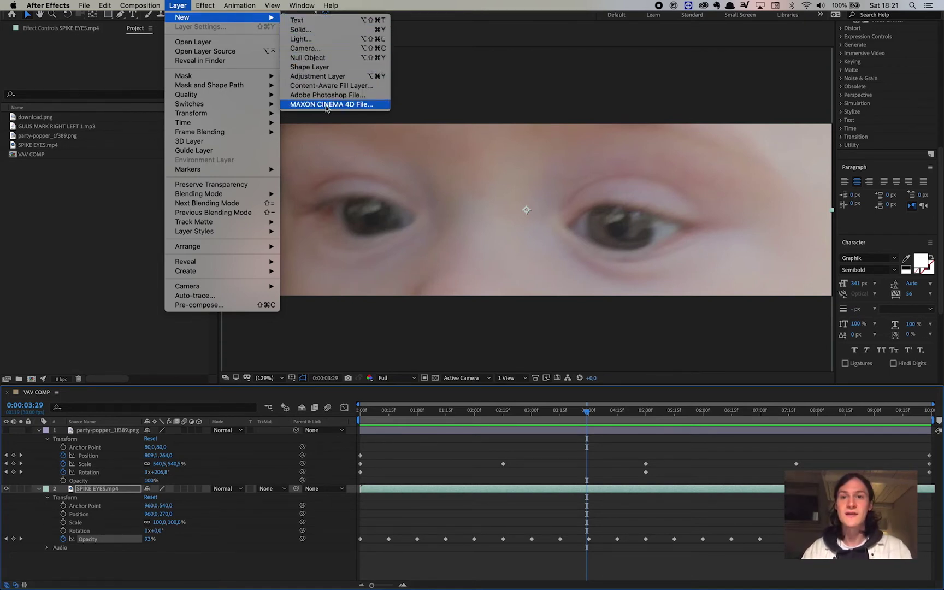
{"action": "left_click", "coordinate": [303, 33]}
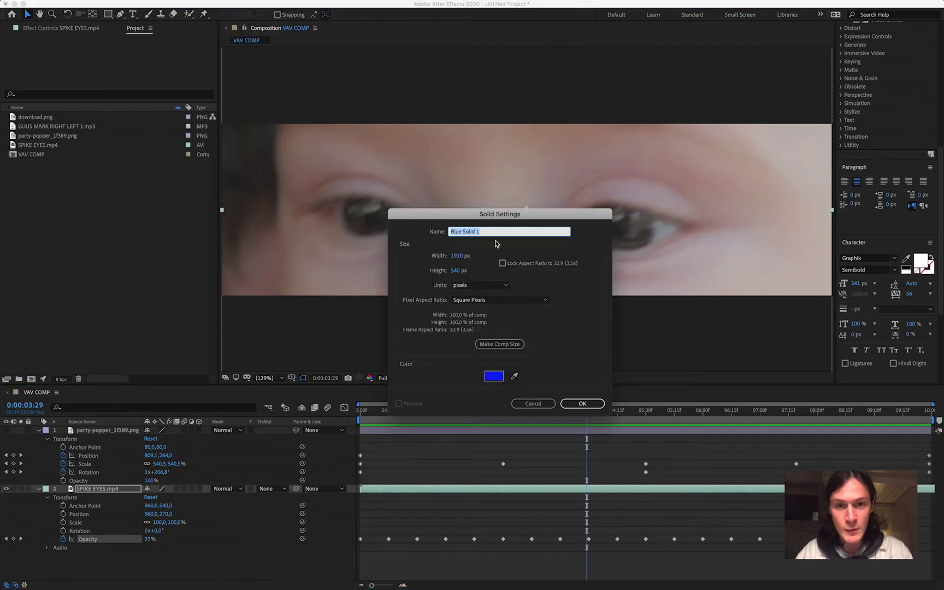
{"action": "left_click", "coordinate": [503, 232]}
{"action": "left_click_drag", "start_coordinate": [503, 232], "coordinate": [431, 233]}
{"action": "type", "text": "BLUE"}
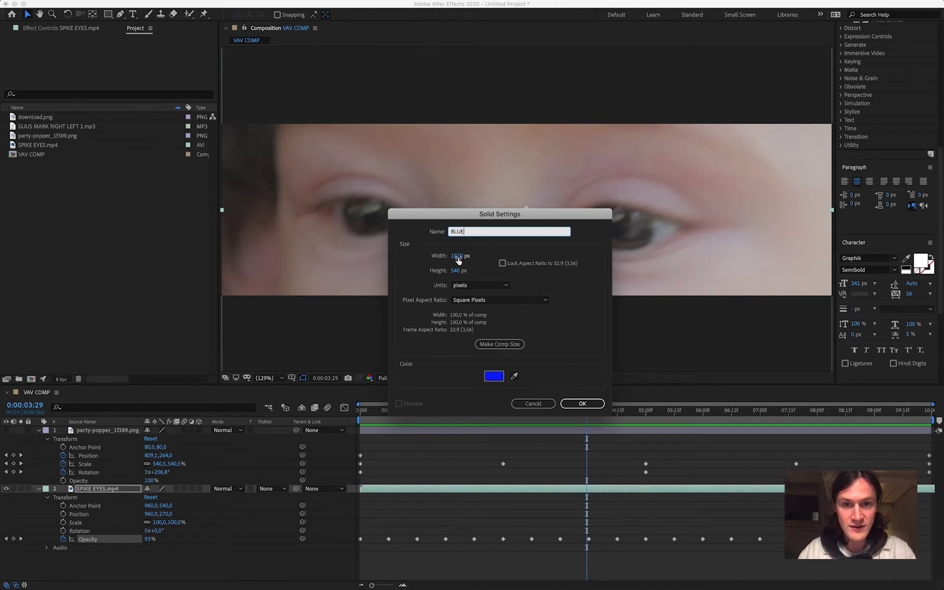
{"action": "left_click", "coordinate": [497, 378]}
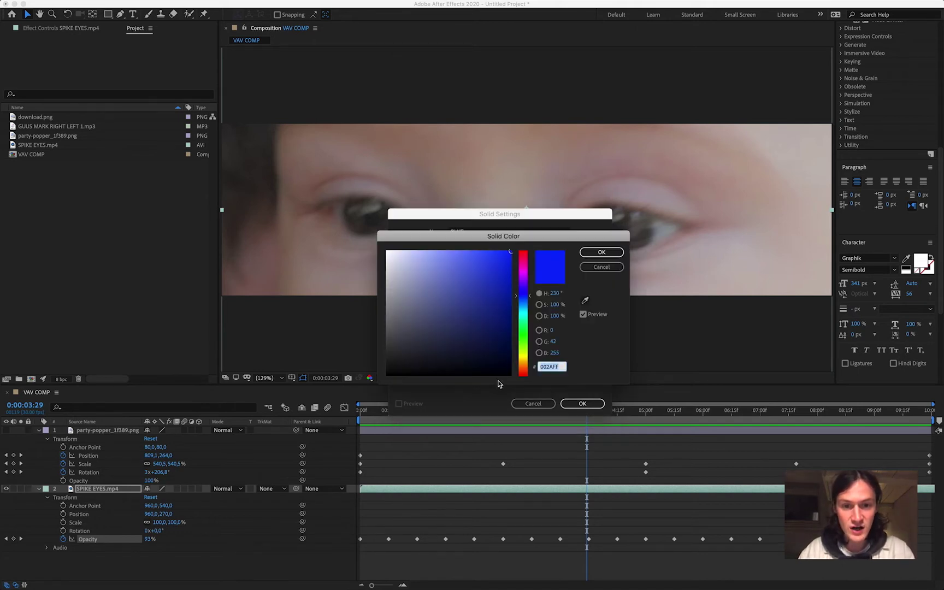
{"action": "left_click", "coordinate": [601, 269]}
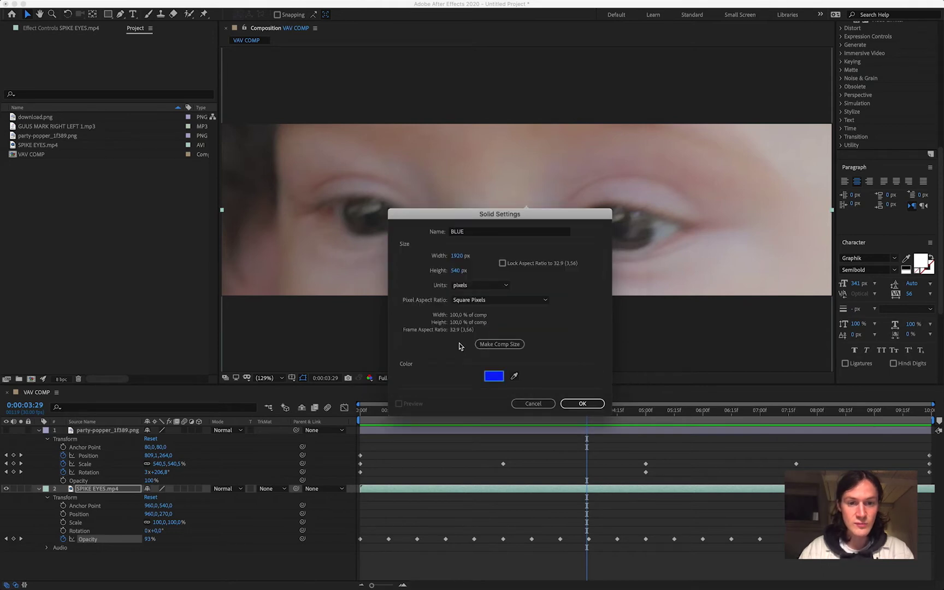
{"action": "left_click", "coordinate": [580, 404]}
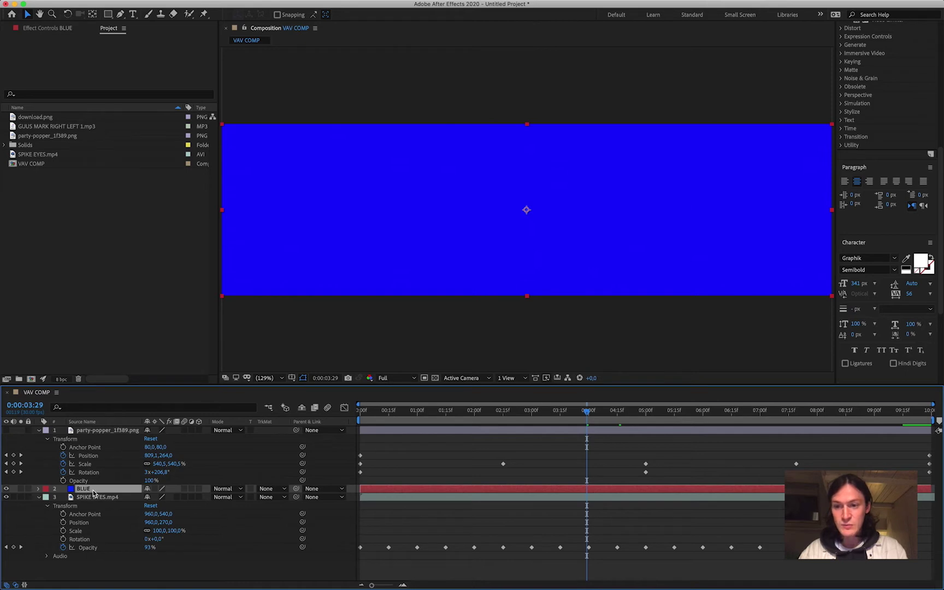
Try scaling the BLUE solid from its corner and moving it in the composition, undoing each change
{"action": "left_click_drag", "start_coordinate": [223, 125], "coordinate": [332, 155]}
{"action": "key", "text": "super+z"}
{"action": "left_click_drag", "start_coordinate": [507, 171], "coordinate": [527, 143]}
{"action": "key", "text": "super+z"}
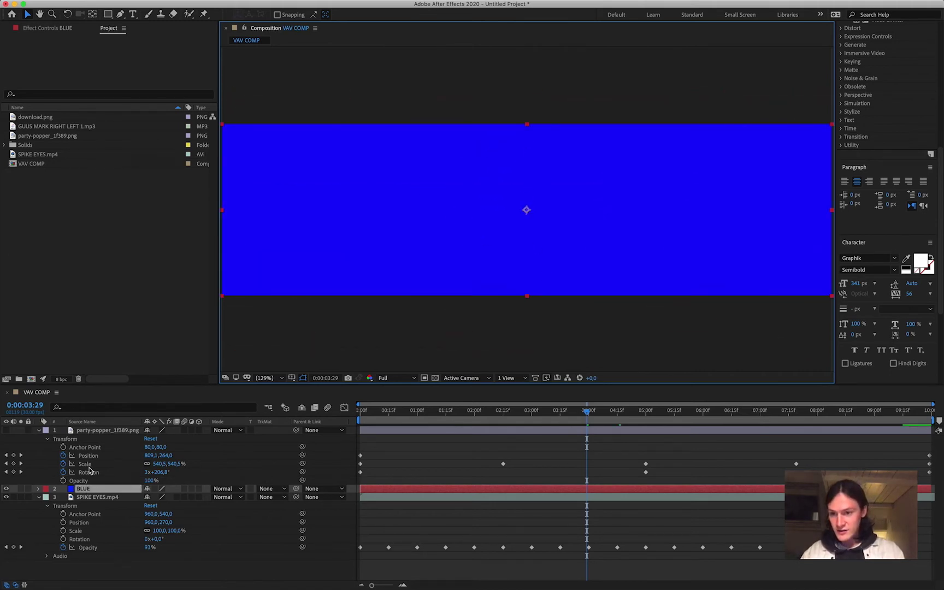
Collapse the party-popper and SPIKE EYES layer properties and move the BLUE solid beneath SPIKE EYES.mp4 in the layer stack
{"action": "left_click", "coordinate": [39, 430]}
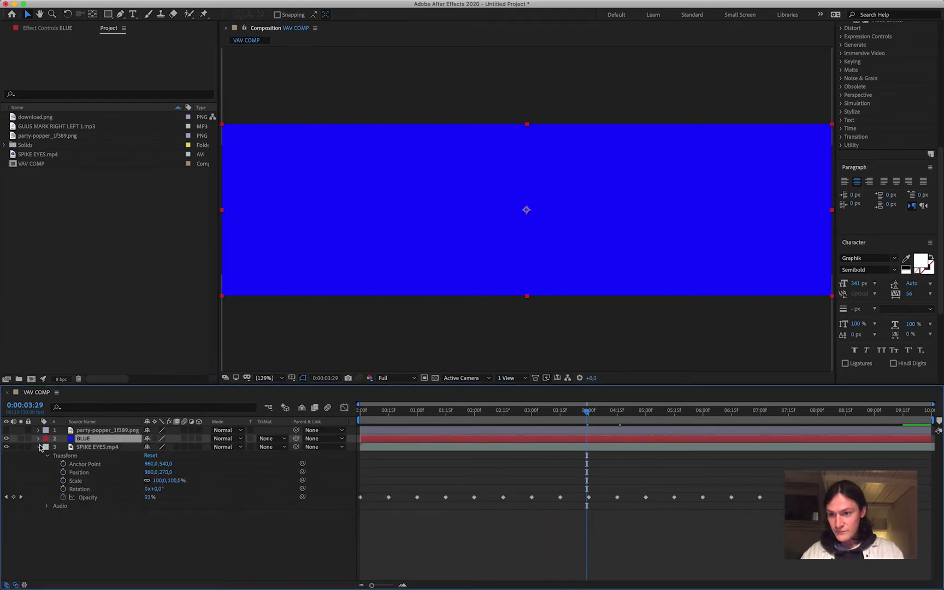
{"action": "left_click", "coordinate": [39, 447]}
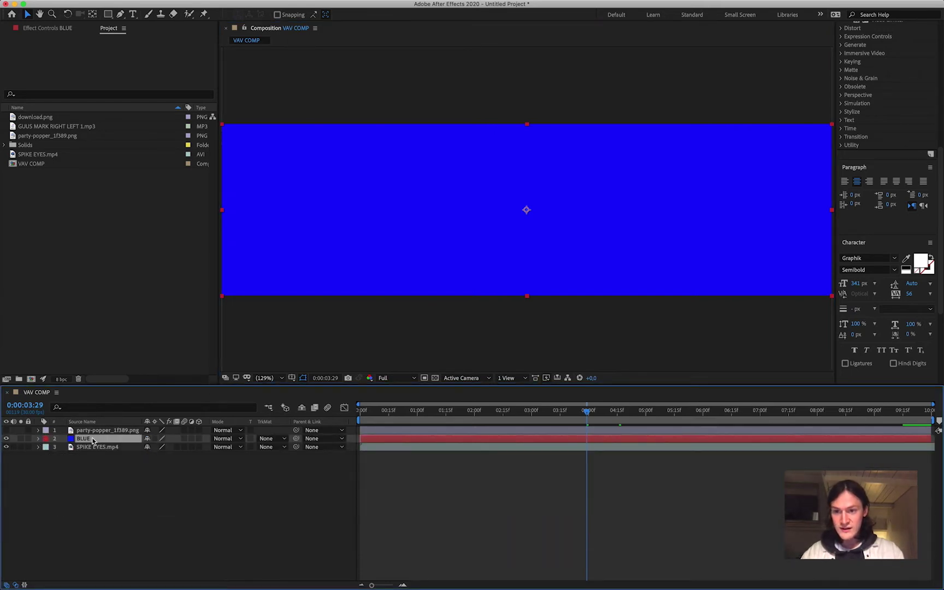
{"action": "left_click_drag", "start_coordinate": [369, 412], "coordinate": [331, 412]}
{"action": "left_click_drag", "start_coordinate": [83, 439], "coordinate": [86, 453]}
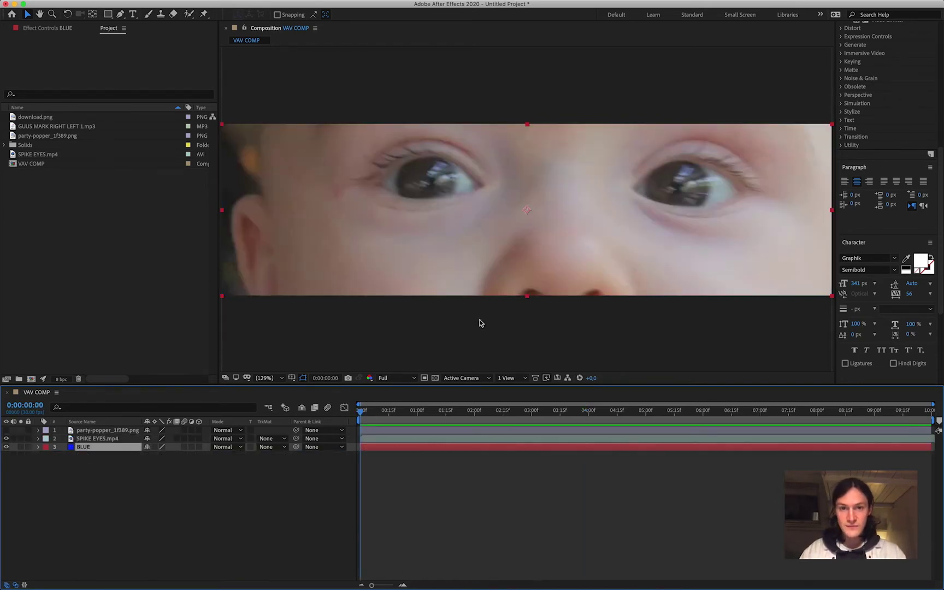
Deselect the BLUE layer and preview the SPIKE EYES fade over the blue background from the start
{"action": "mouse_move", "coordinate": [360, 413]}
{"action": "left_mouse_down"}
{"action": "mouse_move", "coordinate": [391, 419]}
{"action": "mouse_move", "coordinate": [361, 414]}
{"action": "left_mouse_up"}
{"action": "left_click", "coordinate": [381, 474]}
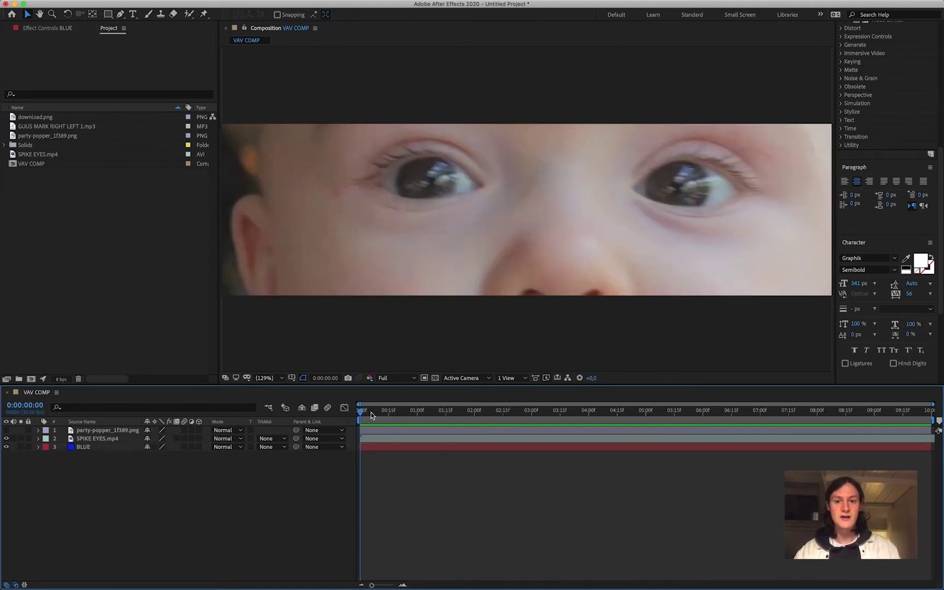
{"action": "key", "text": "space"}
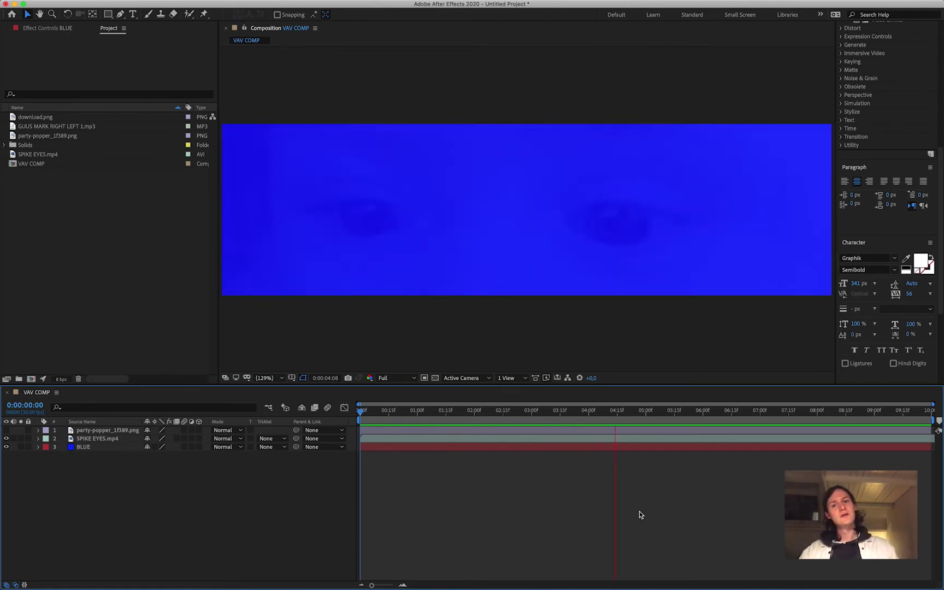
{"action": "key", "text": "v"}
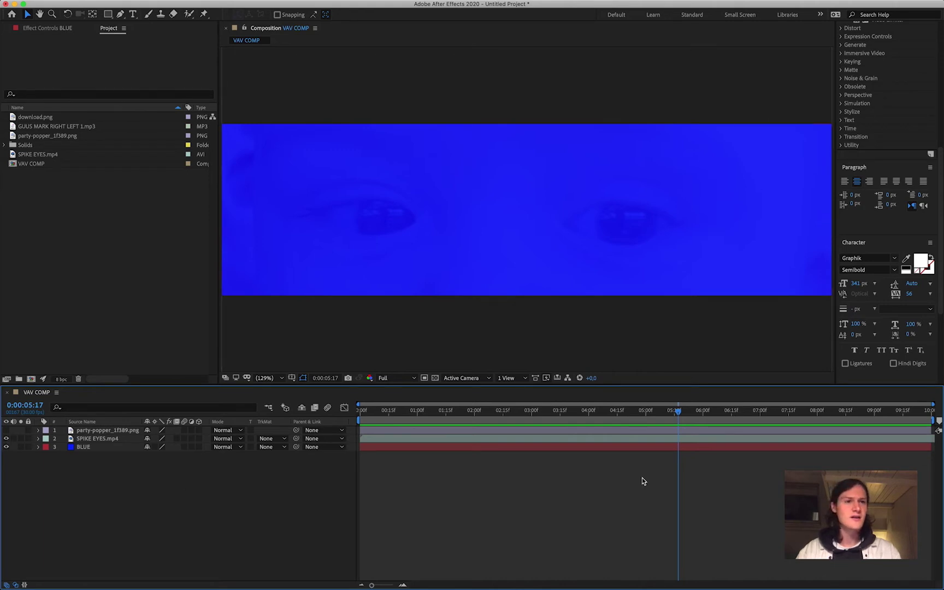
Collapse the Color Correction effects, hide SPIKE EYES.mp4 at 0:00:00:00 and select the BLUE solid
{"action": "left_click_drag", "start_coordinate": [940, 189], "coordinate": [938, 66]}
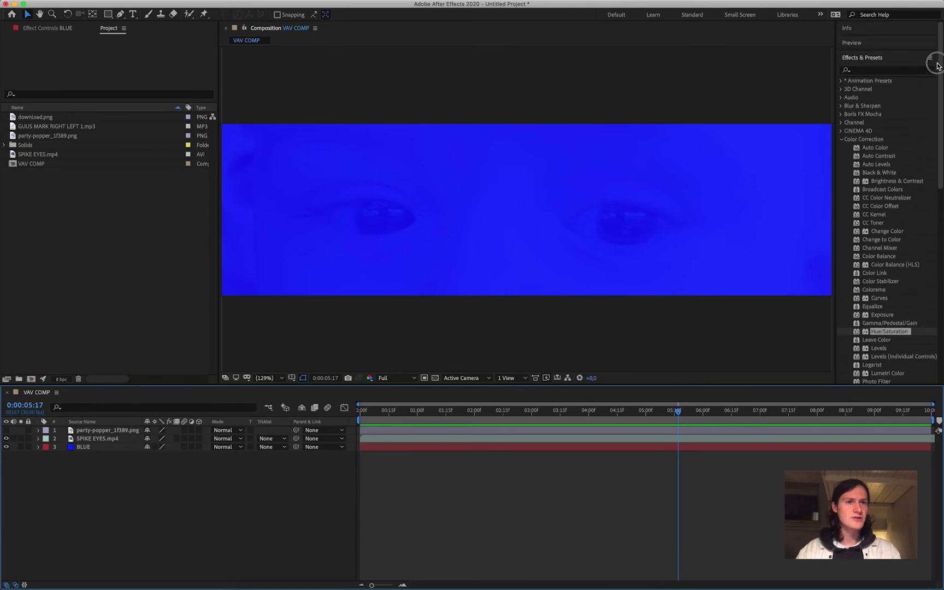
{"action": "left_click", "coordinate": [841, 140]}
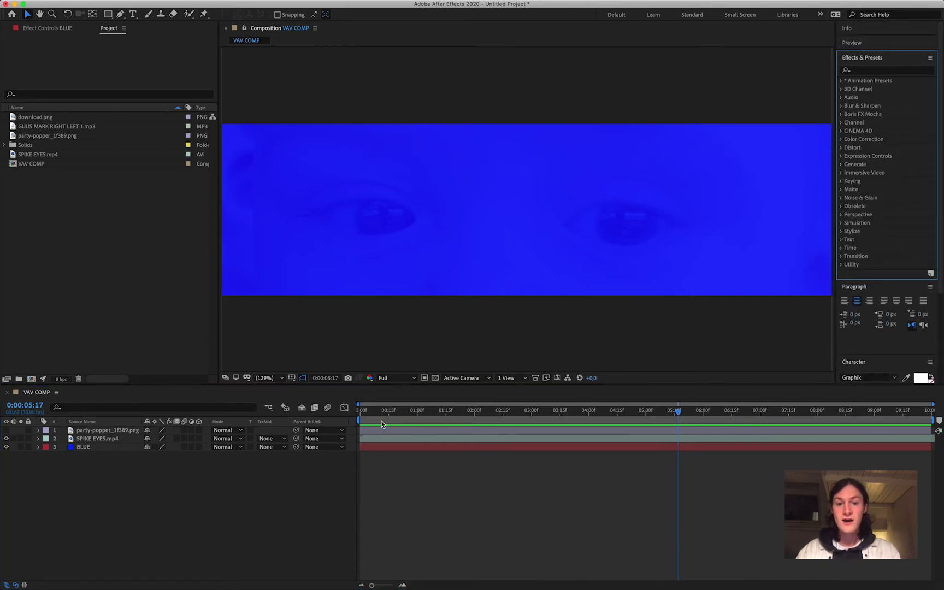
{"action": "left_click_drag", "start_coordinate": [401, 411], "coordinate": [326, 419]}
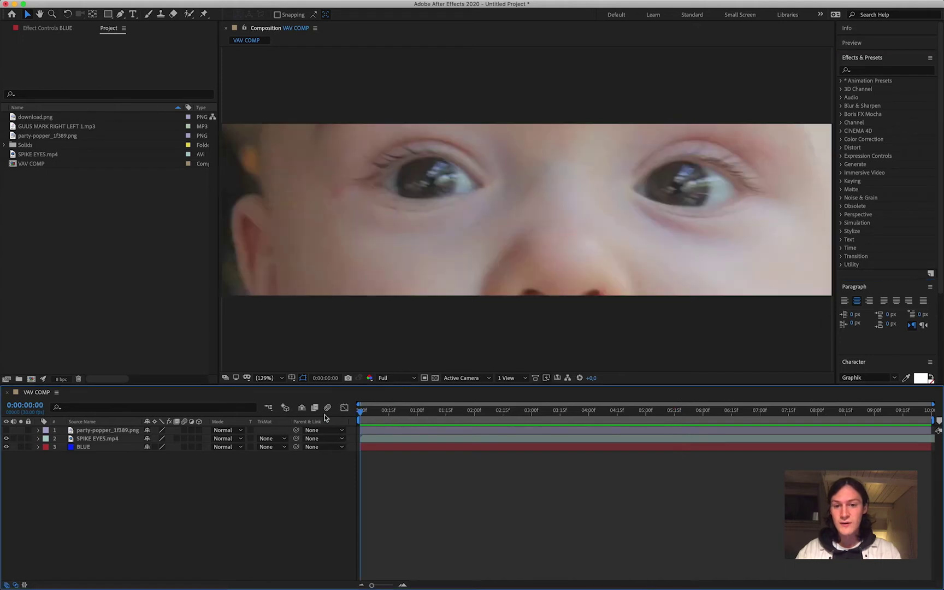
{"action": "left_click", "coordinate": [6, 440]}
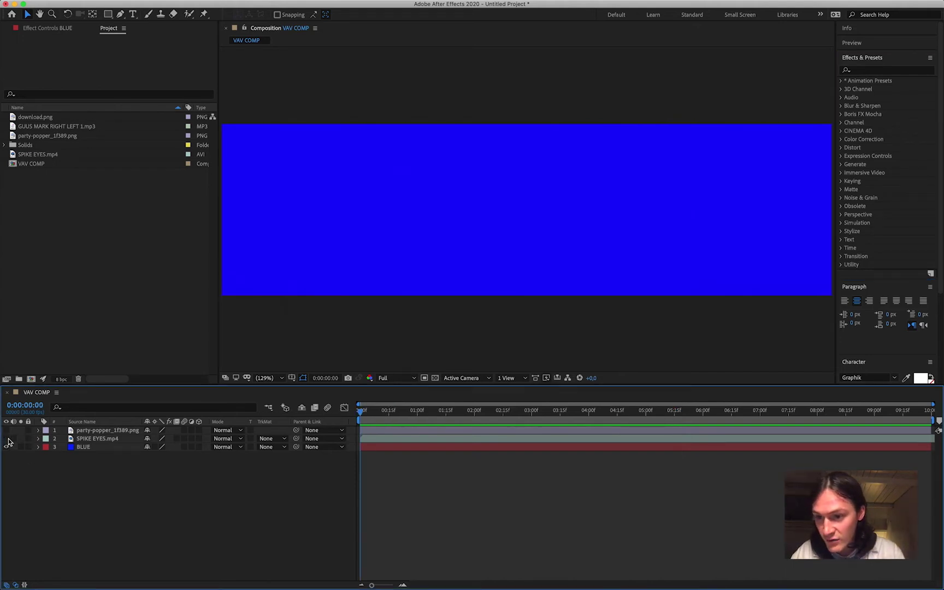
{"action": "left_click", "coordinate": [85, 441]}
{"action": "left_click", "coordinate": [88, 448]}
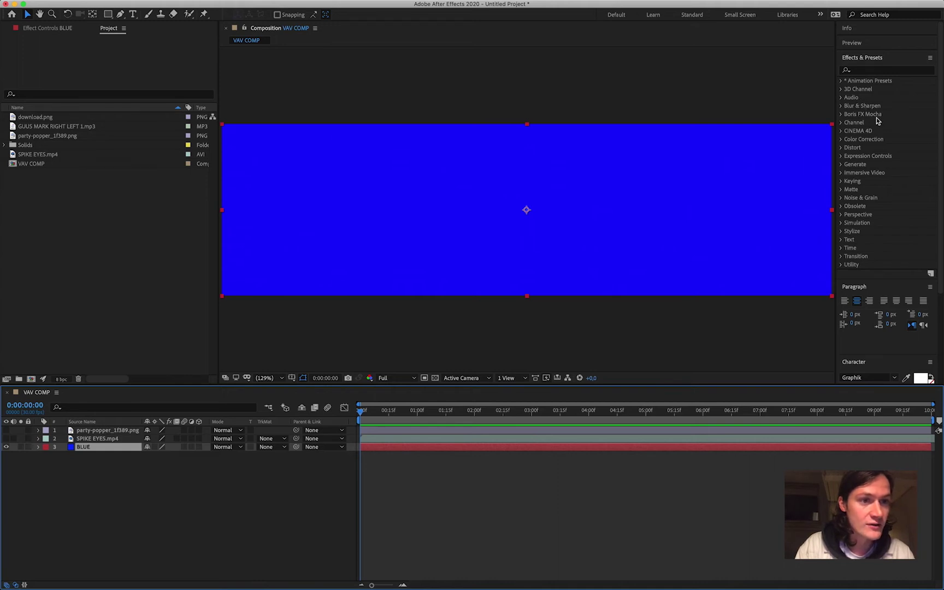
Browse the Blur & Sharpen, Color Correction and Distort effect categories
{"action": "left_click", "coordinate": [860, 107]}
{"action": "left_click", "coordinate": [841, 106]}
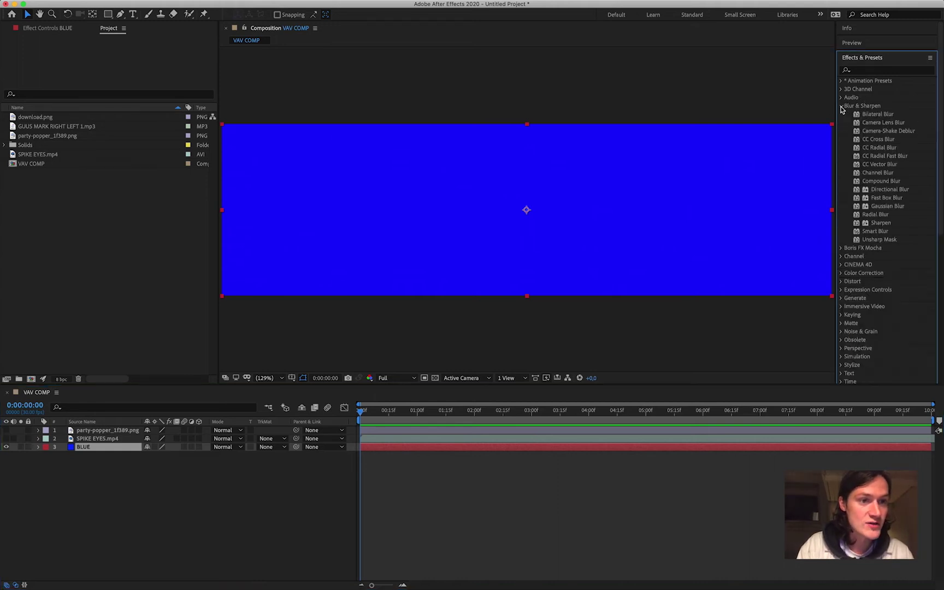
{"action": "left_click", "coordinate": [841, 106]}
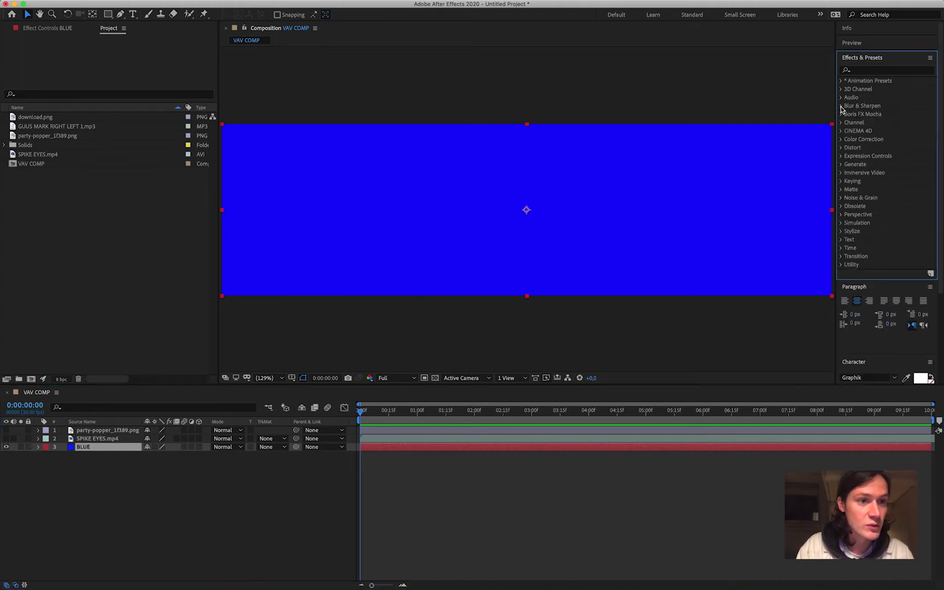
{"action": "left_click", "coordinate": [842, 139]}
{"action": "left_click", "coordinate": [843, 139]}
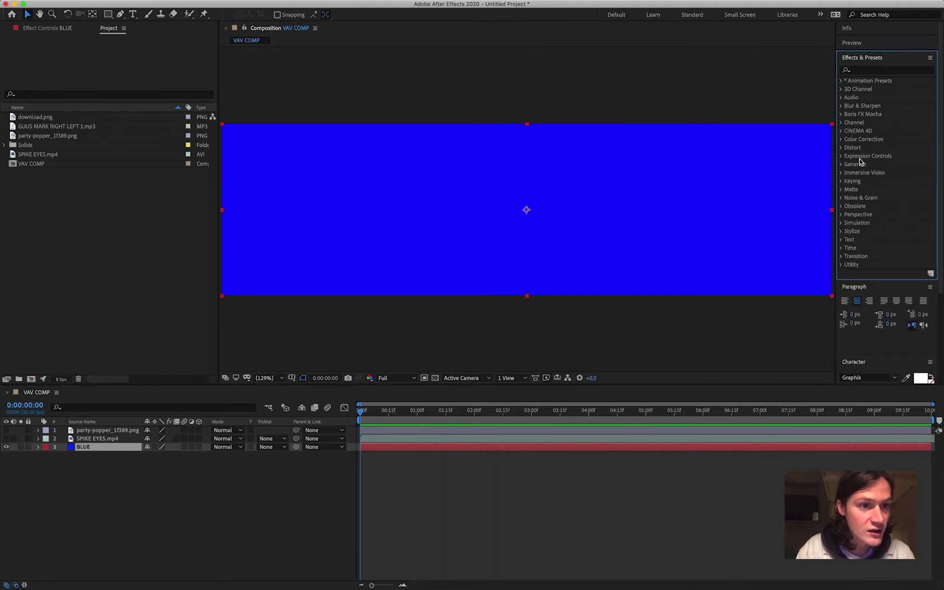
{"action": "left_click", "coordinate": [842, 148]}
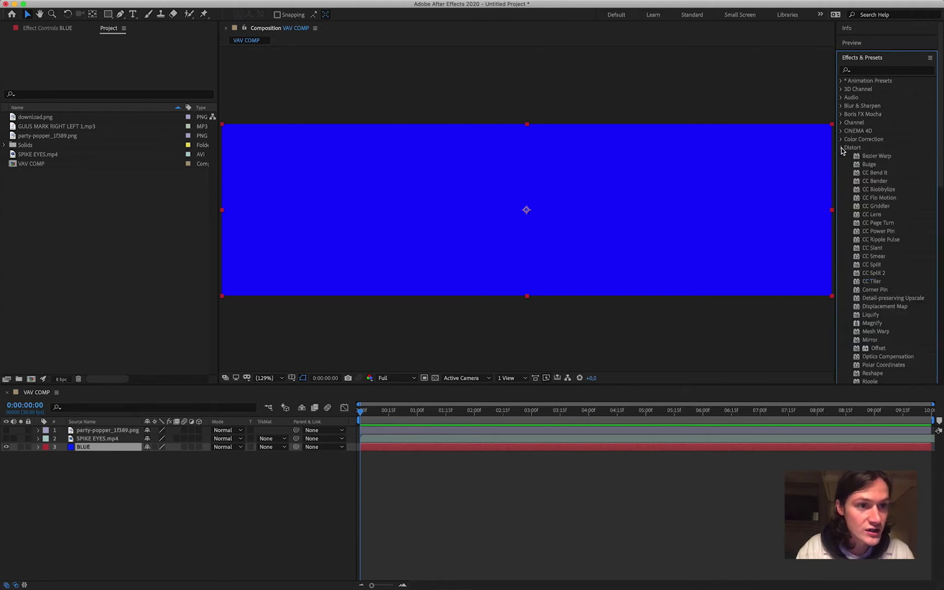
{"action": "left_click", "coordinate": [842, 148]}
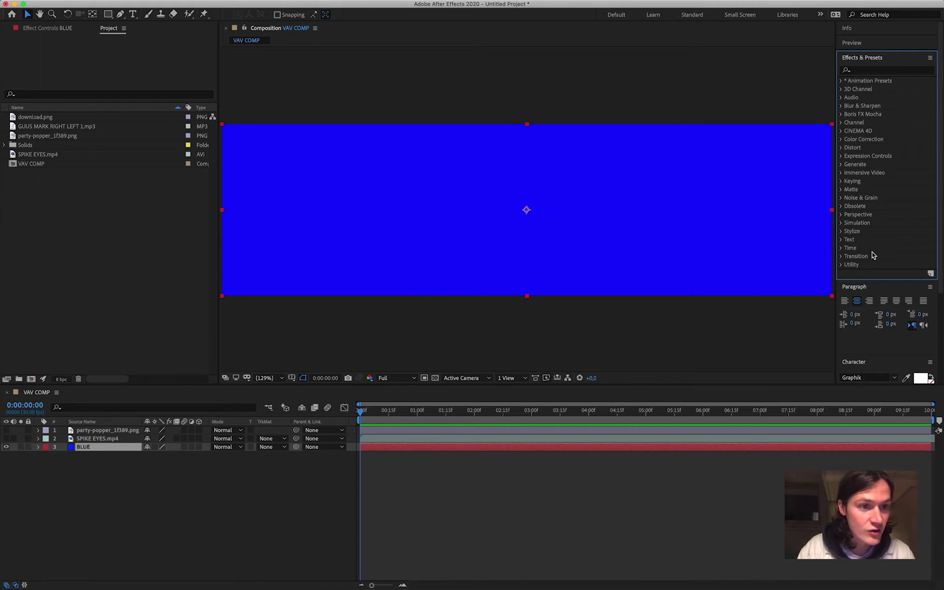
Apply the Hue/Saturation effect from Color Correction to the BLUE solid and return to the project's file list
{"action": "left_click", "coordinate": [842, 140]}
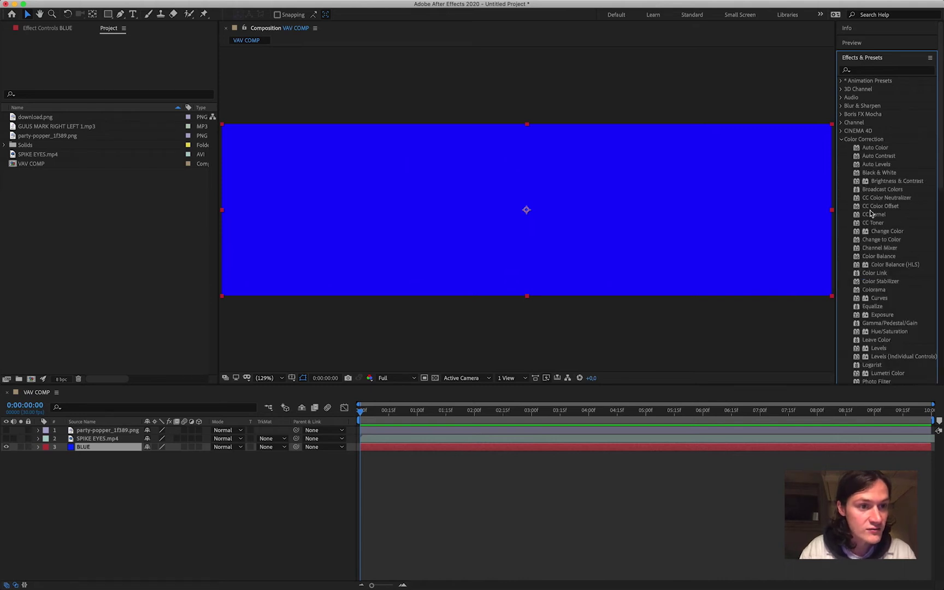
{"action": "left_click", "coordinate": [886, 332]}
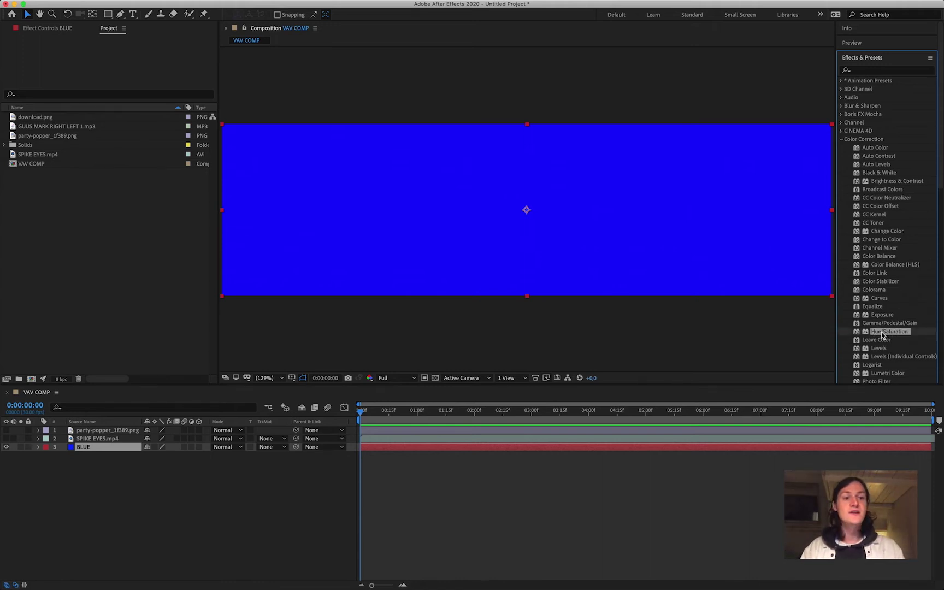
{"action": "left_click_drag", "start_coordinate": [883, 334], "coordinate": [427, 449]}
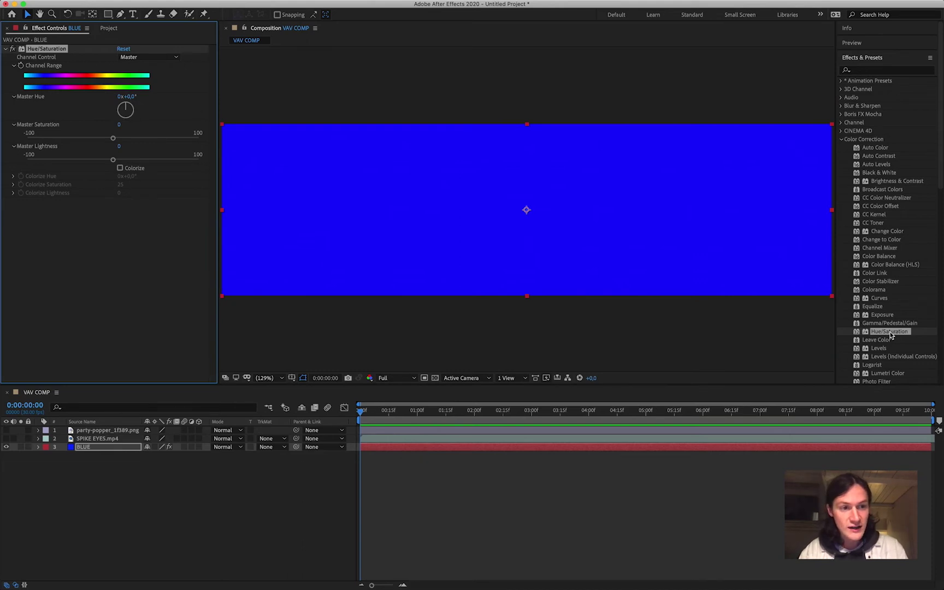
{"action": "left_click", "coordinate": [690, 449]}
{"action": "left_click", "coordinate": [879, 335]}
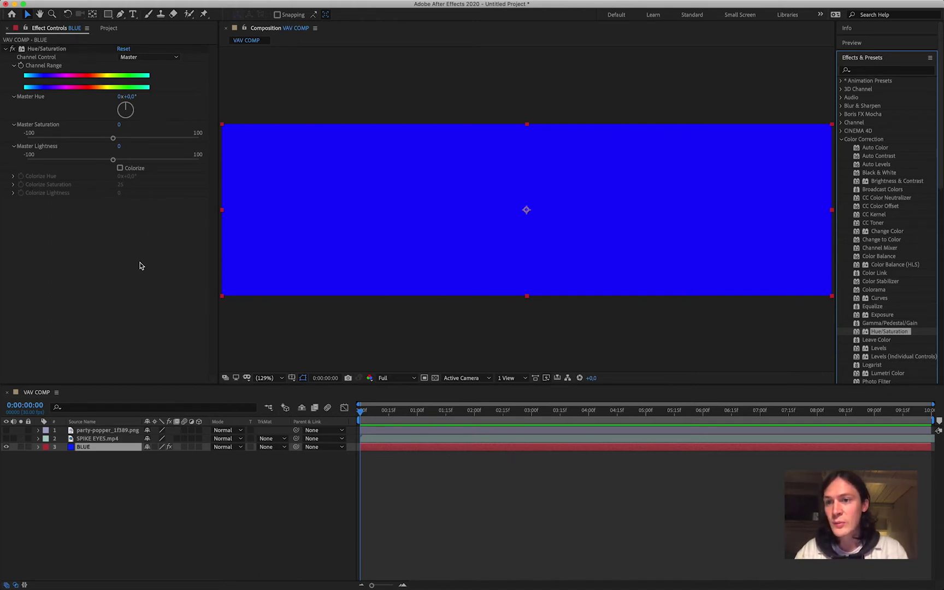
{"action": "left_click", "coordinate": [104, 29]}
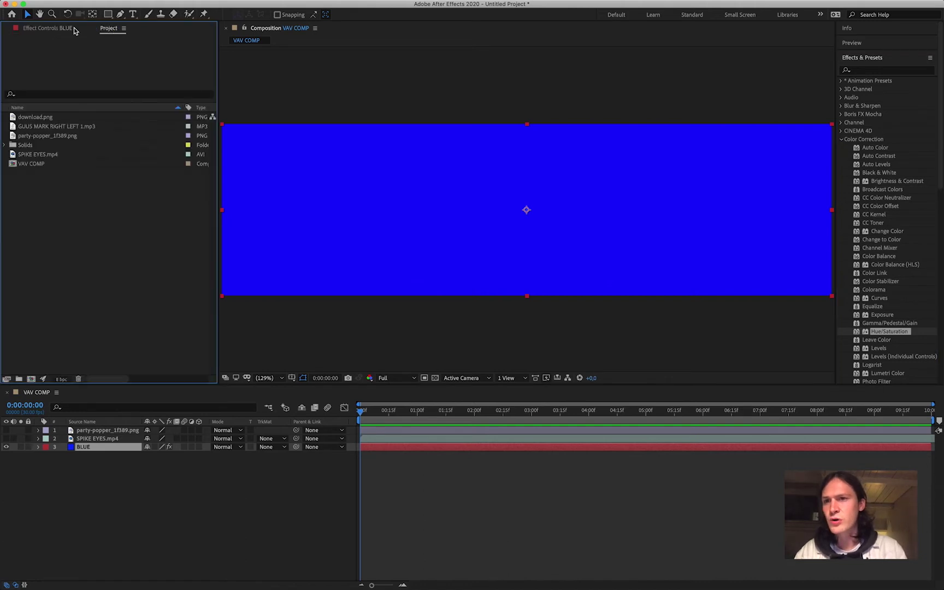
Place the project's file list ahead of the effect settings and expand BLUE's Hue/Saturation properties in the timeline
{"action": "left_click_drag", "start_coordinate": [104, 29], "coordinate": [30, 28]}
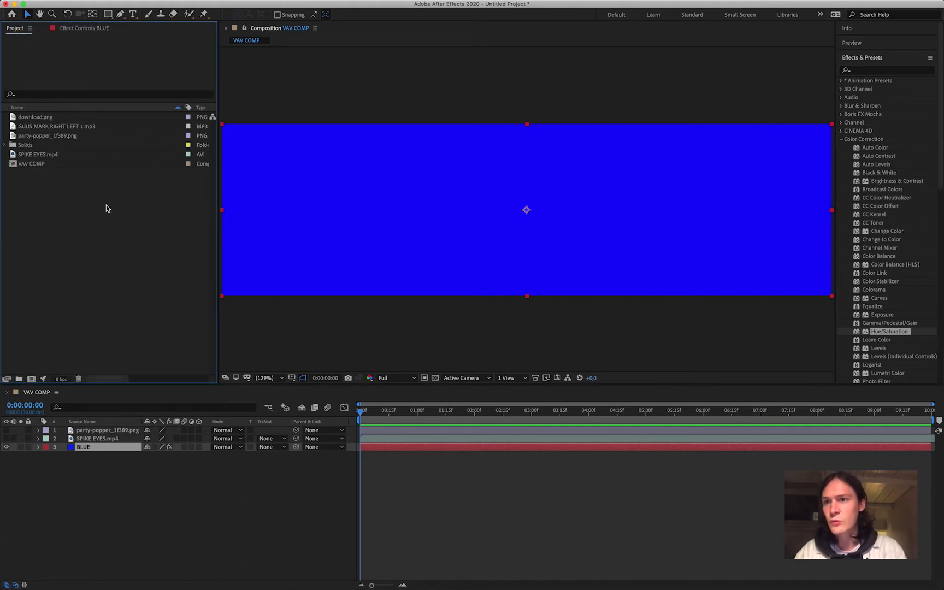
{"action": "left_click", "coordinate": [69, 30]}
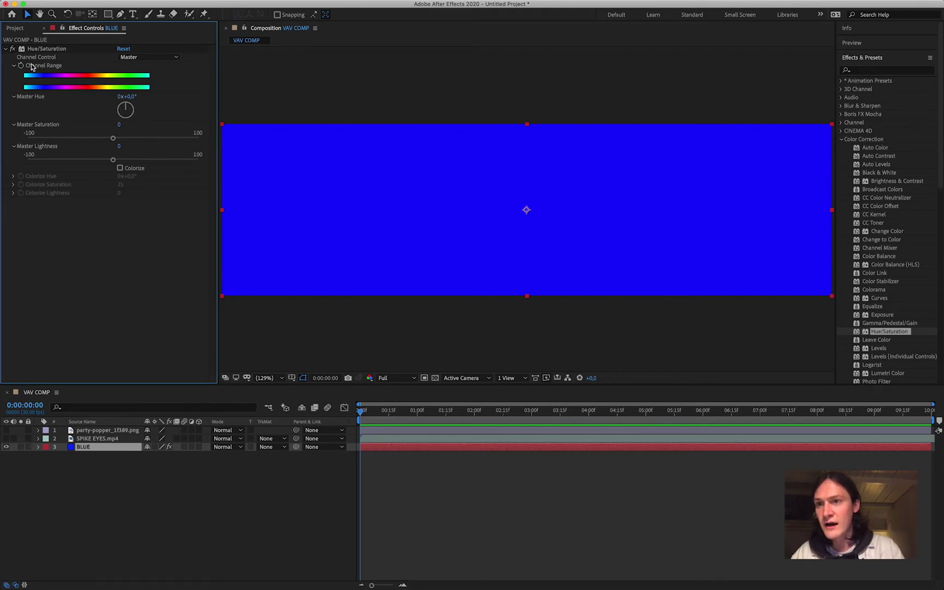
{"action": "left_click", "coordinate": [38, 448]}
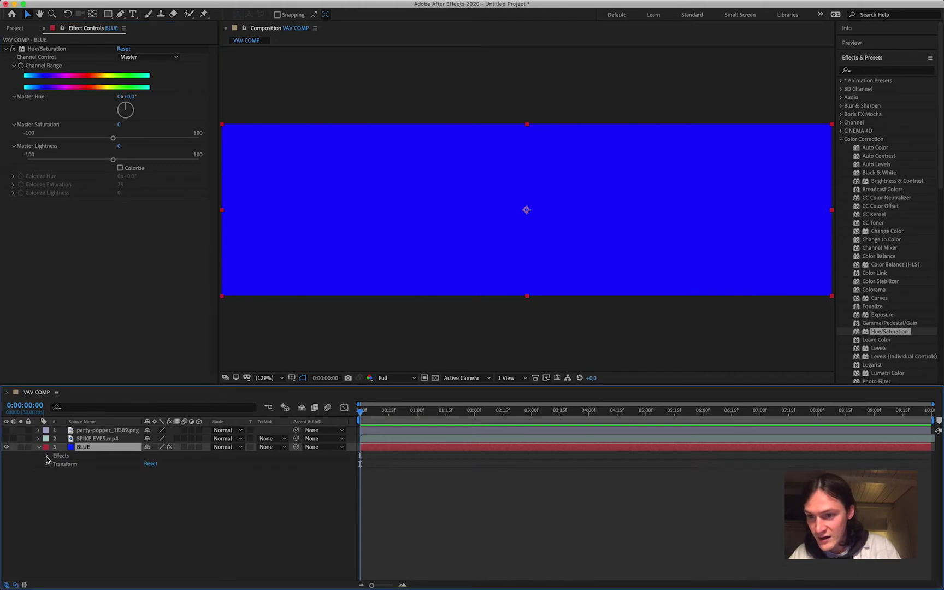
{"action": "left_click", "coordinate": [47, 456]}
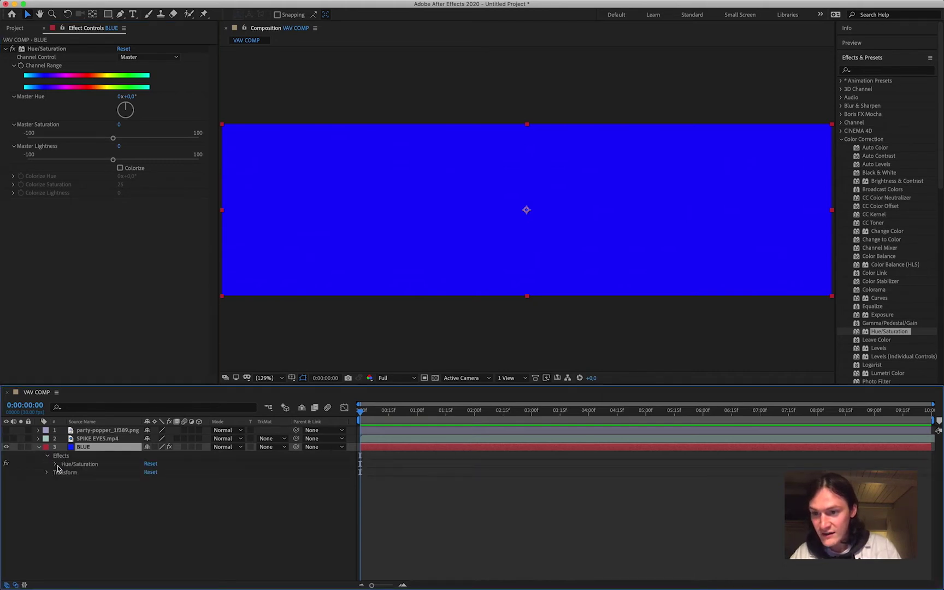
{"action": "left_click", "coordinate": [55, 465]}
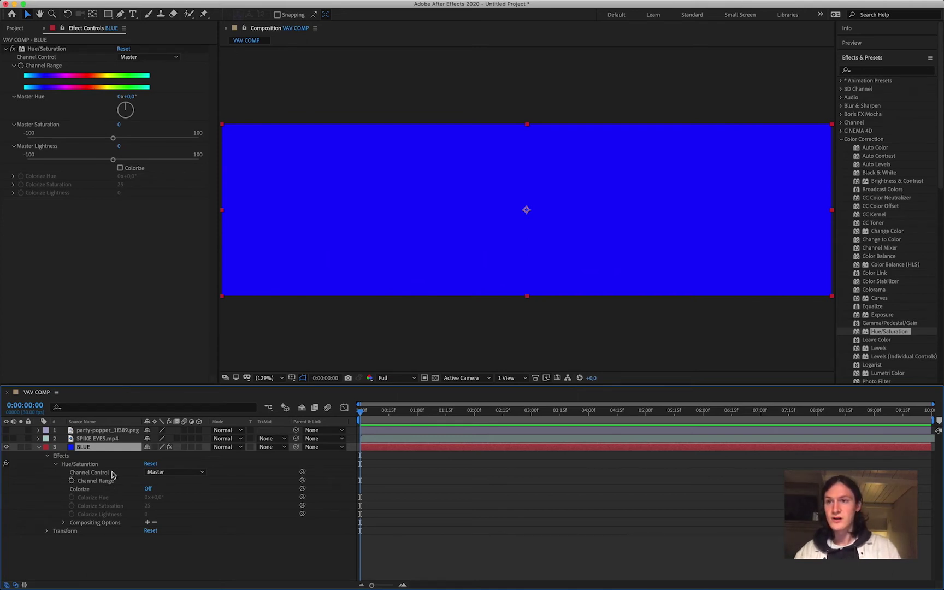
Enable Channel Range keyframing for BLUE's Hue/Saturation effect at 0:00:00:00
{"action": "left_click", "coordinate": [43, 66]}
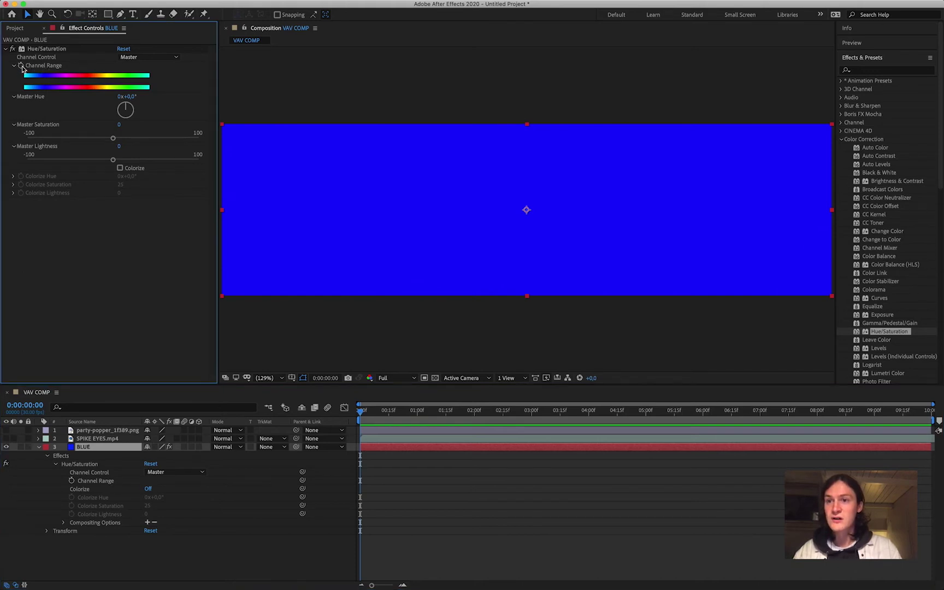
{"action": "left_click", "coordinate": [21, 66]}
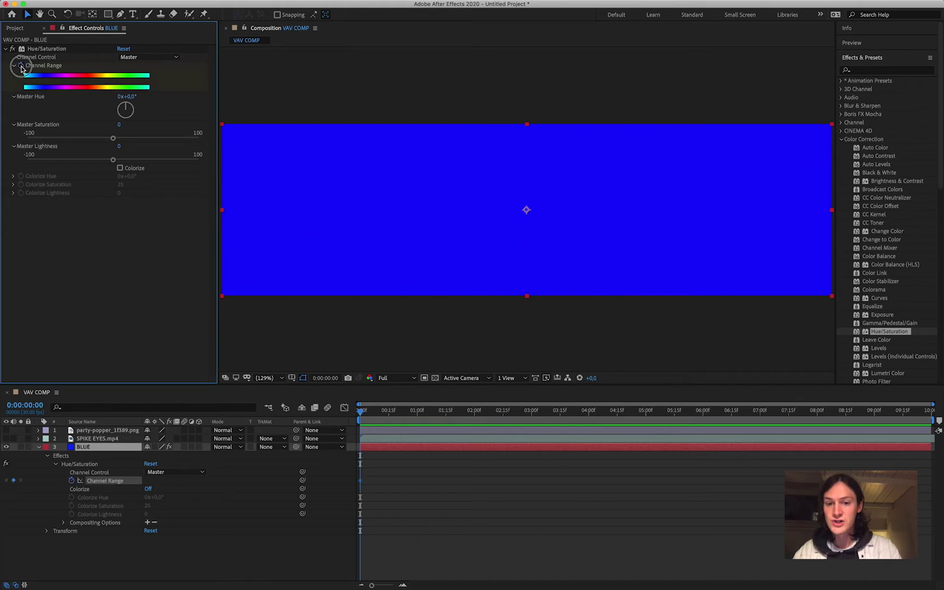
{"action": "left_click", "coordinate": [376, 480]}
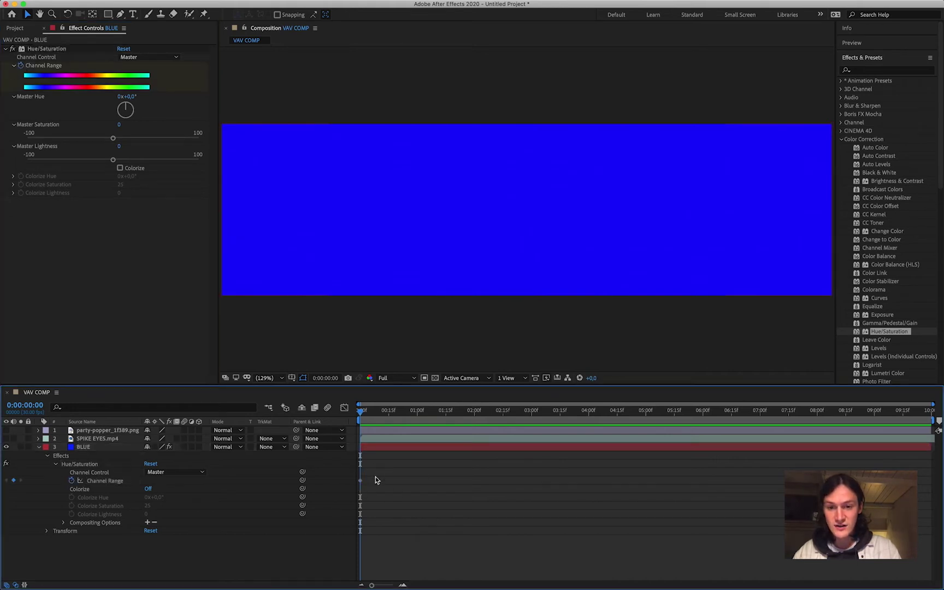
{"action": "left_click_drag", "start_coordinate": [368, 418], "coordinate": [348, 415]}
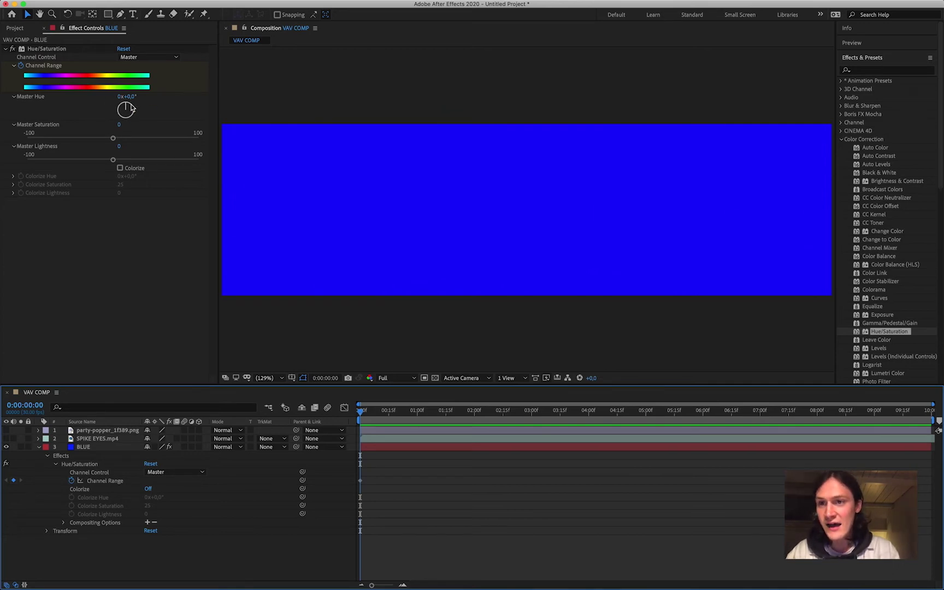
{"action": "mouse_move", "coordinate": [127, 108]}
{"action": "left_mouse_down"}
{"action": "mouse_move", "coordinate": [137, 126]}
{"action": "mouse_move", "coordinate": [112, 130]}
{"action": "mouse_move", "coordinate": [107, 99]}
{"action": "mouse_move", "coordinate": [129, 98]}
{"action": "mouse_move", "coordinate": [121, 118]}
{"action": "mouse_move", "coordinate": [138, 117]}
{"action": "mouse_move", "coordinate": [126, 105]}
{"action": "mouse_move", "coordinate": [133, 97]}
{"action": "mouse_move", "coordinate": [120, 132]}
{"action": "mouse_move", "coordinate": [104, 93]}
{"action": "mouse_move", "coordinate": [129, 110]}
{"action": "mouse_move", "coordinate": [110, 91]}
{"action": "mouse_move", "coordinate": [134, 77]}
{"action": "mouse_move", "coordinate": [133, 99]}
{"action": "mouse_move", "coordinate": [125, 95]}
{"action": "left_mouse_up"}
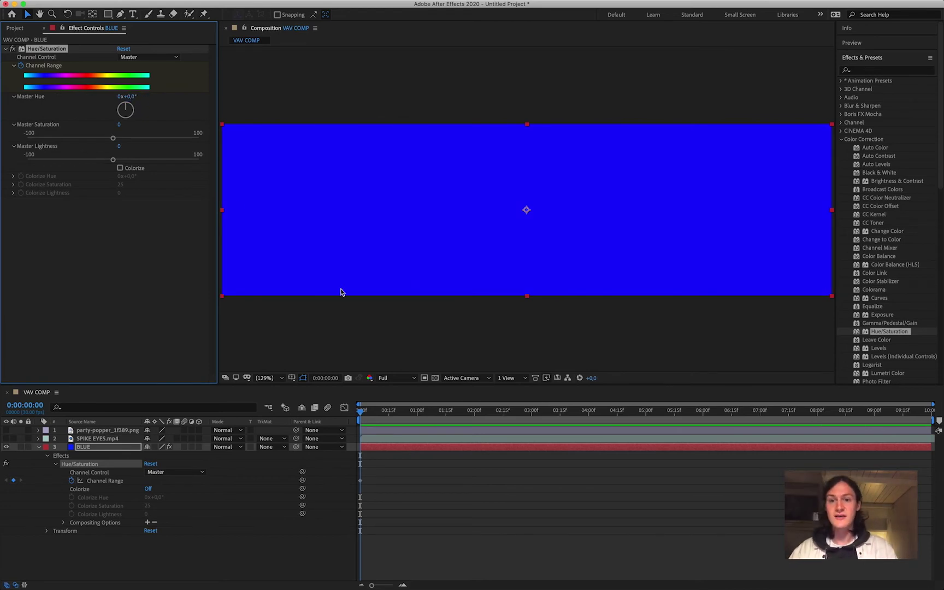
Set BLUE's Master Hue to 1x+0,0° at 0:00:09:29 and preview the colour change from the start
{"action": "left_click_drag", "start_coordinate": [363, 415], "coordinate": [939, 420]}
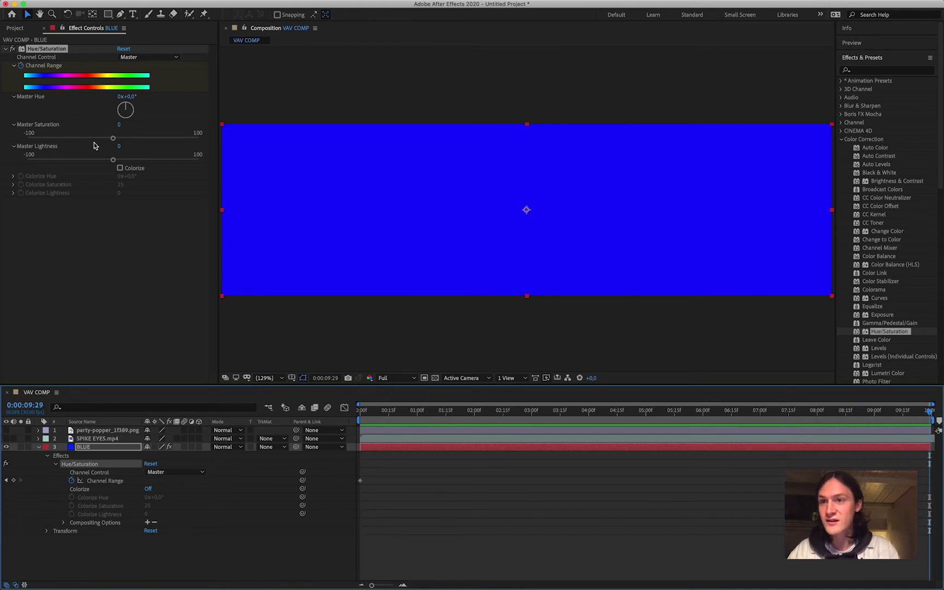
{"action": "left_click_drag", "start_coordinate": [130, 97], "coordinate": [324, 113]}
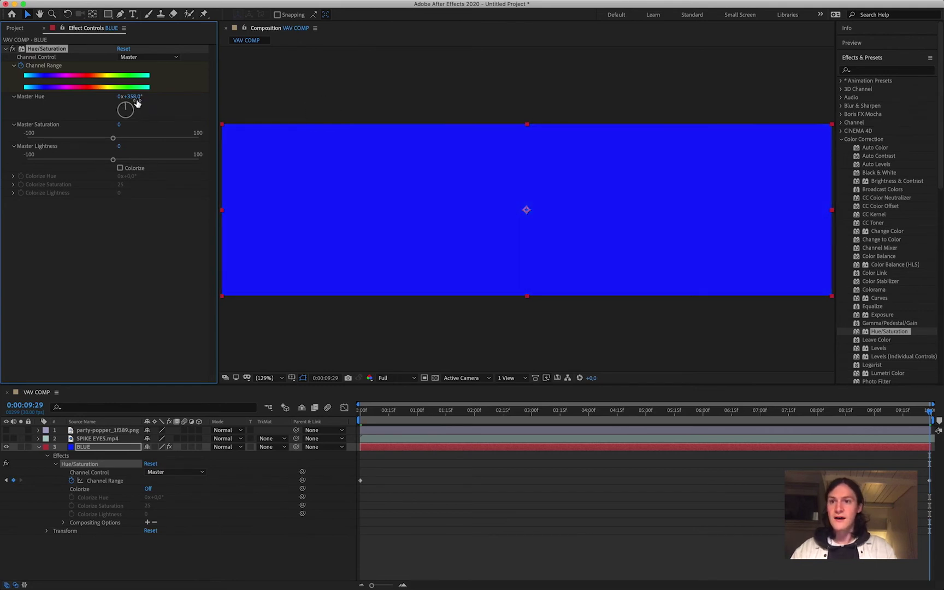
{"action": "left_click", "coordinate": [240, 121]}
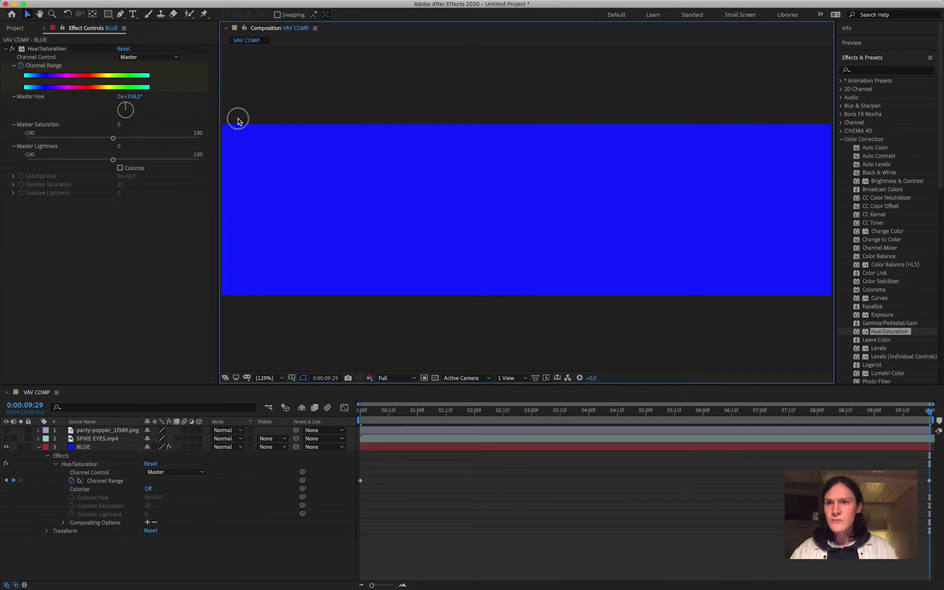
{"action": "left_click_drag", "start_coordinate": [129, 97], "coordinate": [134, 97]}
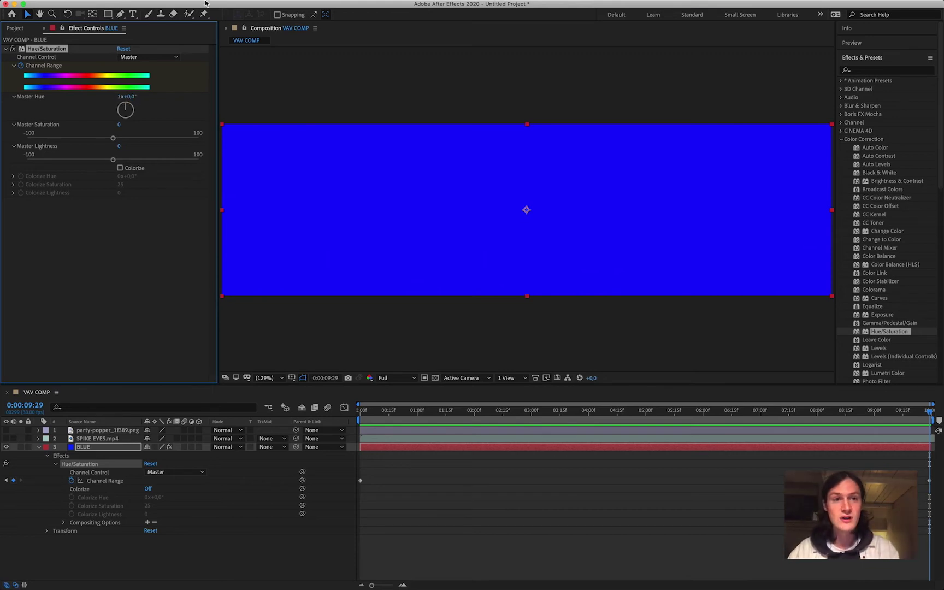
{"action": "left_click", "coordinate": [362, 412]}
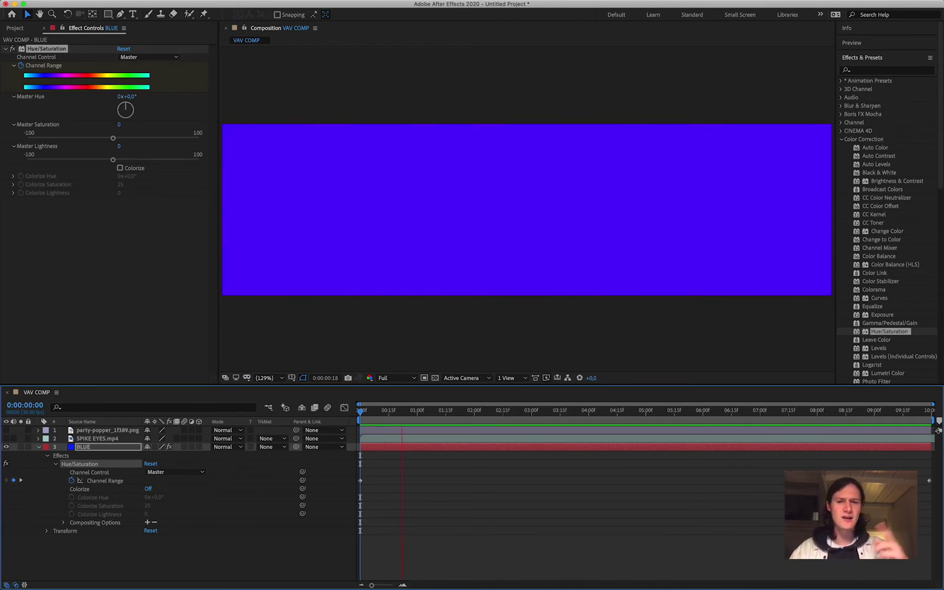
{"action": "key", "text": "space"}
Move the second Channel Range keyframe to about 4 seconds and preview the faster colour cycle from the start
{"action": "left_click", "coordinate": [930, 481]}
{"action": "left_click_drag", "start_coordinate": [930, 481], "coordinate": [588, 502]}
{"action": "left_click_drag", "start_coordinate": [383, 412], "coordinate": [348, 414]}
{"action": "key", "text": "space"}
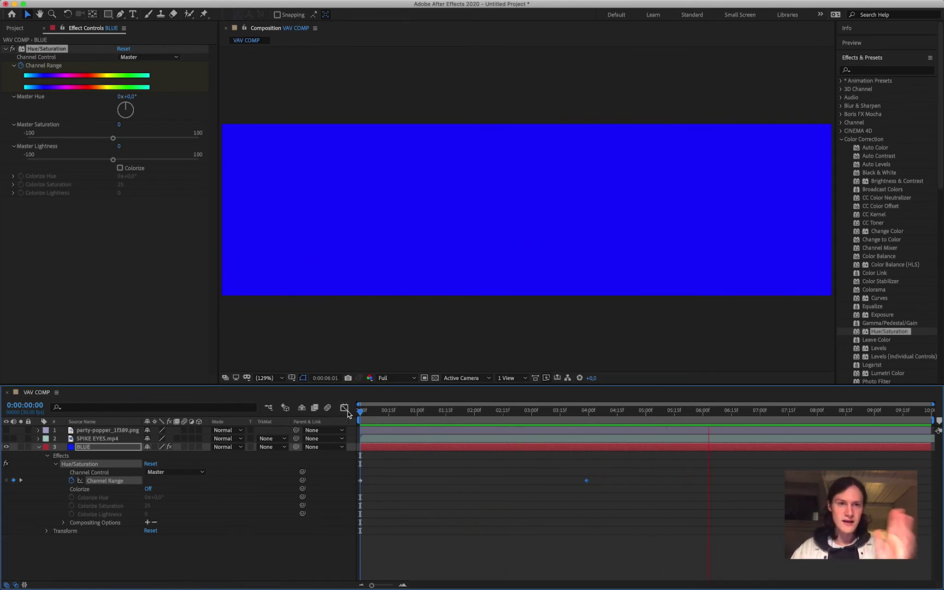
{"action": "key", "text": "space"}
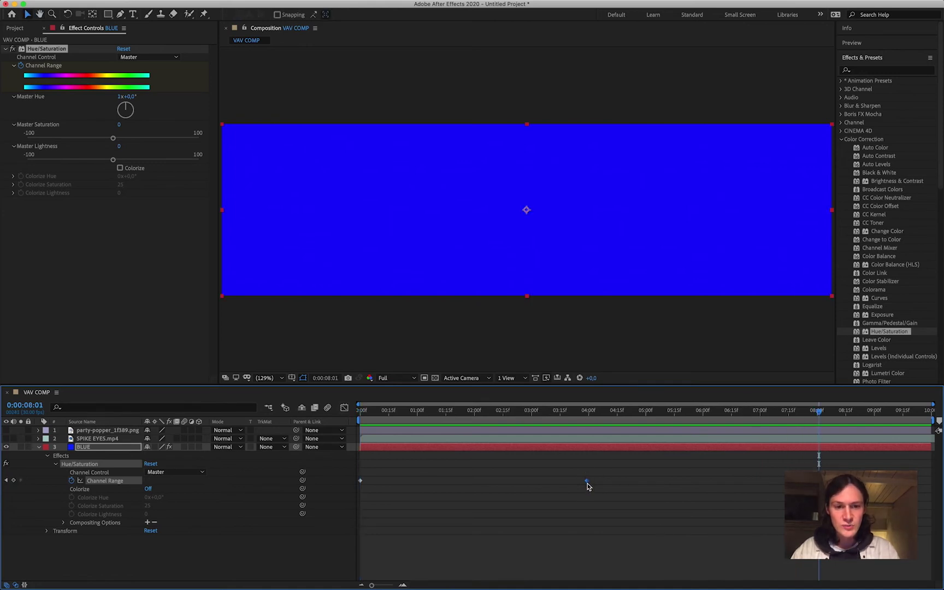
Move the second Channel Range keyframe to about frame 15 and preview the very fast colour cycle from the start
{"action": "left_click_drag", "start_coordinate": [587, 483], "coordinate": [390, 484]}
{"action": "left_click_drag", "start_coordinate": [365, 413], "coordinate": [333, 414]}
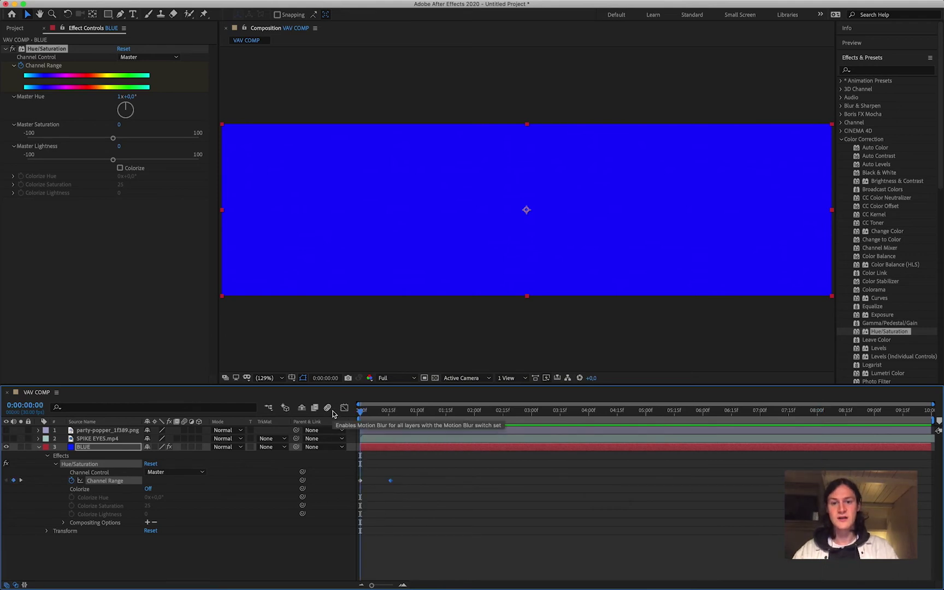
{"action": "key", "text": "space"}
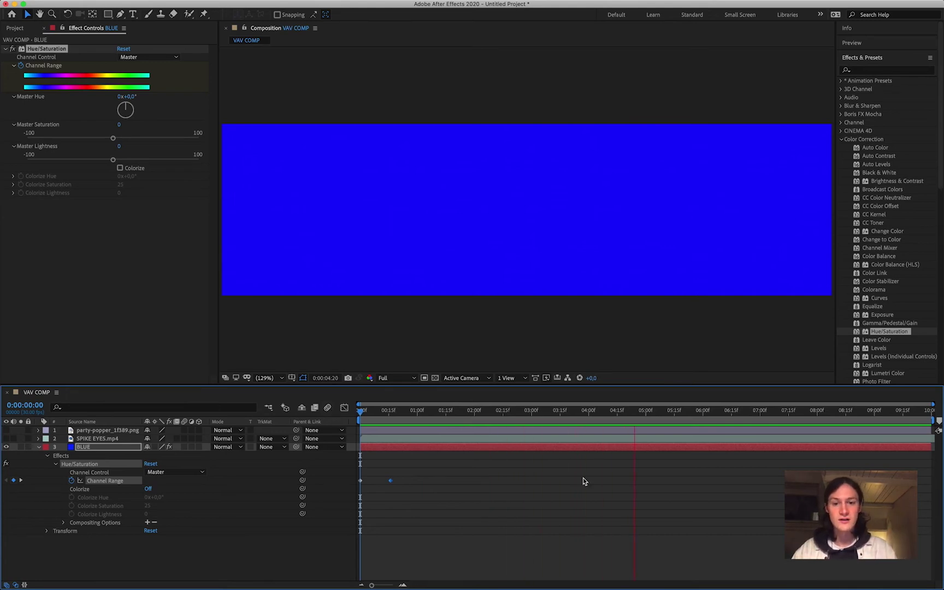
{"action": "key", "text": "space"}
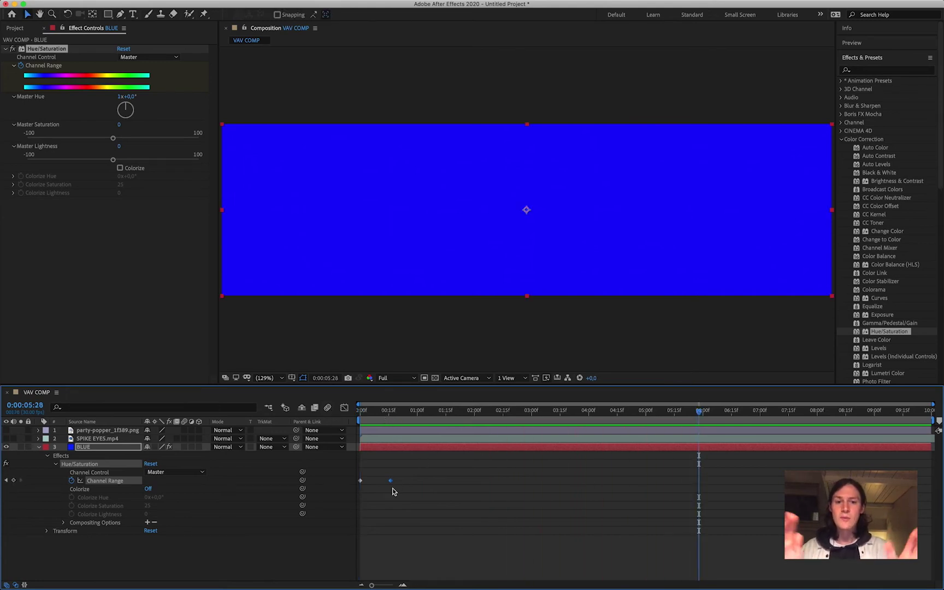
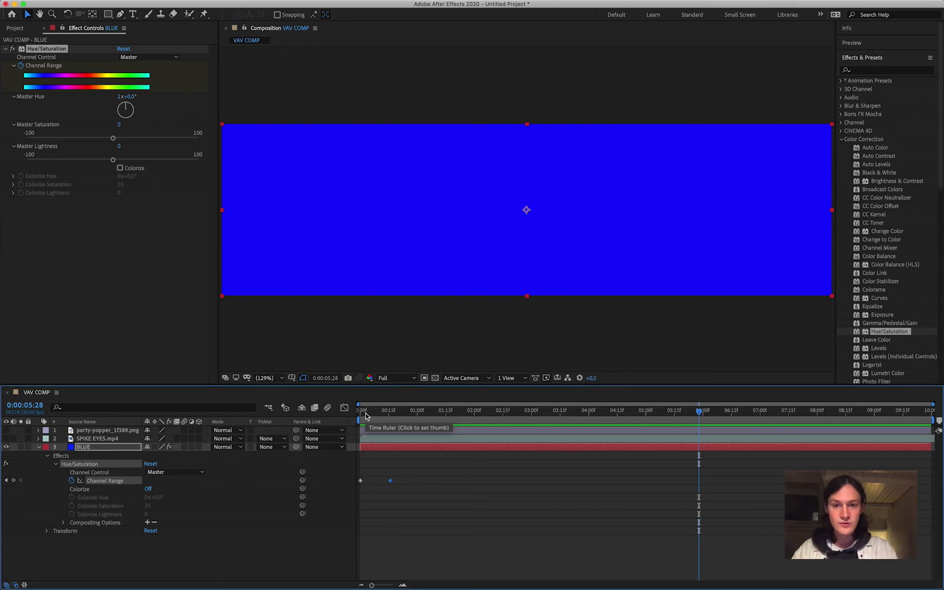
Move the second Channel Range keyframe back to the end of the composition and preview the slow colour cycle from the start
{"action": "left_click_drag", "start_coordinate": [391, 481], "coordinate": [929, 481]}
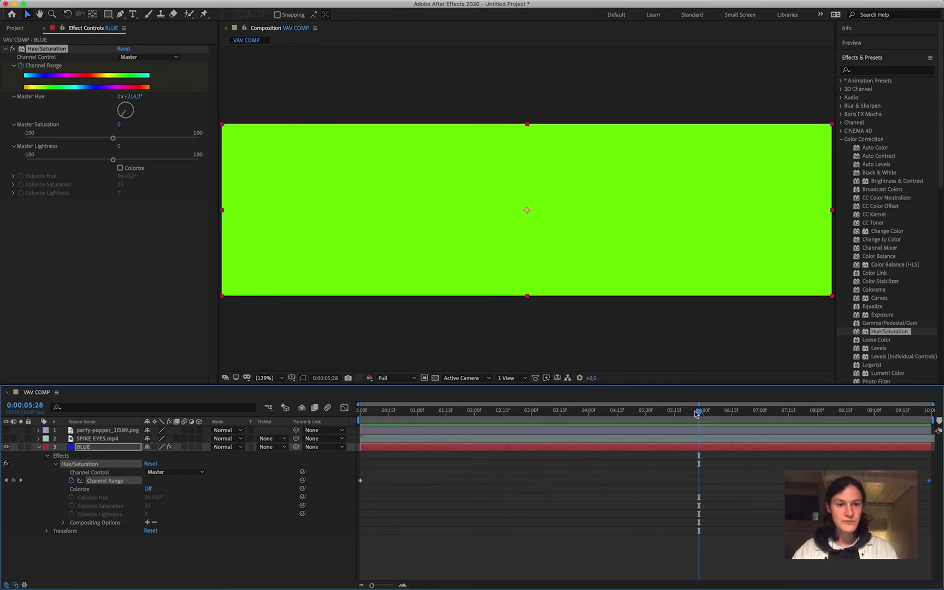
{"action": "left_click", "coordinate": [361, 411]}
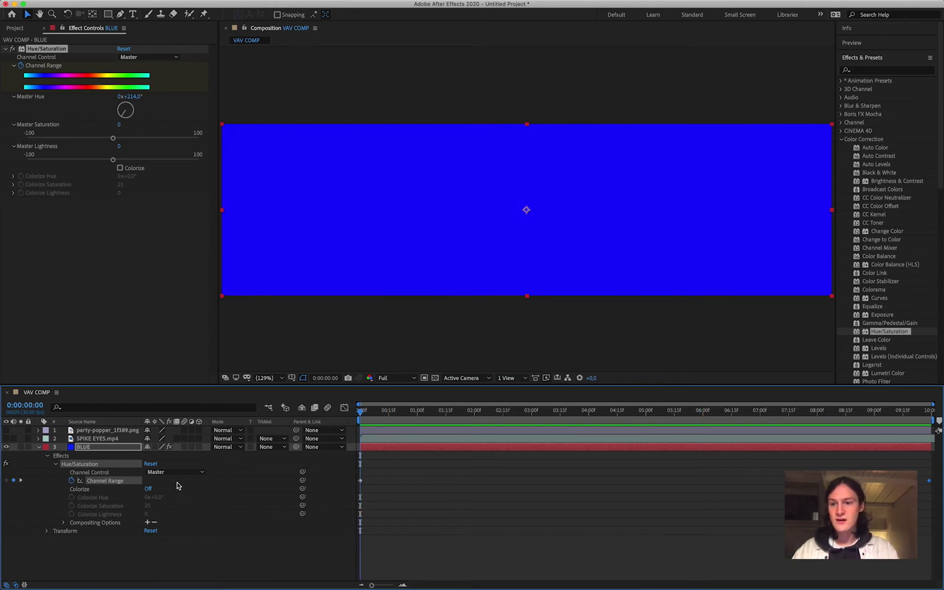
{"action": "key", "text": "space"}
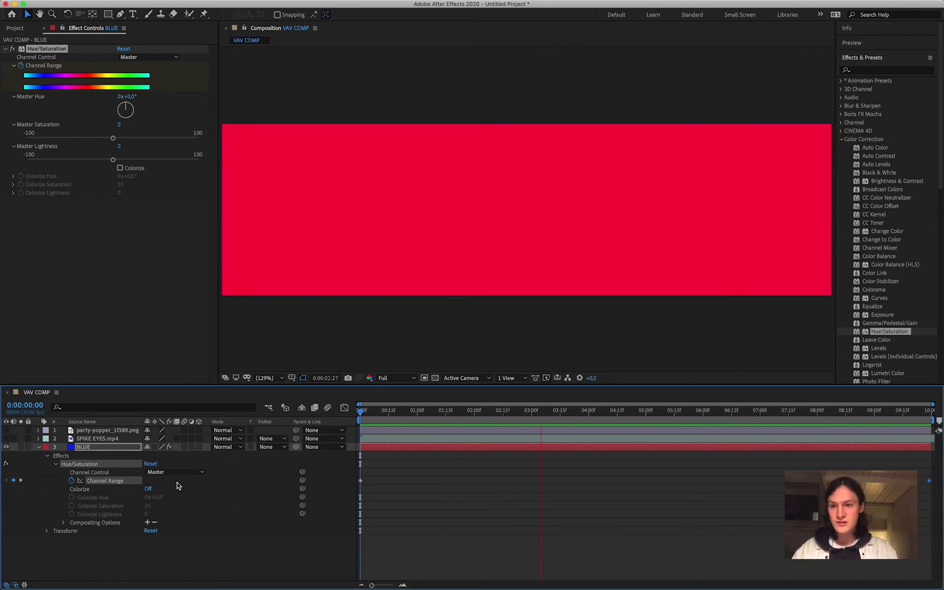
{"action": "key", "text": "space"}
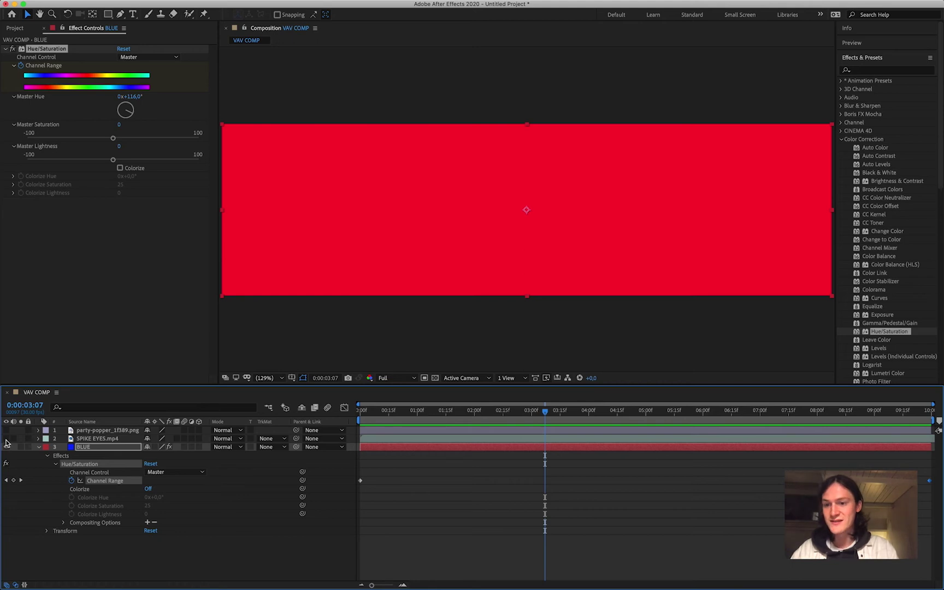
Show the SPIKE EYES.mp4 and party-popper layers and preview the whole composition from the start
{"action": "left_click", "coordinate": [6, 439]}
{"action": "left_click", "coordinate": [6, 430]}
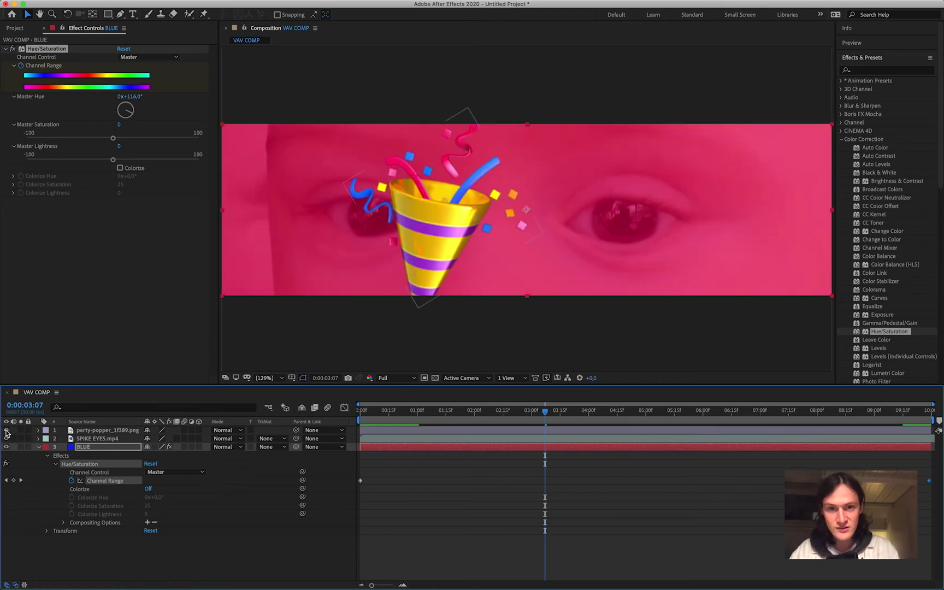
{"action": "left_click", "coordinate": [360, 410]}
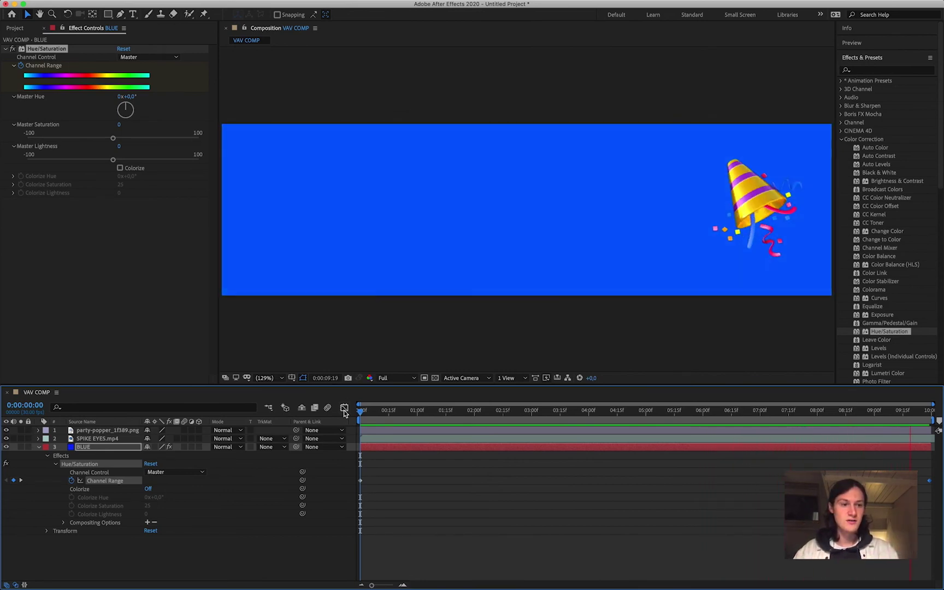
{"action": "key", "text": "space"}
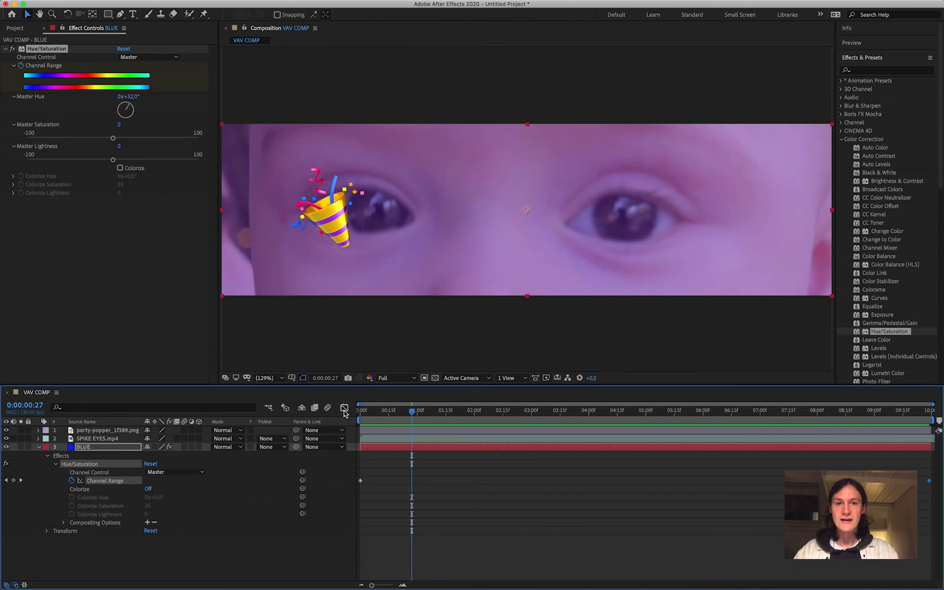
Collapse the BLUE layer and add a text layer reading "VAV AFTER EFFECTS" starting at the centre of the frame
{"action": "left_click", "coordinate": [236, 566]}
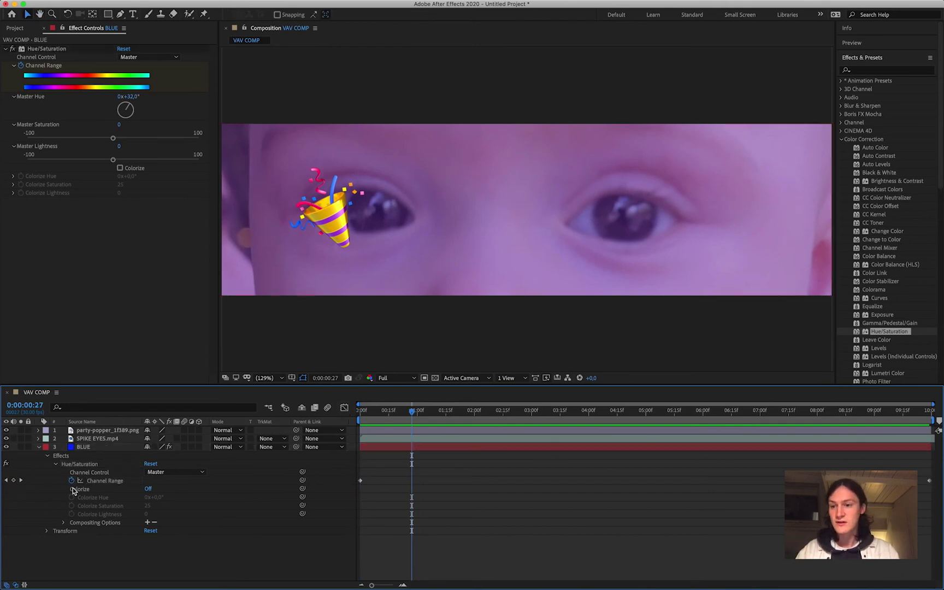
{"action": "left_click", "coordinate": [38, 448]}
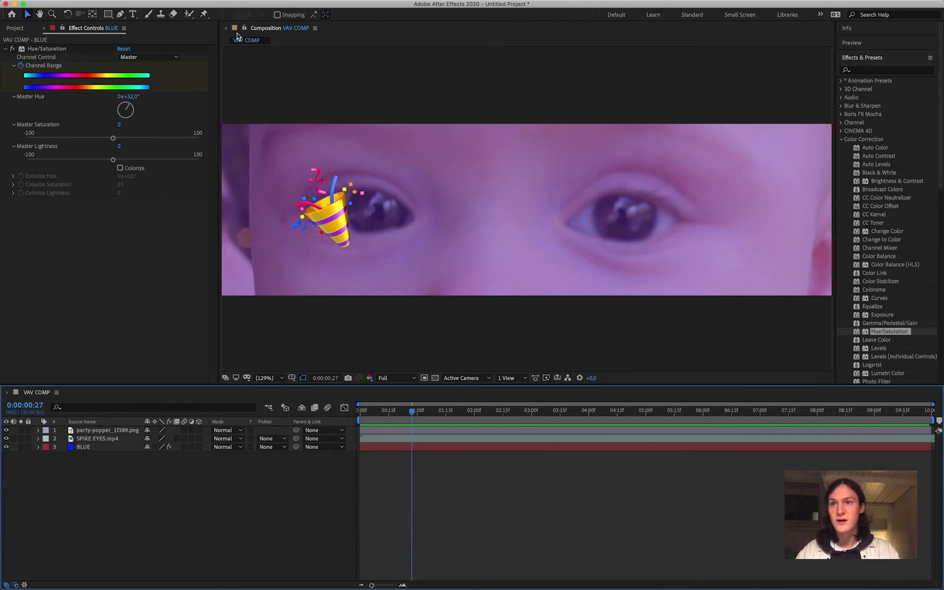
{"action": "left_click", "coordinate": [133, 15]}
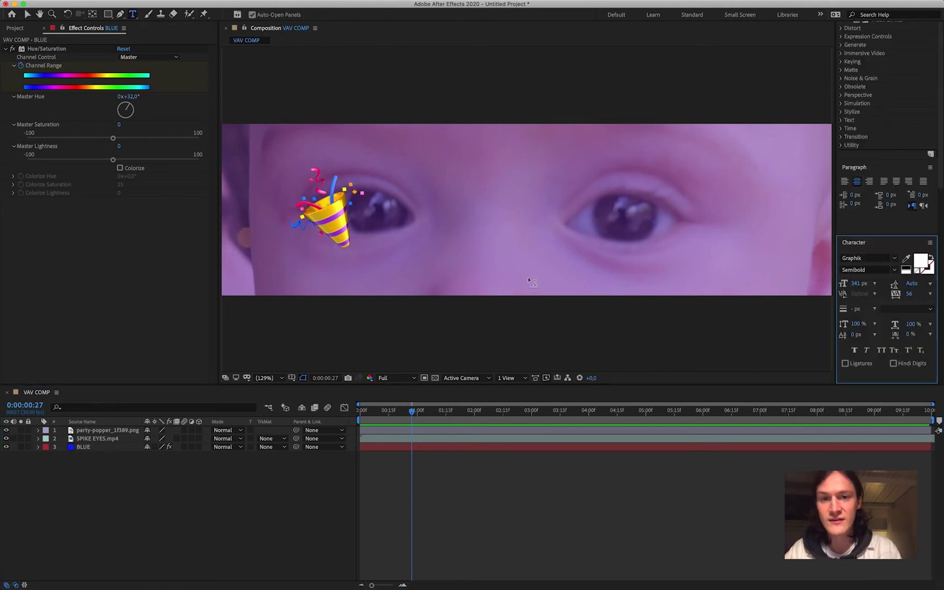
{"action": "left_click", "coordinate": [517, 211]}
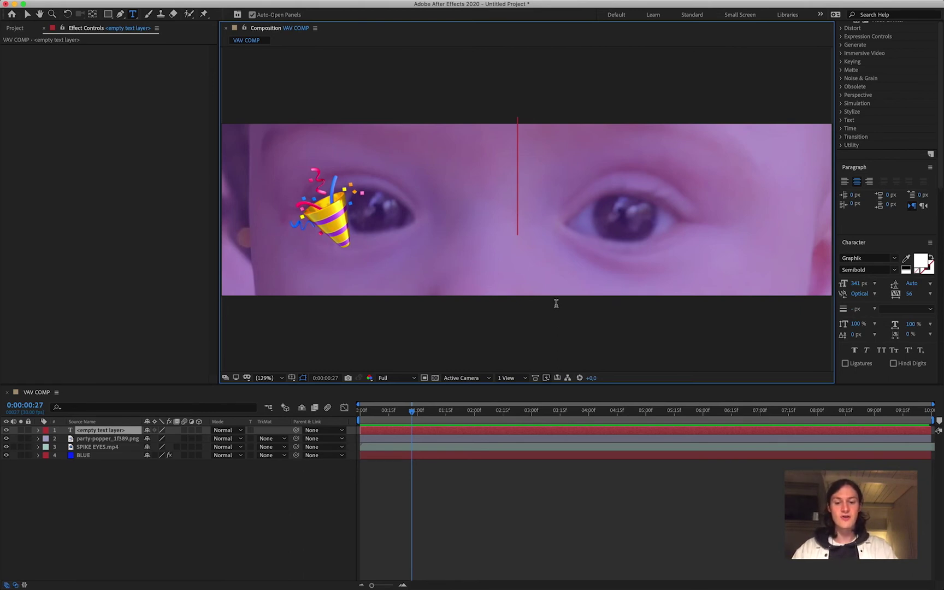
{"action": "type", "text": "VAV"}
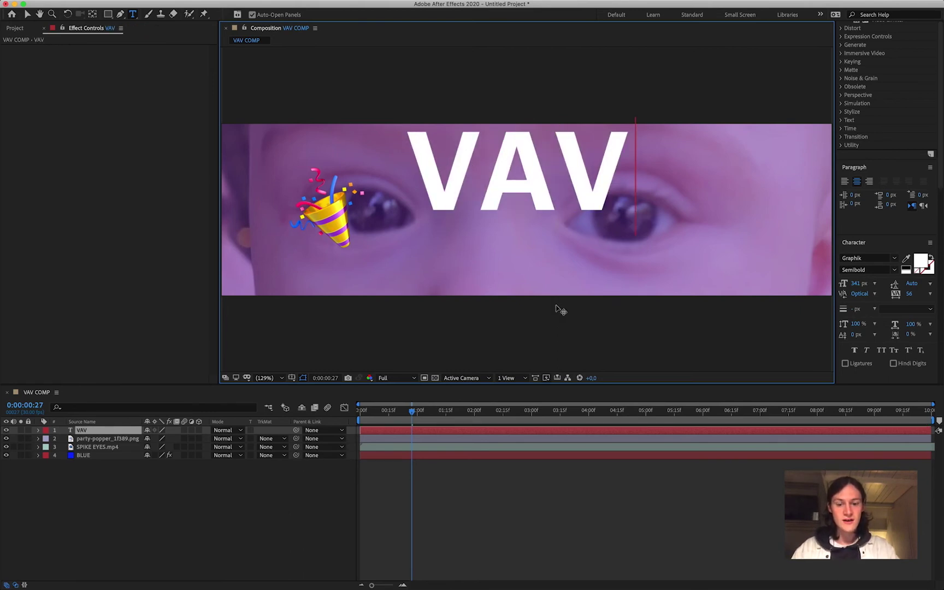
{"action": "type", "text": " AFTER"}
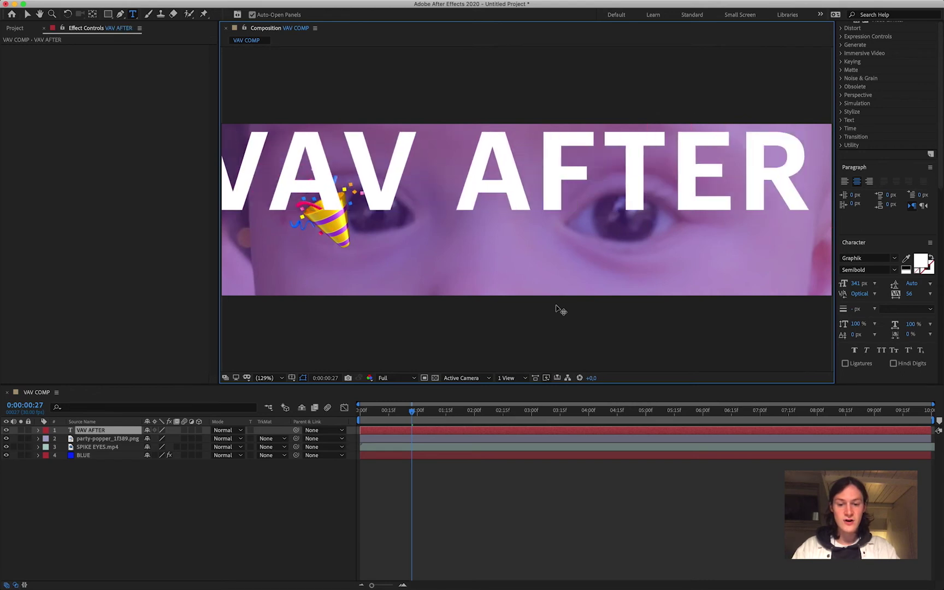
{"action": "type", "text": " EFFECTS"}
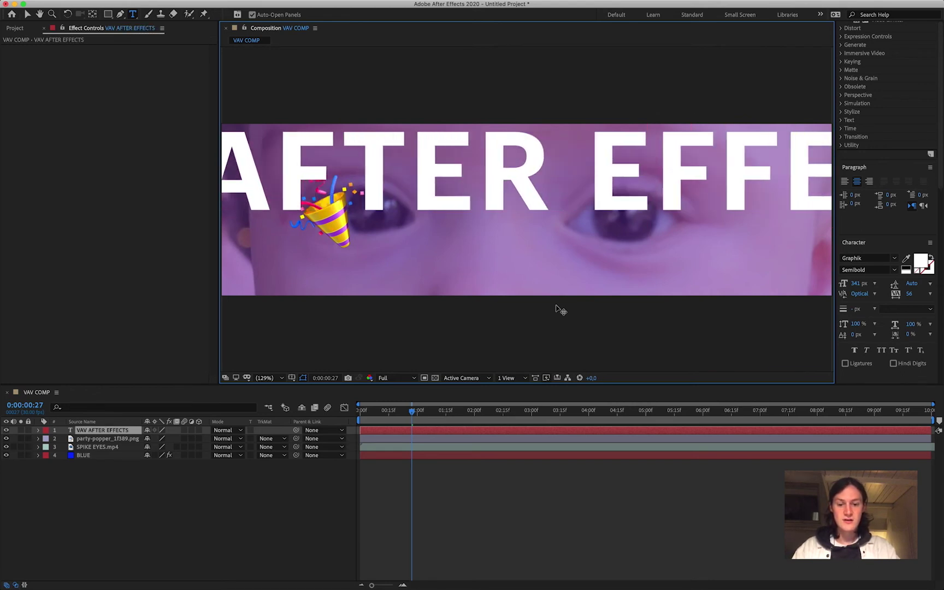
Extend the title text to read "VAV AFTER EFFECTS BASICS" and finish editing it with the Selection tool active
{"action": "type", "text": " BASICS"}
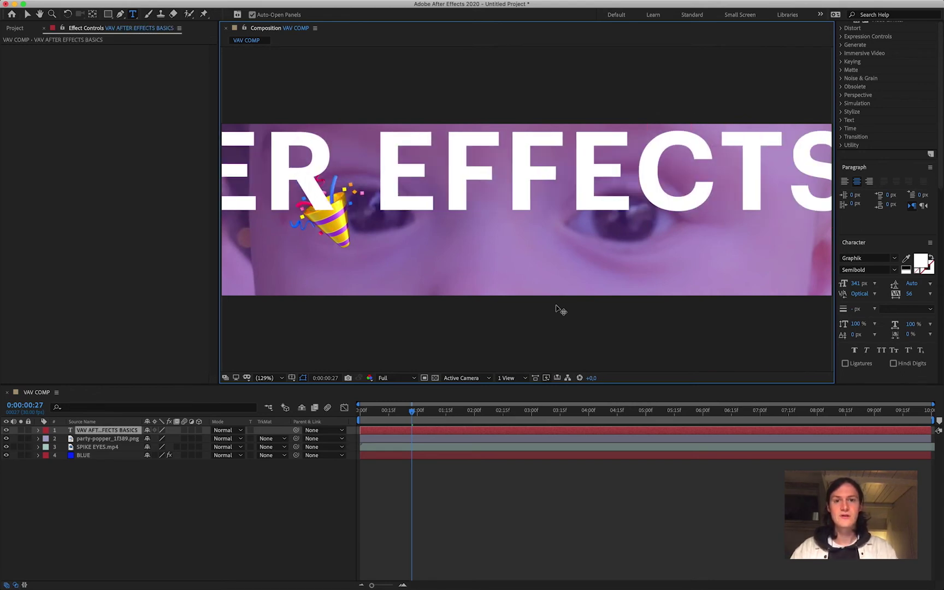
{"action": "left_click", "coordinate": [460, 507]}
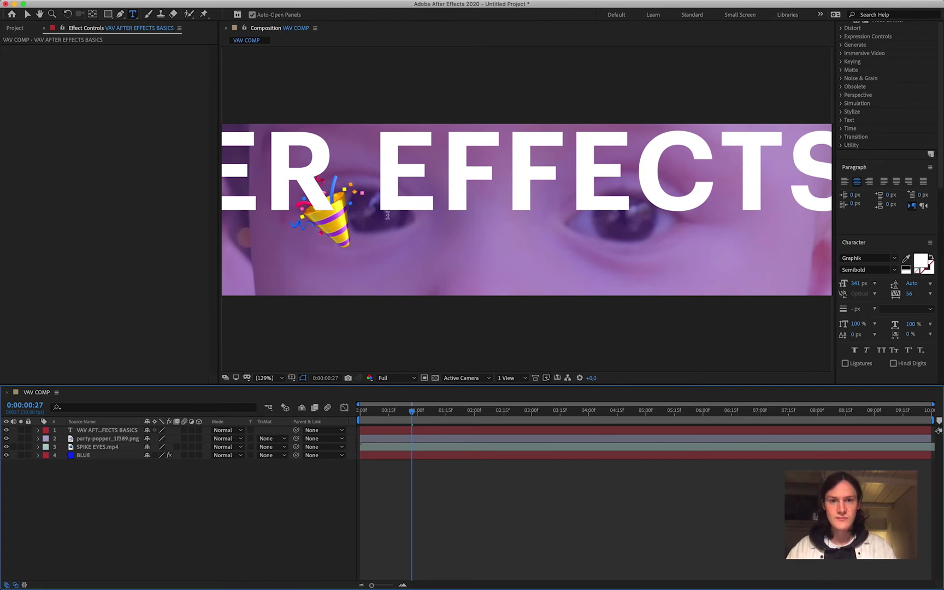
{"action": "left_click", "coordinate": [27, 14]}
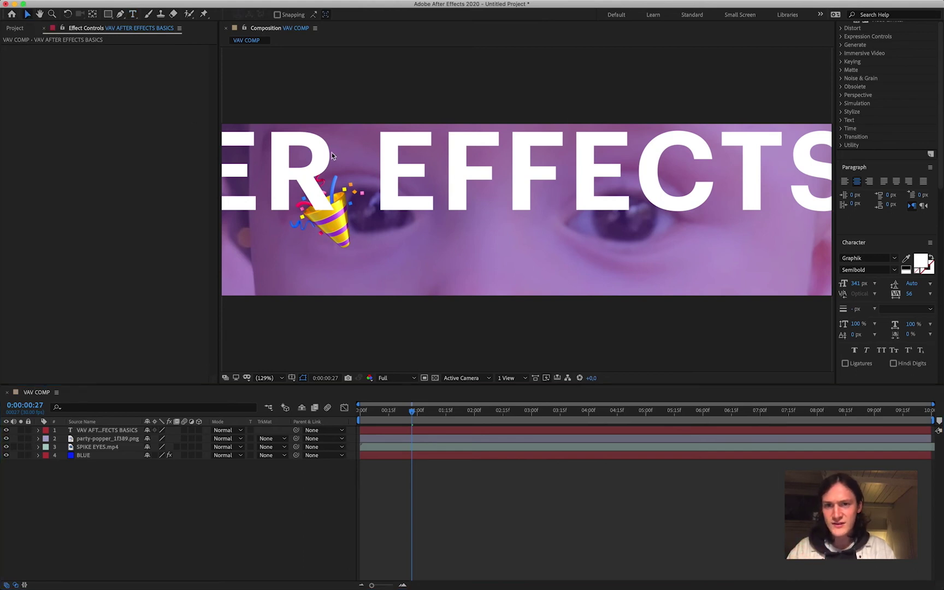
Move the title layer horizontally outside the composition so it starts just beyond the frame's right edge, vertically centred
{"action": "left_click_drag", "start_coordinate": [396, 174], "coordinate": [524, 202]}
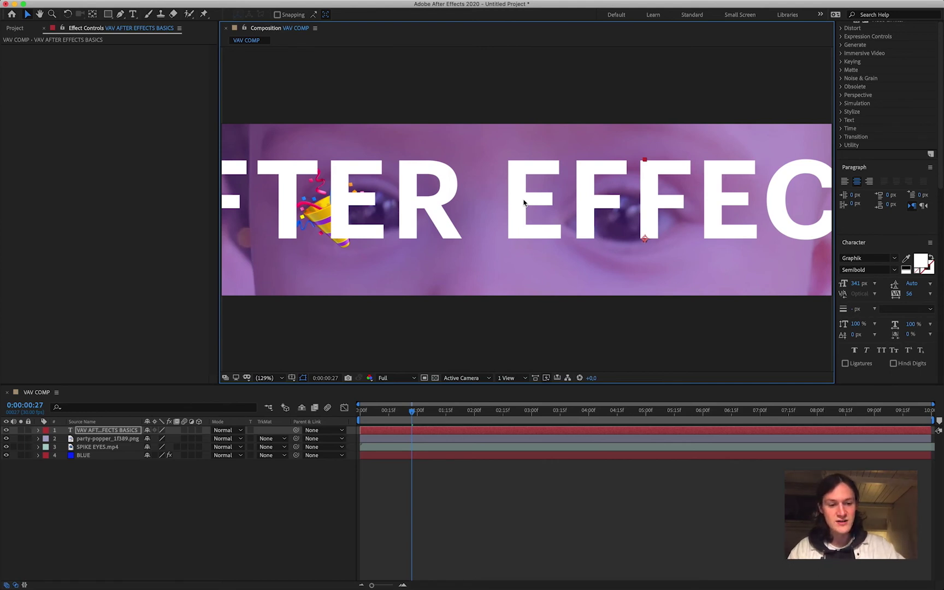
{"action": "scroll", "coordinate": [523, 202], "scroll_direction": "down", "scroll_amount": 5}
{"action": "scroll", "coordinate": [524, 203], "scroll_direction": "up", "scroll_amount": 2}
{"action": "scroll", "coordinate": [524, 202], "scroll_direction": "up", "scroll_amount": 4}
{"action": "scroll", "coordinate": [523, 202], "scroll_direction": "down", "scroll_amount": 6}
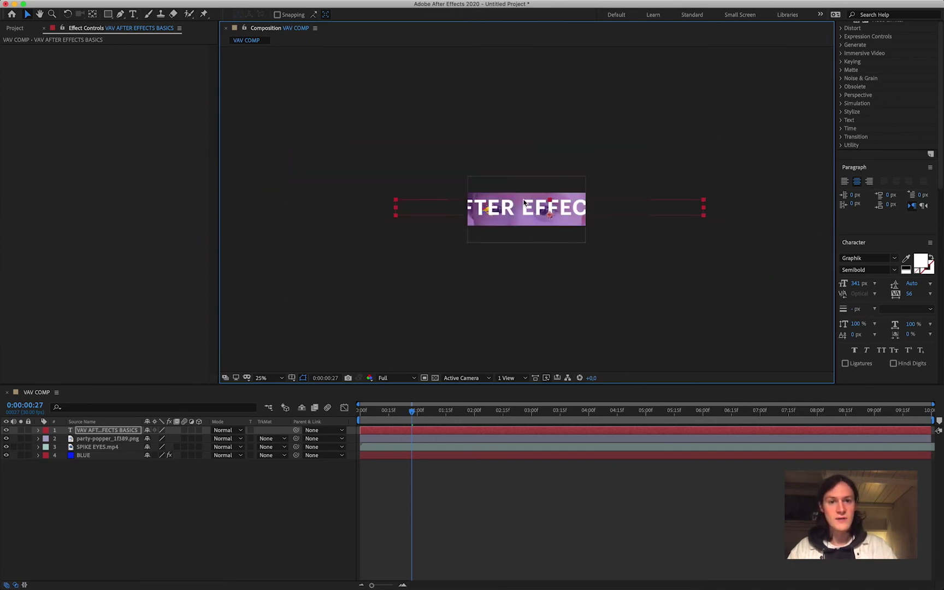
{"action": "mouse_move", "coordinate": [601, 205]}
{"action": "left_mouse_down"}
{"action": "mouse_move", "coordinate": [630, 147]}
{"action": "mouse_move", "coordinate": [475, 153]}
{"action": "mouse_move", "coordinate": [607, 270]}
{"action": "mouse_move", "coordinate": [625, 149]}
{"action": "mouse_move", "coordinate": [610, 211]}
{"action": "left_mouse_up"}
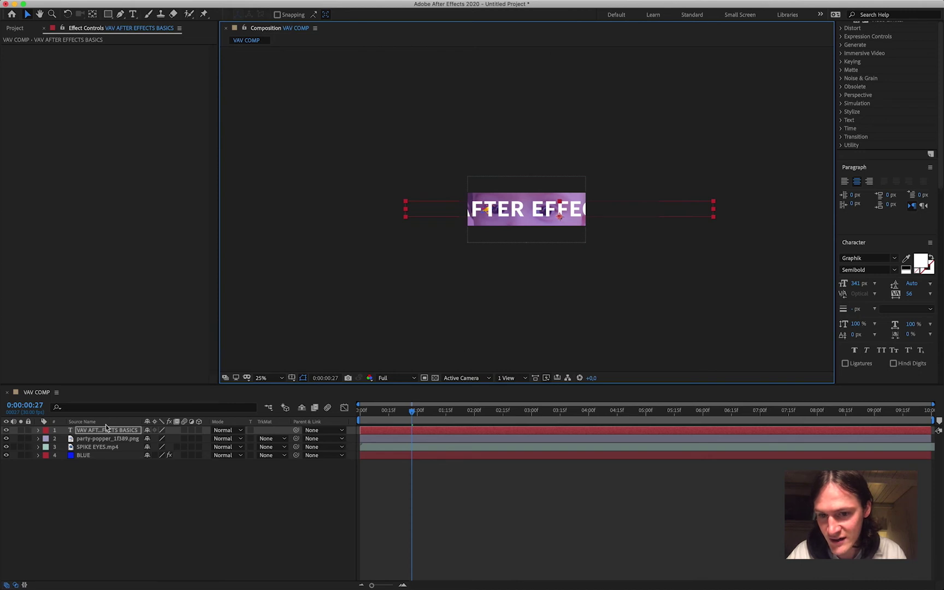
{"action": "left_click_drag", "start_coordinate": [607, 210], "coordinate": [632, 163]}
{"action": "left_click_drag", "start_coordinate": [448, 163], "coordinate": [599, 210]}
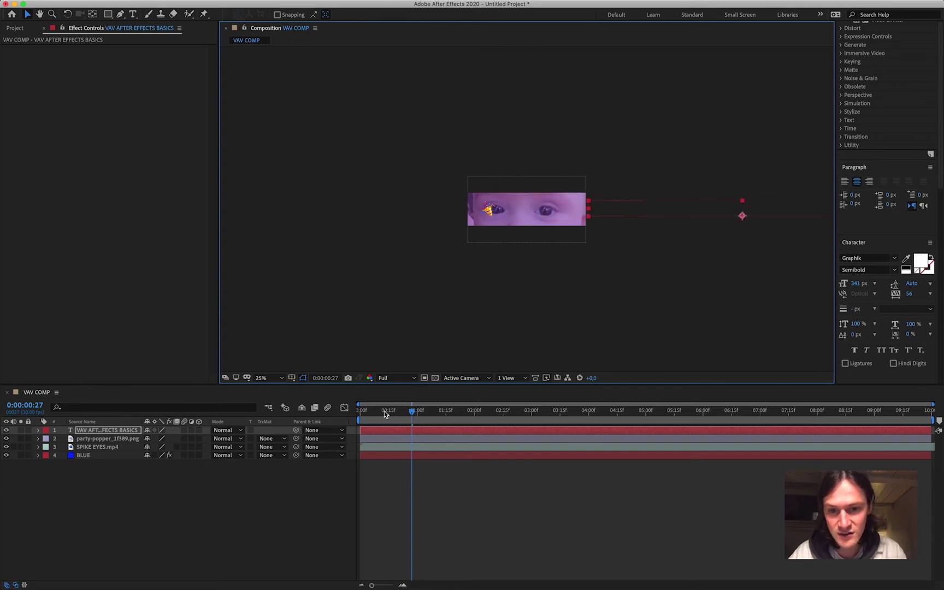
Keyframe the title's Position at the first frame, and at 0:00:09:29 move the title just beyond the frame's left edge
{"action": "left_click_drag", "start_coordinate": [381, 412], "coordinate": [329, 412]}
{"action": "left_click", "coordinate": [38, 430]}
{"action": "left_click", "coordinate": [47, 448]}
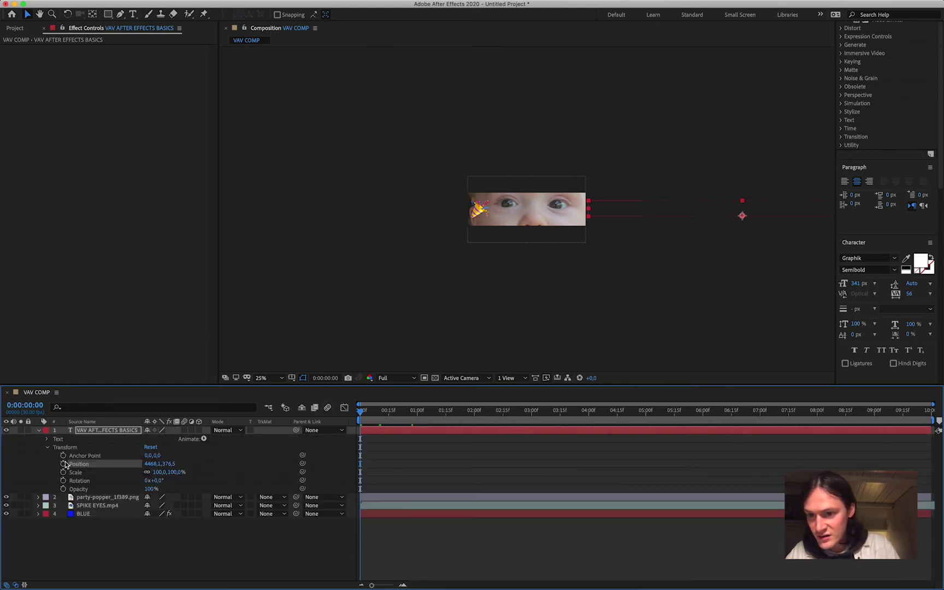
{"action": "left_click", "coordinate": [63, 464]}
{"action": "left_click_drag", "start_coordinate": [361, 414], "coordinate": [931, 407]}
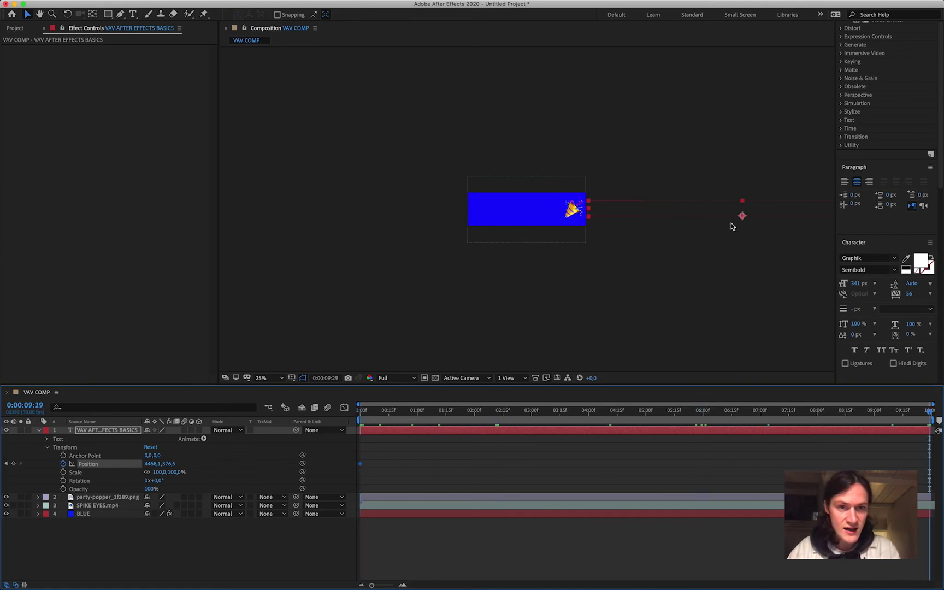
{"action": "left_click_drag", "start_coordinate": [711, 211], "coordinate": [280, 237]}
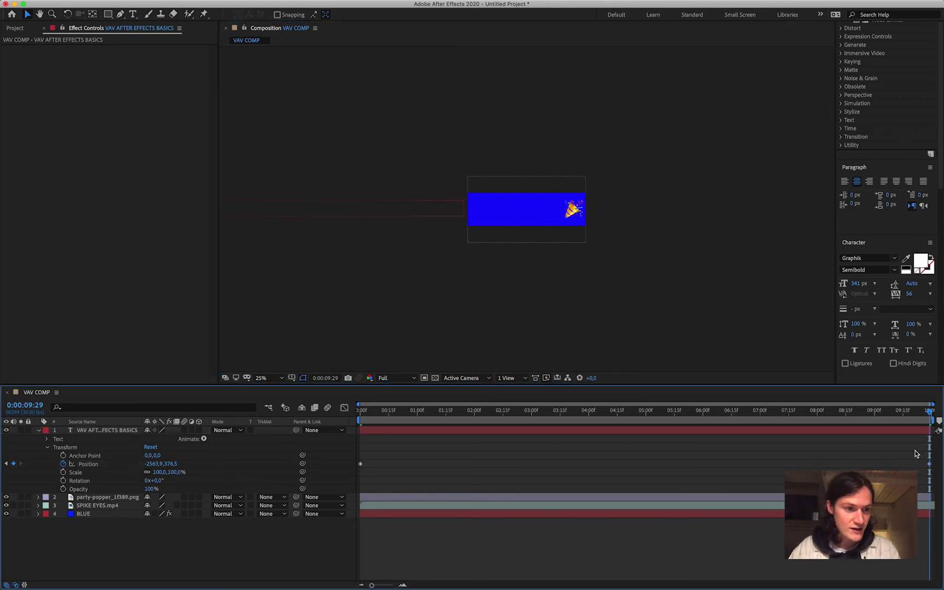
Preview the title scrolling across the frame from the start of the composition
{"action": "left_click", "coordinate": [892, 416]}
{"action": "left_click_drag", "start_coordinate": [892, 415], "coordinate": [311, 454]}
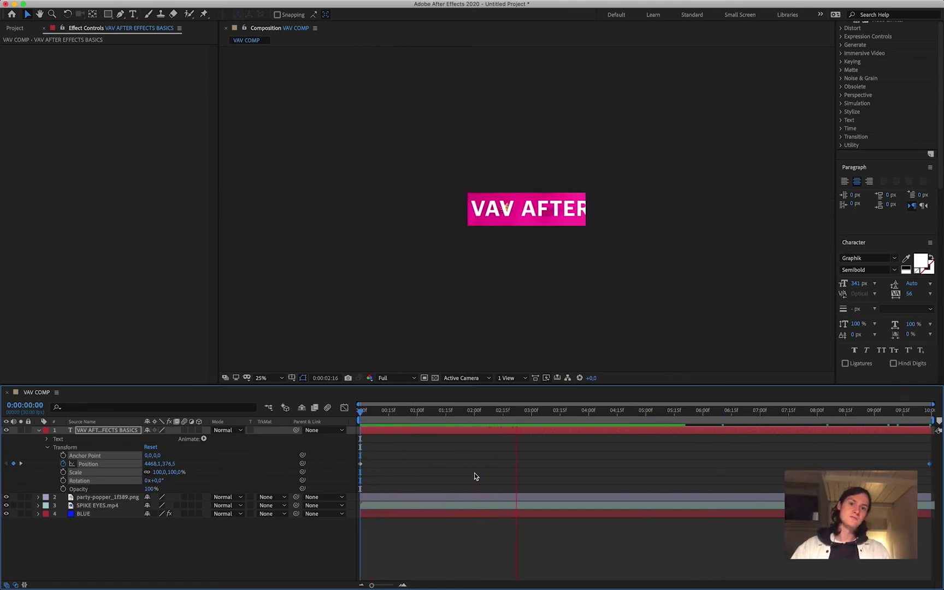
{"action": "key", "text": "space"}
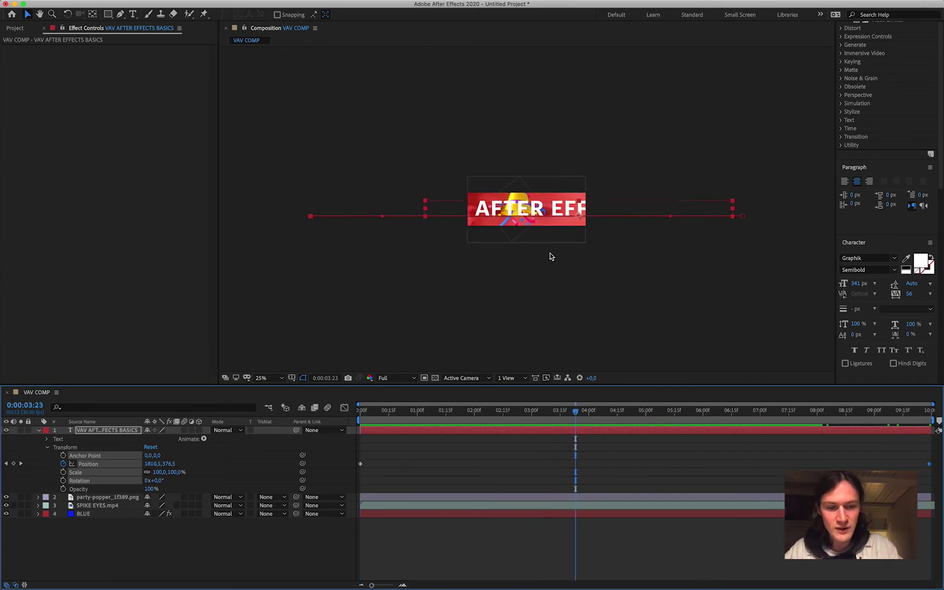
Fit the composition in a slightly wider viewer and play the scrolling title from the first frame
{"action": "key", "text": "slash"}
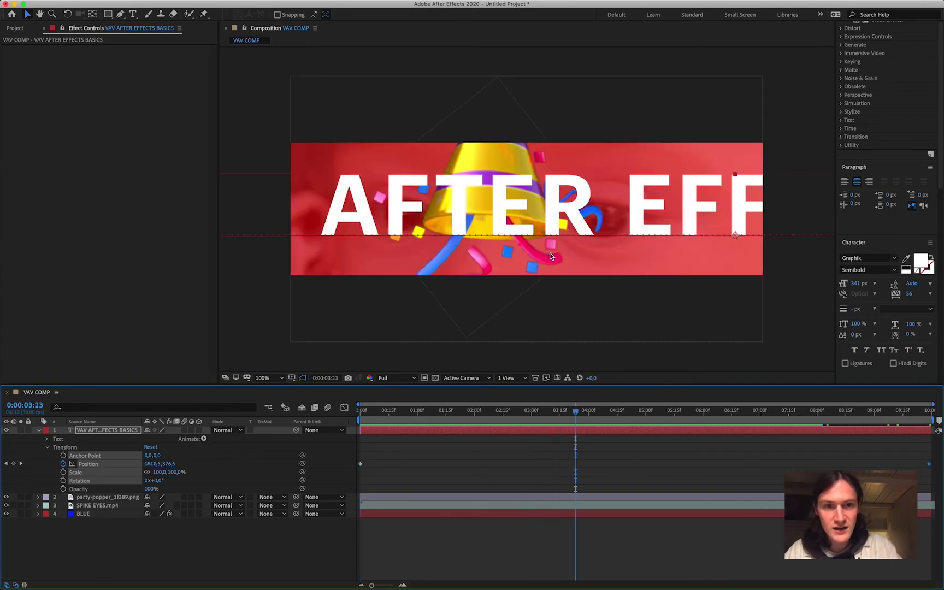
{"action": "left_click", "coordinate": [282, 379]}
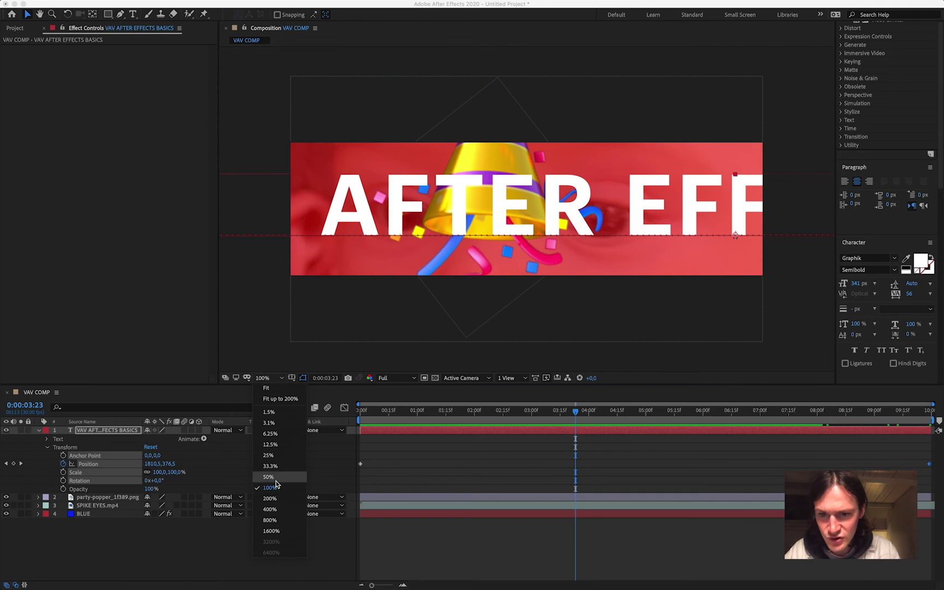
{"action": "left_click", "coordinate": [273, 392]}
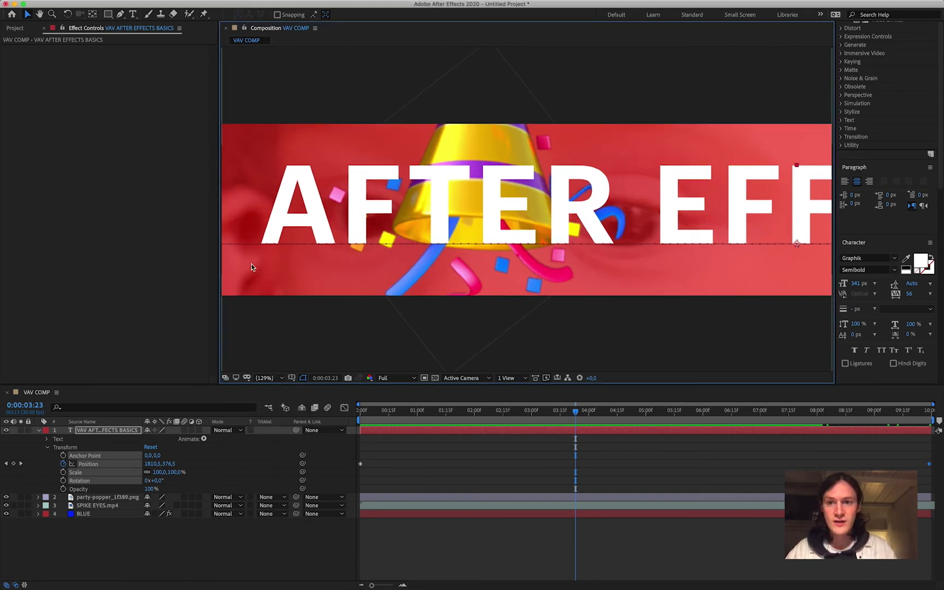
{"action": "left_click_drag", "start_coordinate": [220, 270], "coordinate": [211, 306]}
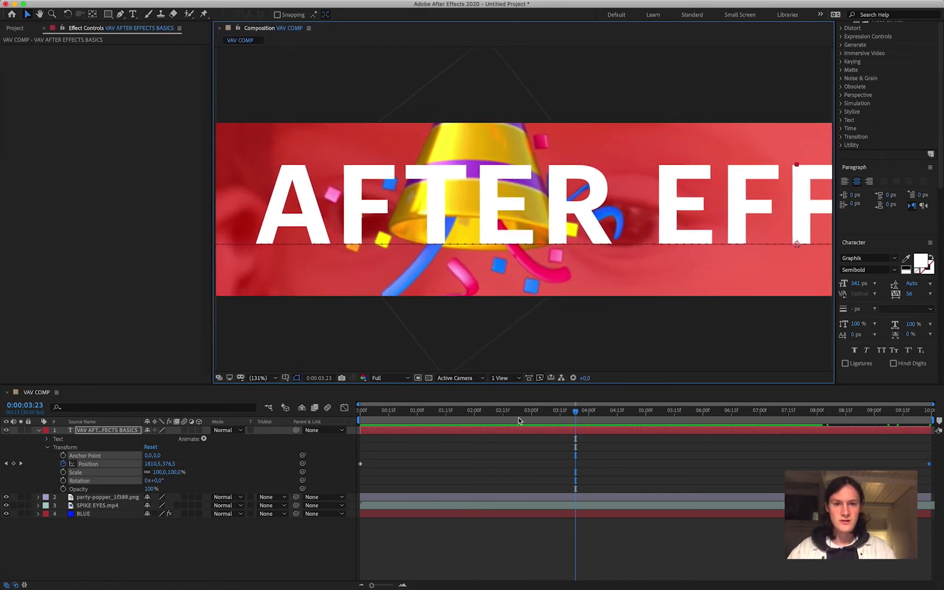
{"action": "left_click", "coordinate": [358, 414]}
{"action": "key", "text": "space"}
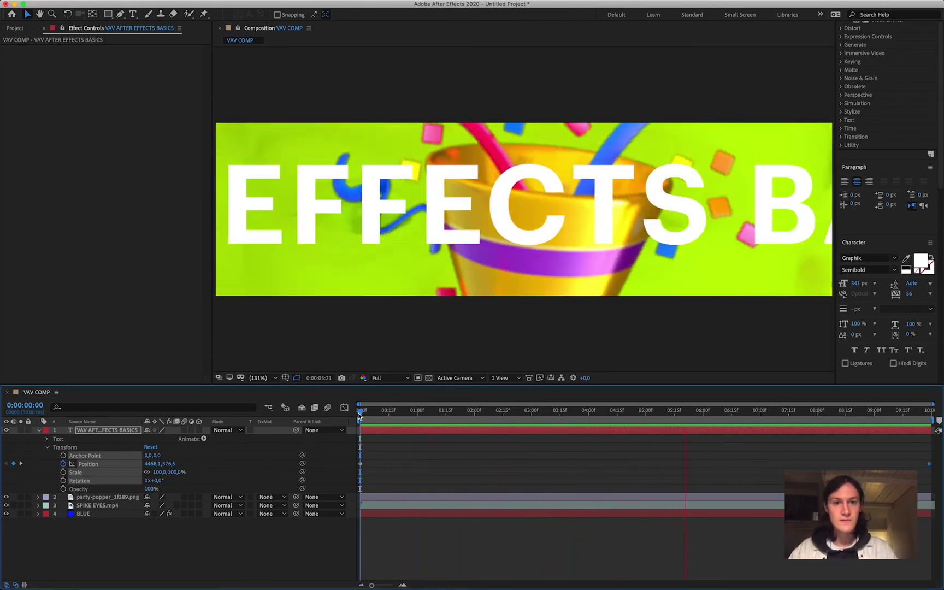
{"action": "key", "text": "space"}
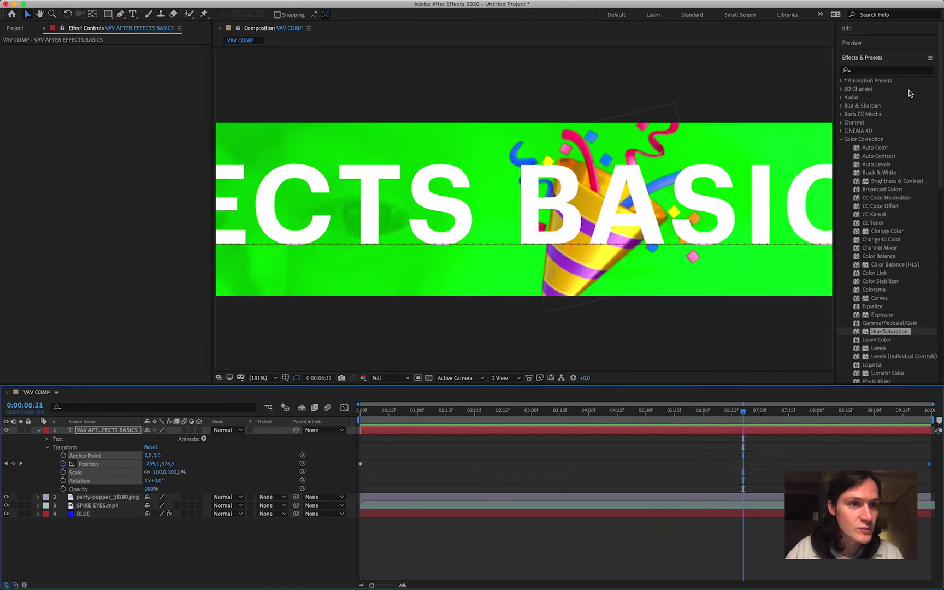
Apply the Gaussian Blur effect to the title layer and raise its Blurriness until the letters look soft
{"action": "left_click", "coordinate": [842, 140]}
{"action": "left_click", "coordinate": [842, 106]}
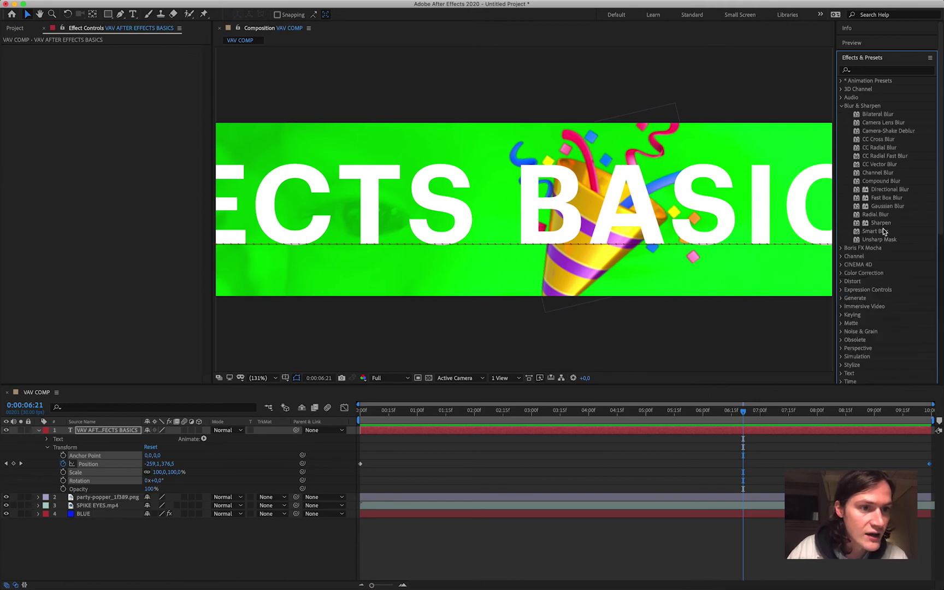
{"action": "left_click_drag", "start_coordinate": [886, 209], "coordinate": [384, 436]}
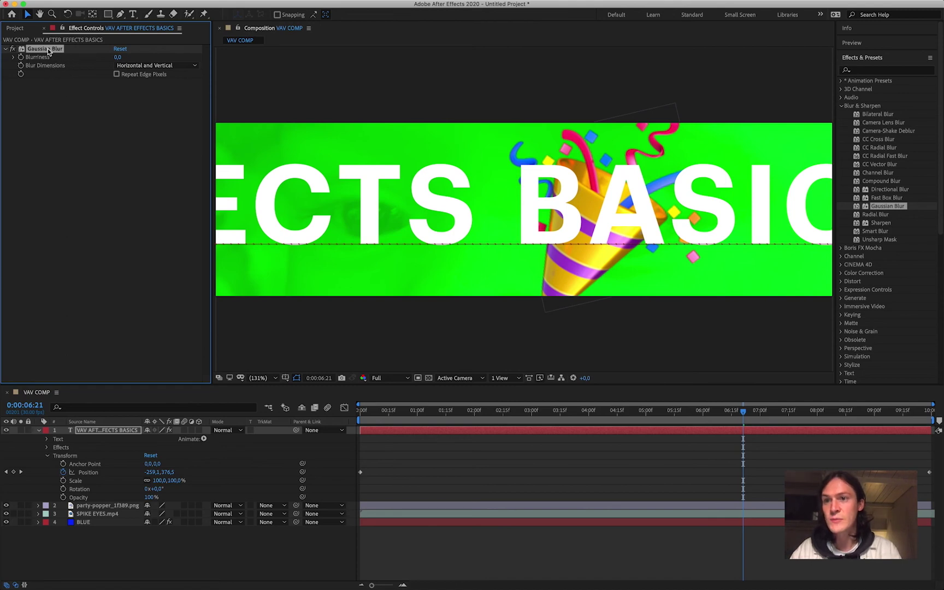
{"action": "left_click_drag", "start_coordinate": [118, 58], "coordinate": [450, 61]}
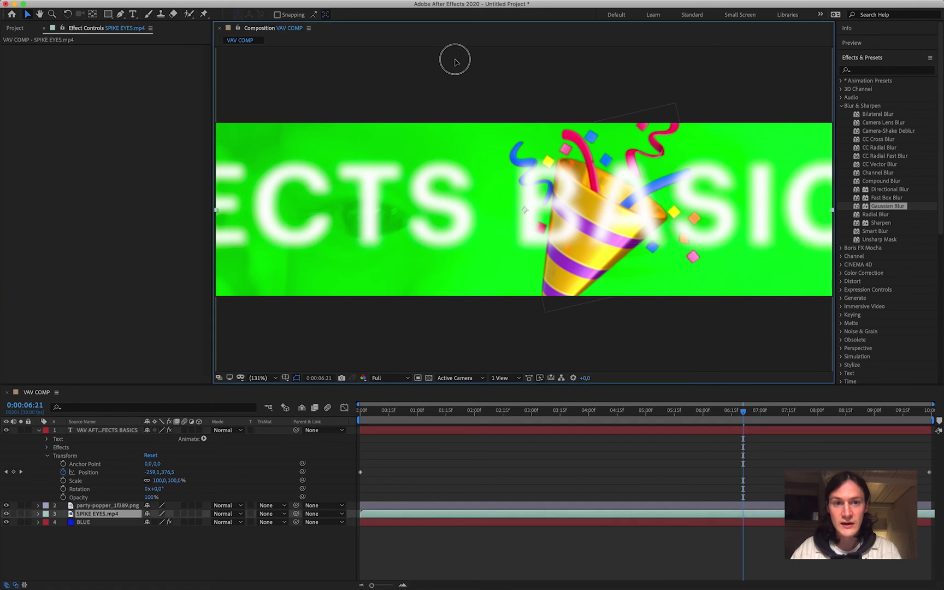
Undo the accidental move of the SPIKE EYES.mp4 layer and preview the composition with the blurred title
{"action": "left_click", "coordinate": [451, 59]}
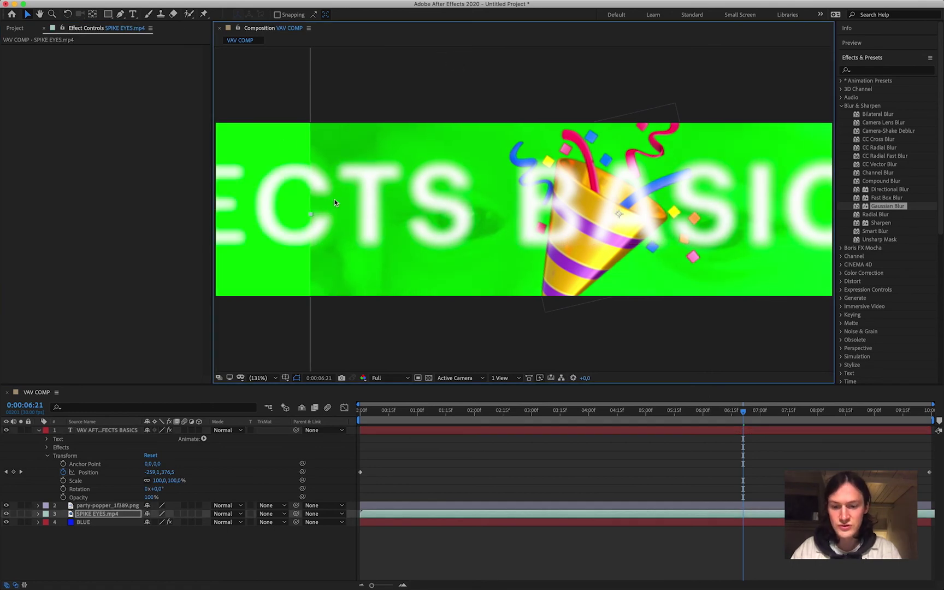
{"action": "key", "text": "super+z"}
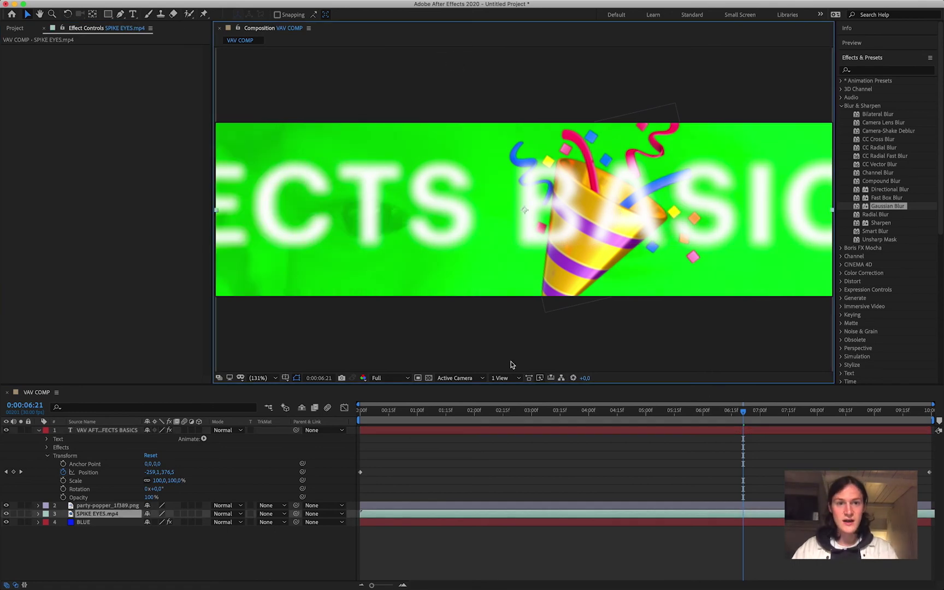
{"action": "key", "text": "space"}
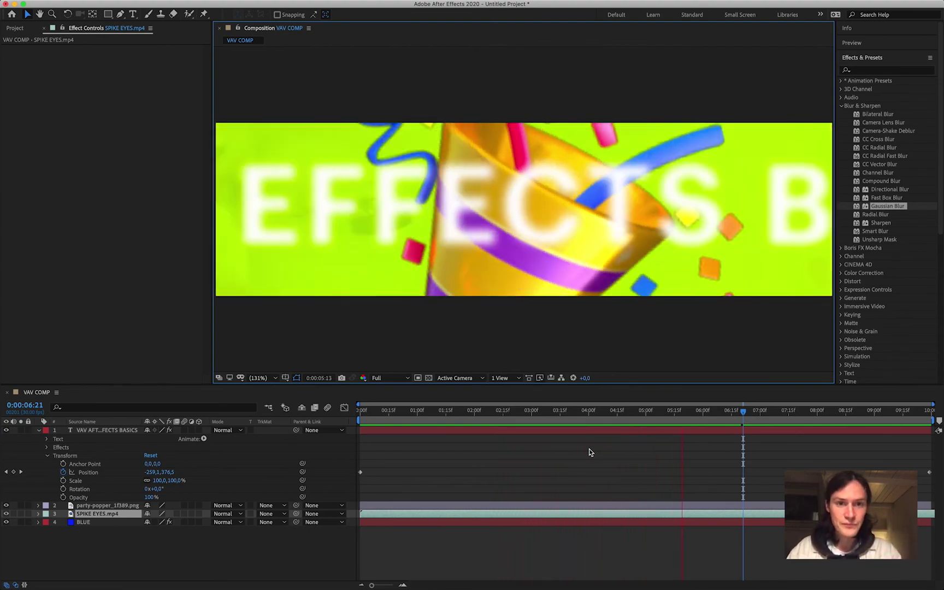
Stop the preview, send VAV COMP to the Adobe Media Encoder queue and select its queue entry there
{"action": "mouse_move", "coordinate": [199, 2]}
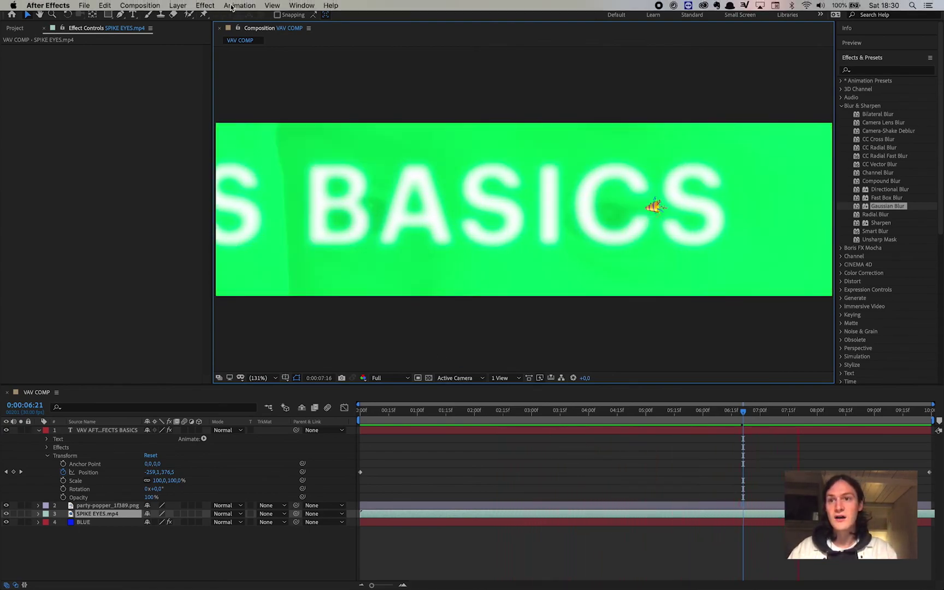
{"action": "left_click", "coordinate": [39, 393]}
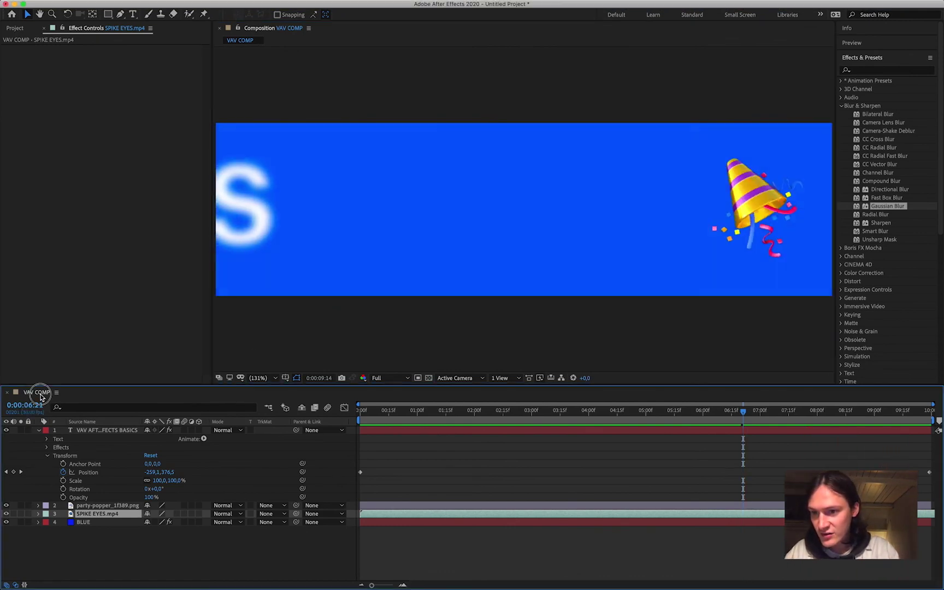
{"action": "key", "text": "space"}
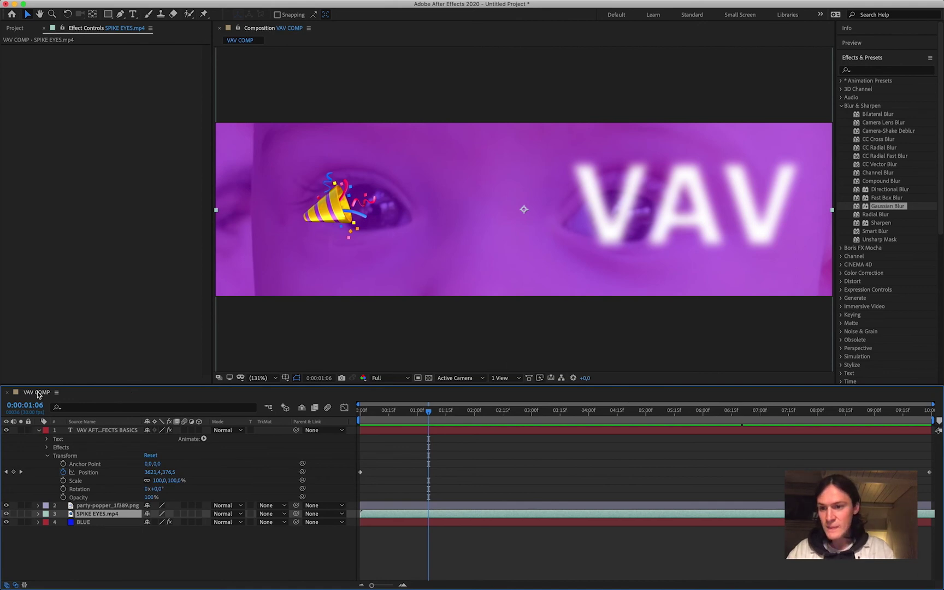
{"action": "mouse_move", "coordinate": [133, 3]}
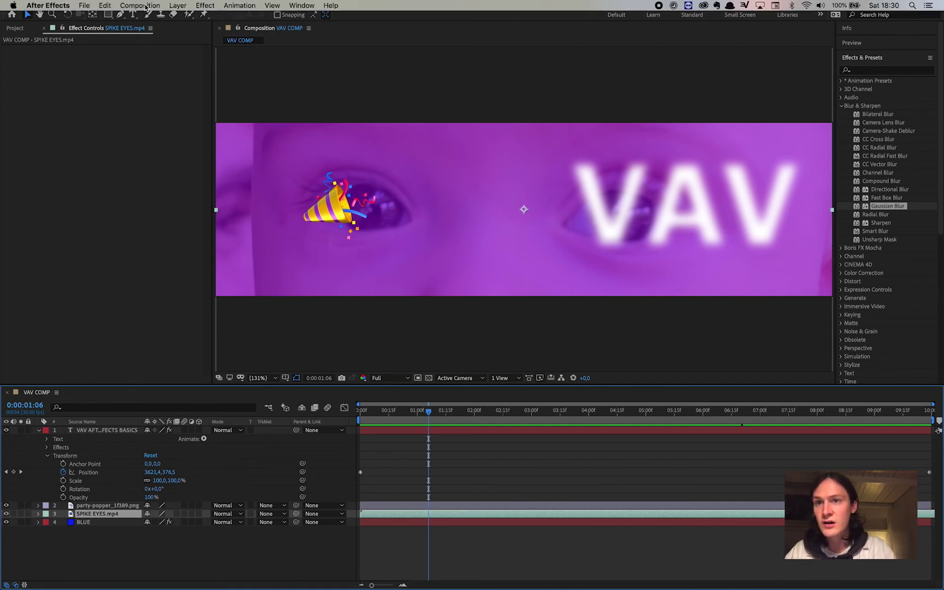
{"action": "left_click", "coordinate": [147, 7]}
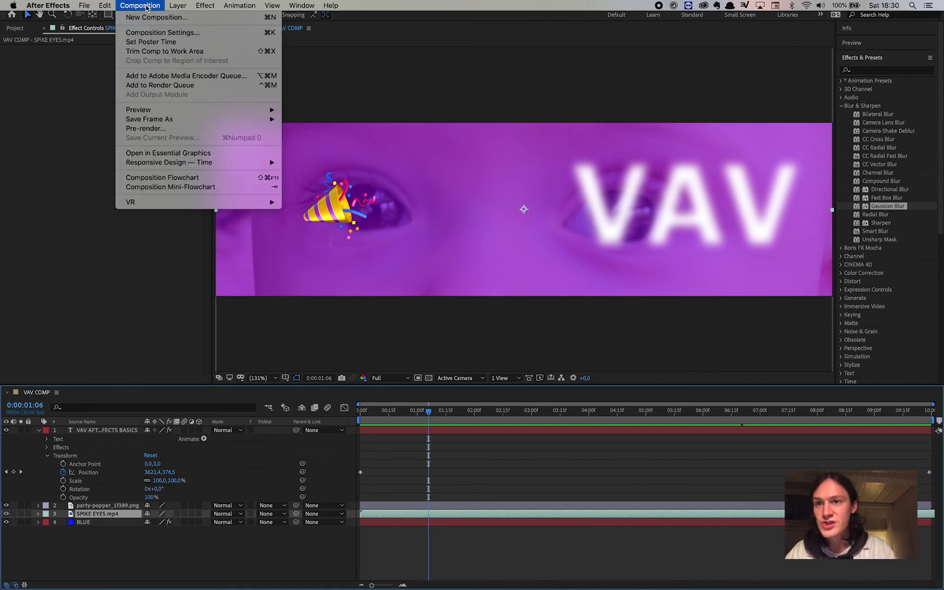
{"action": "left_click", "coordinate": [154, 79]}
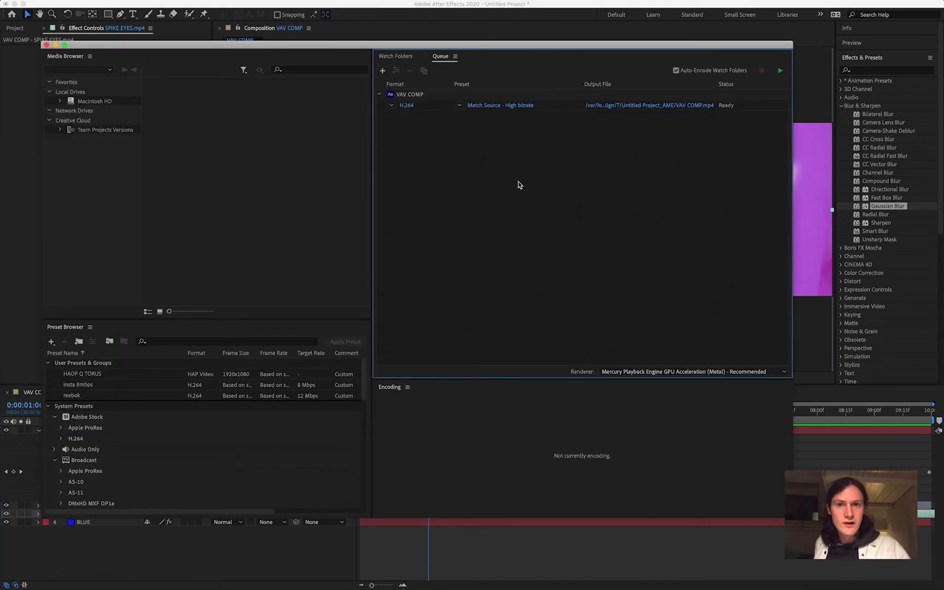
{"action": "left_click", "coordinate": [406, 96]}
{"action": "left_click_drag", "start_coordinate": [389, 46], "coordinate": [468, 40]}
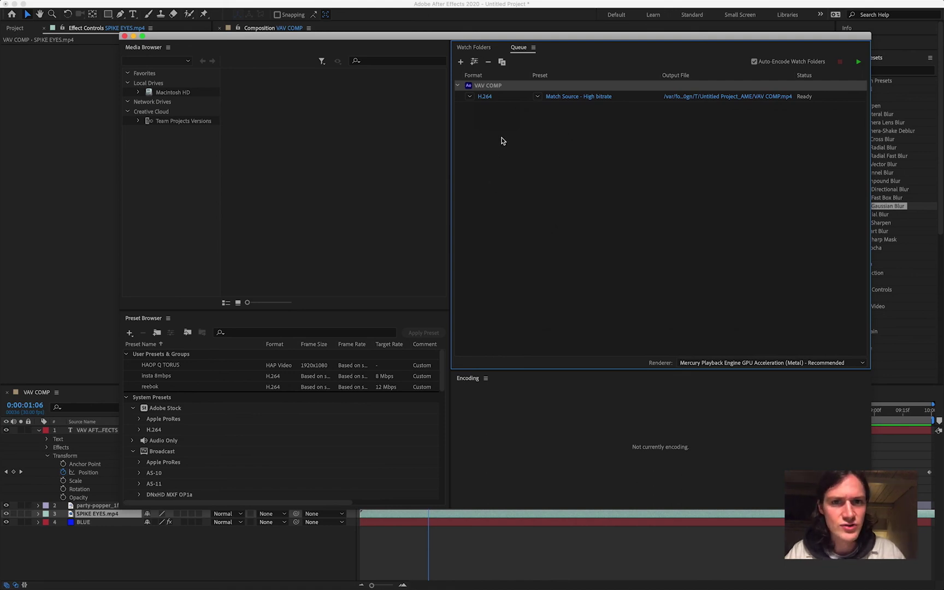
Open the export settings of the queued VAV COMP and keep the H.264 format with the Match Source - High bitrate preset
{"action": "left_click", "coordinate": [486, 97]}
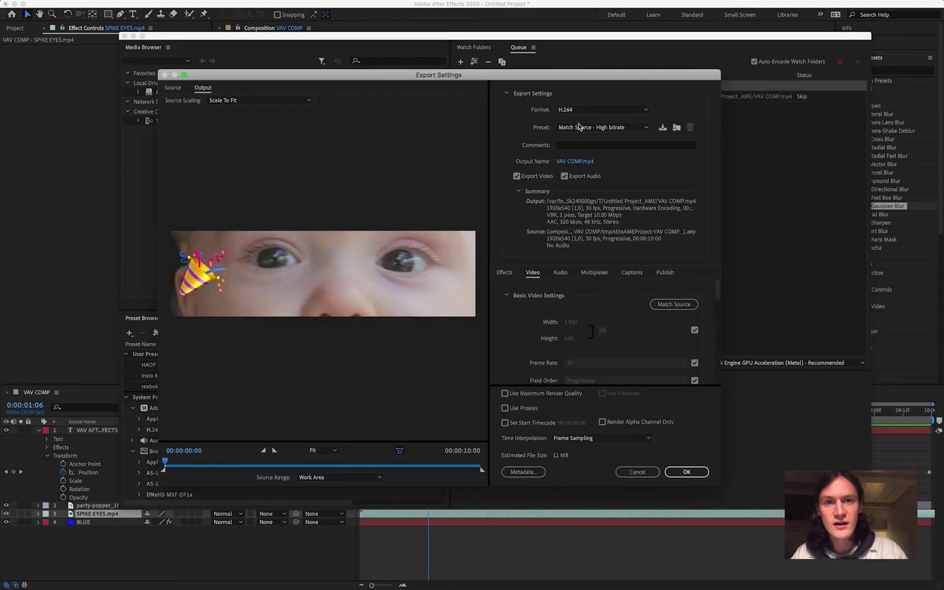
{"action": "left_click", "coordinate": [589, 111]}
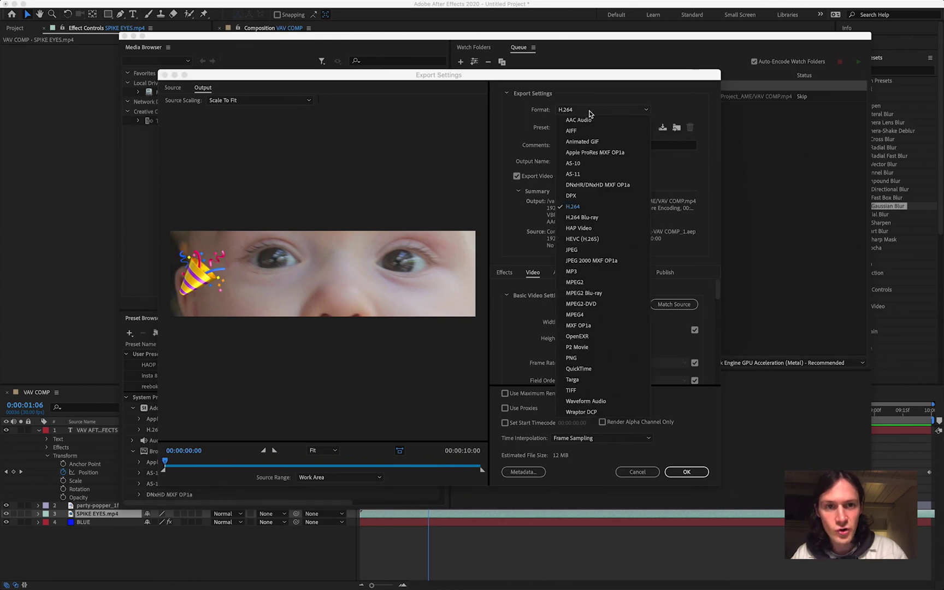
{"action": "left_click", "coordinate": [578, 207]}
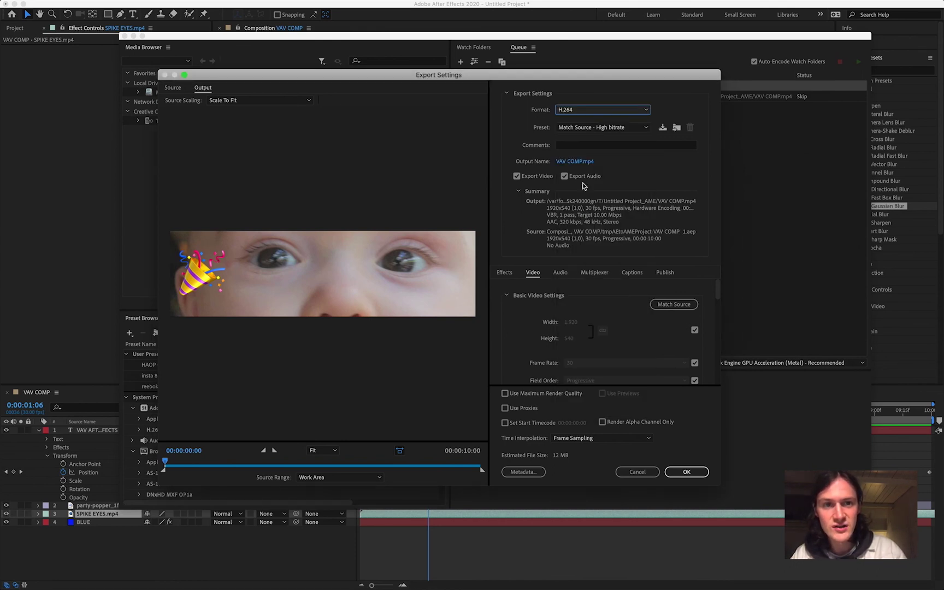
{"action": "left_click", "coordinate": [572, 129]}
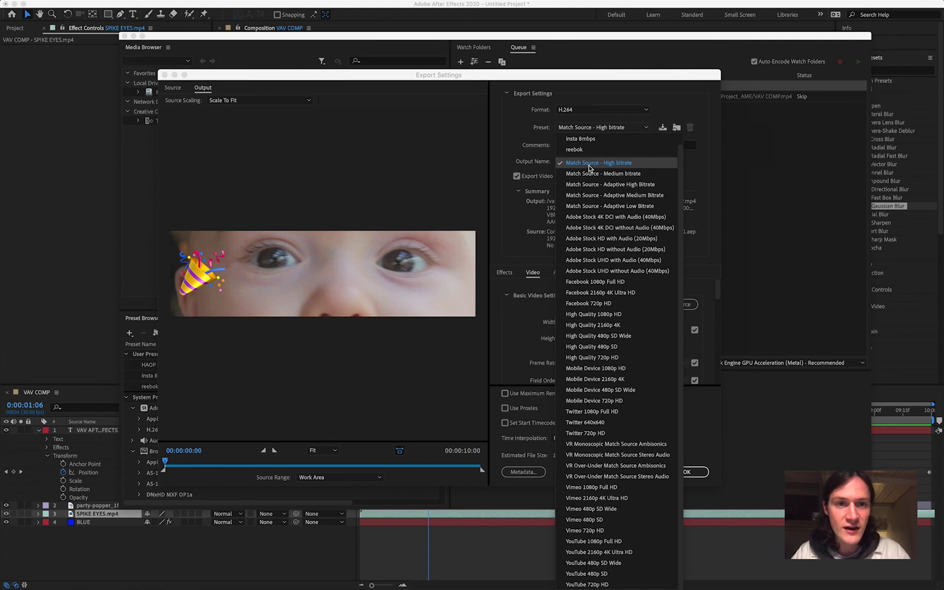
{"action": "left_click", "coordinate": [590, 163]}
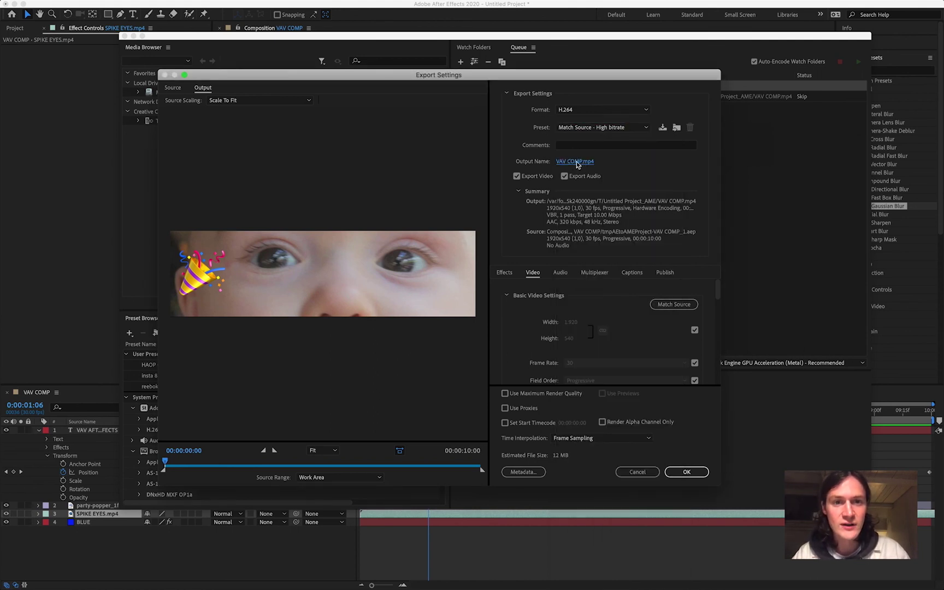
Set the export's output location to the Documents folder, keeping the file name VAV COMP
{"action": "left_click", "coordinate": [576, 162]}
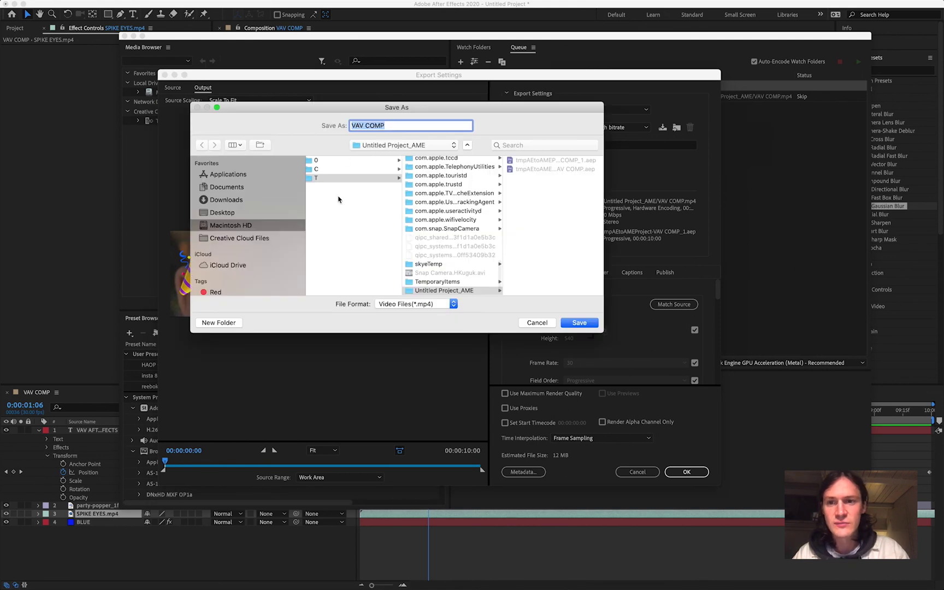
{"action": "left_click", "coordinate": [237, 190]}
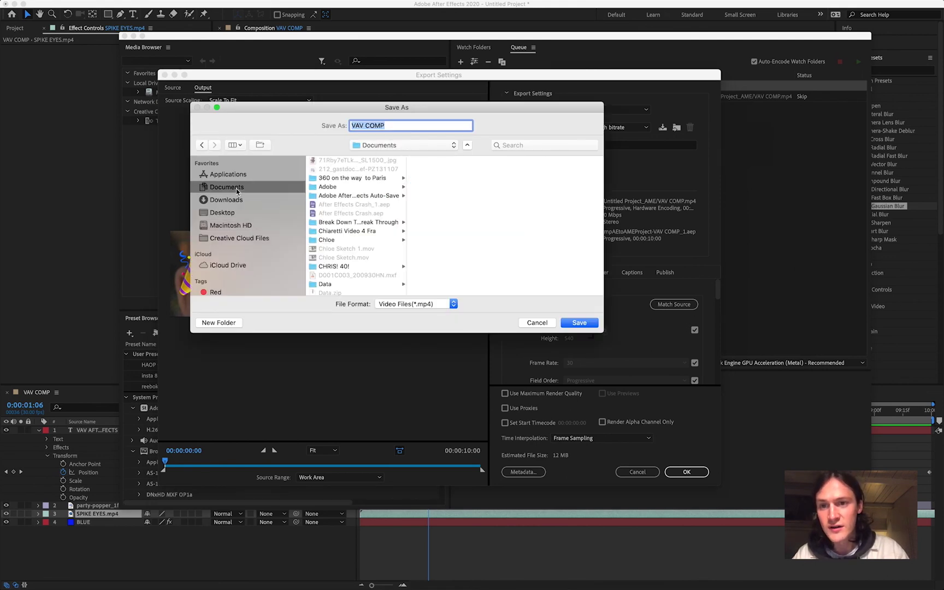
{"action": "left_click", "coordinate": [576, 323]}
Enable Use Maximum Render Quality in the export settings and start encoding the queue
{"action": "mouse_move", "coordinate": [718, 296]}
{"action": "left_mouse_down"}
{"action": "mouse_move", "coordinate": [718, 376]}
{"action": "mouse_move", "coordinate": [704, 289]}
{"action": "left_mouse_up"}
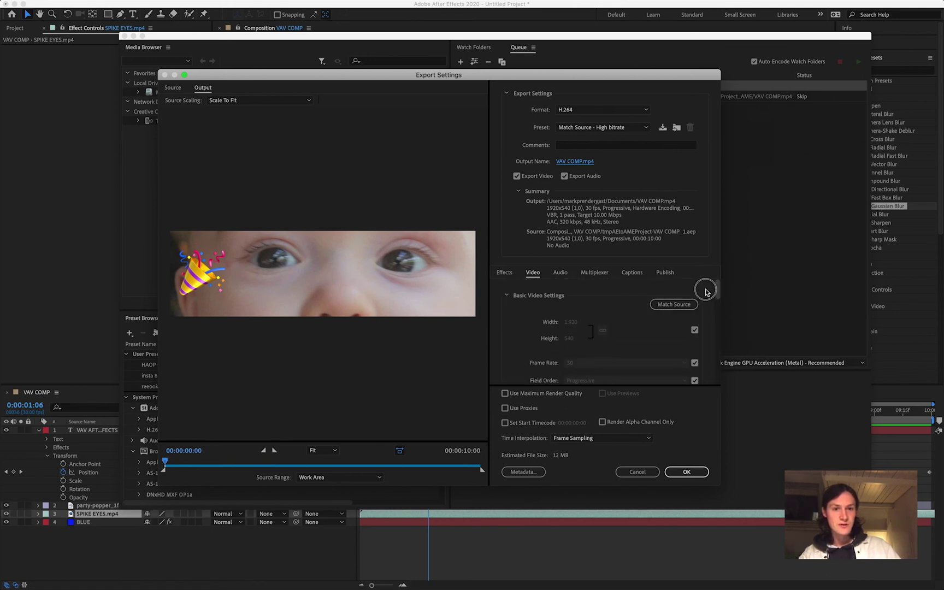
{"action": "left_click", "coordinate": [505, 394]}
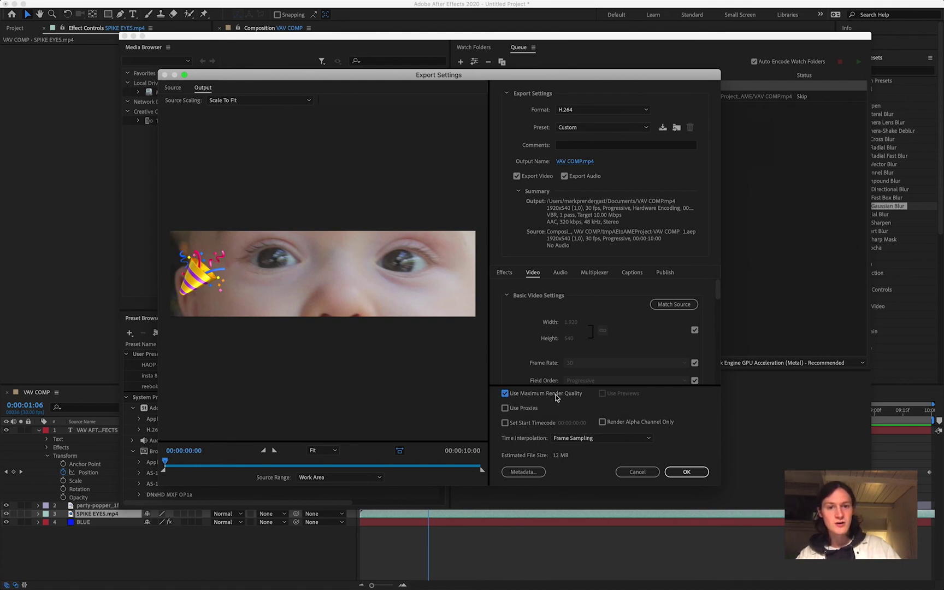
{"action": "left_click", "coordinate": [680, 473]}
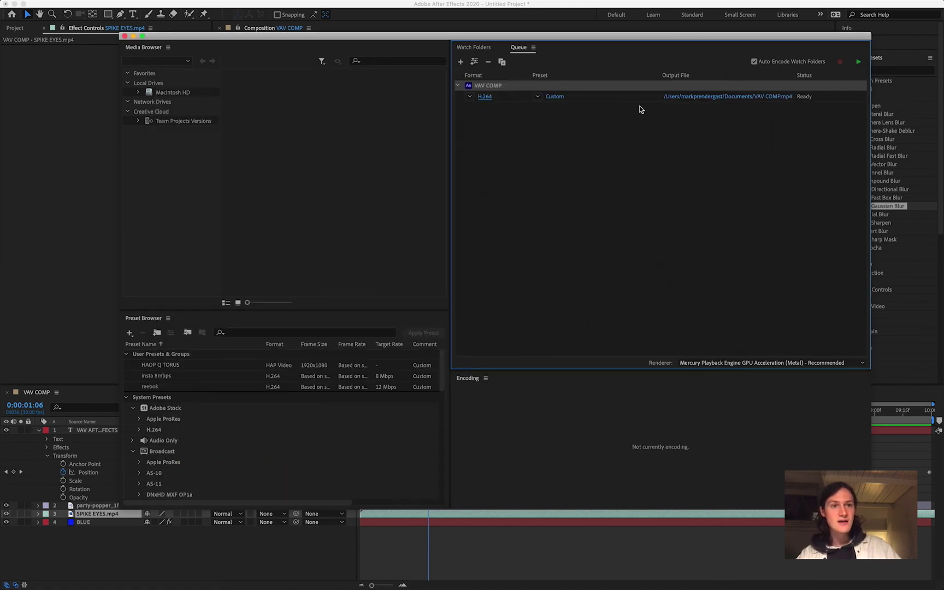
{"action": "left_click", "coordinate": [859, 63]}
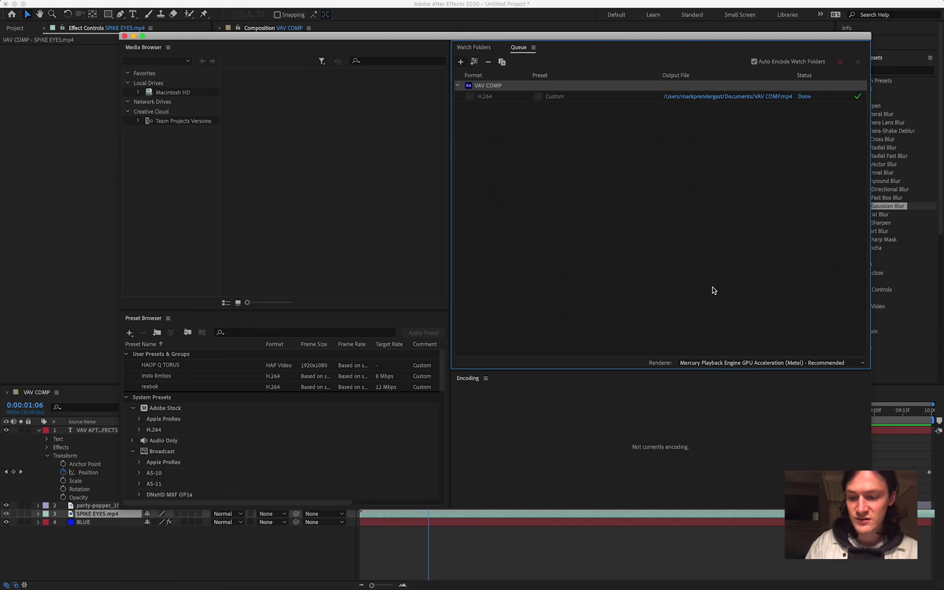
Minimise the After Effects and Finder windows and shift the Photo Booth window slightly on the desktop
{"action": "left_click", "coordinate": [287, 20]}
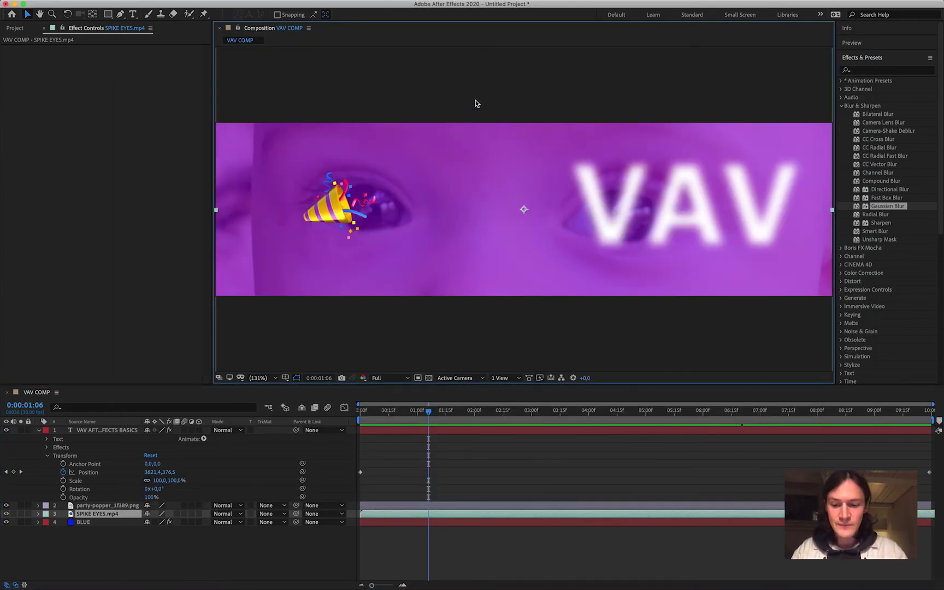
{"action": "left_click", "coordinate": [15, 5]}
{"action": "left_click", "coordinate": [677, 255]}
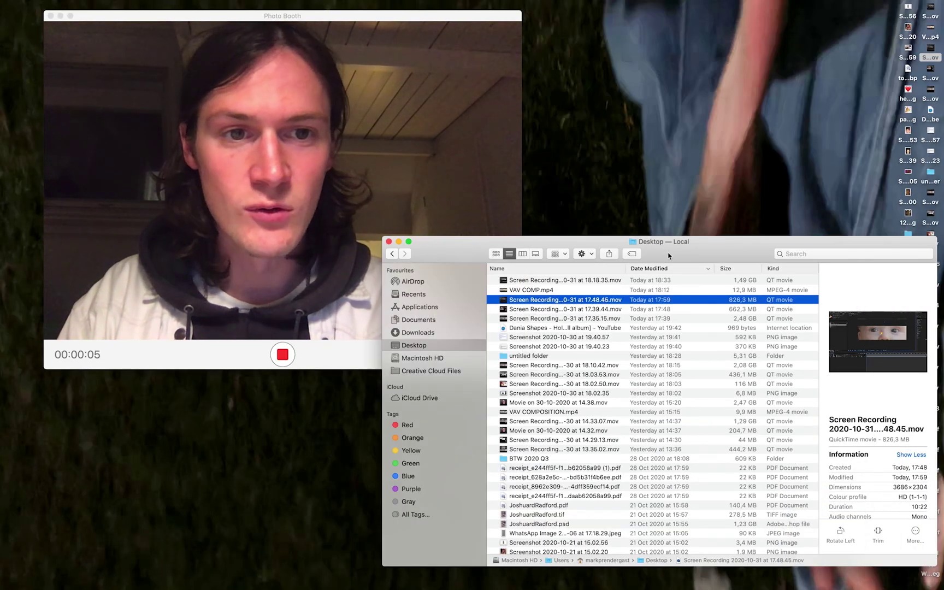
{"action": "left_click", "coordinate": [400, 242]}
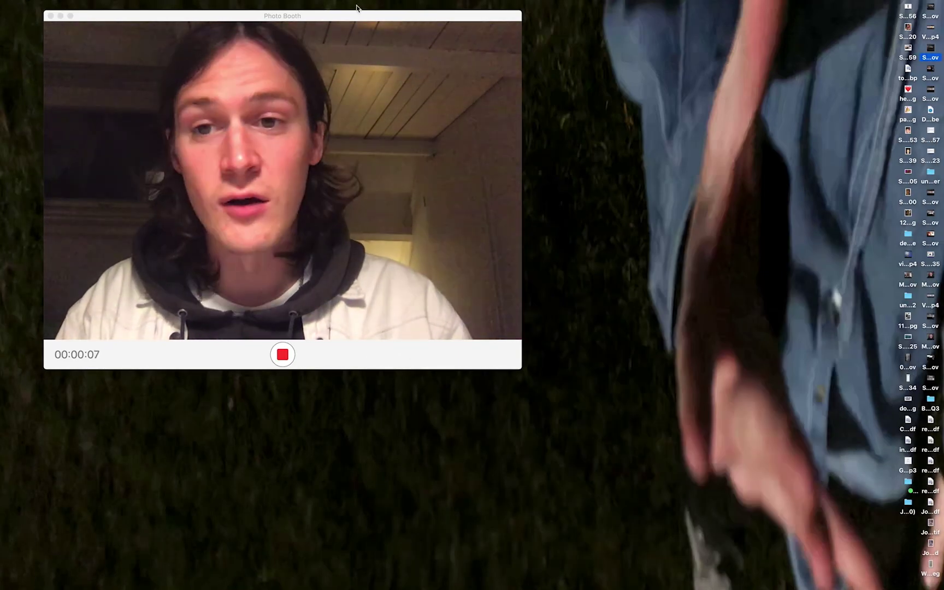
{"action": "left_click_drag", "start_coordinate": [347, 19], "coordinate": [398, 20]}
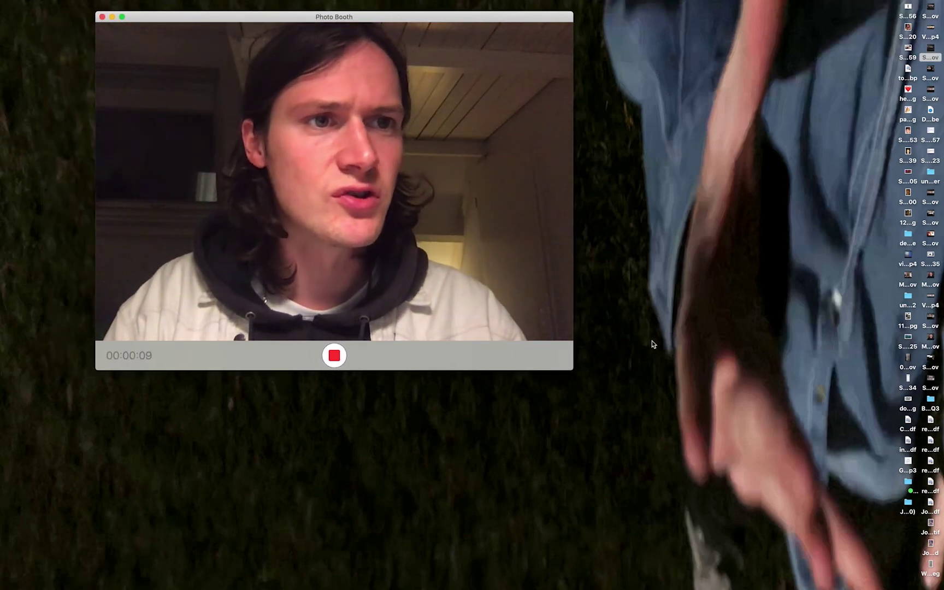
{"action": "mouse_move", "coordinate": [391, 579]}
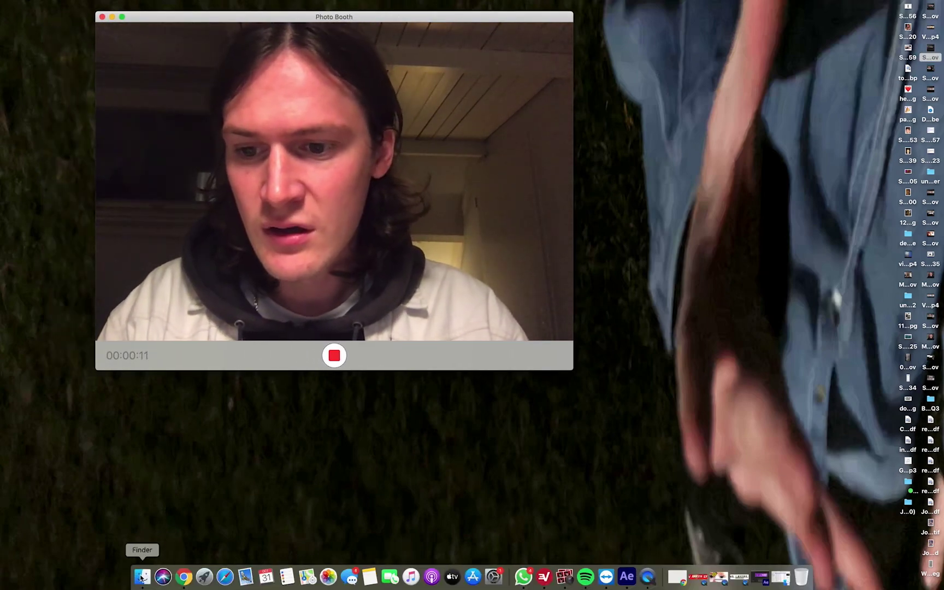
{"action": "left_click", "coordinate": [141, 577]}
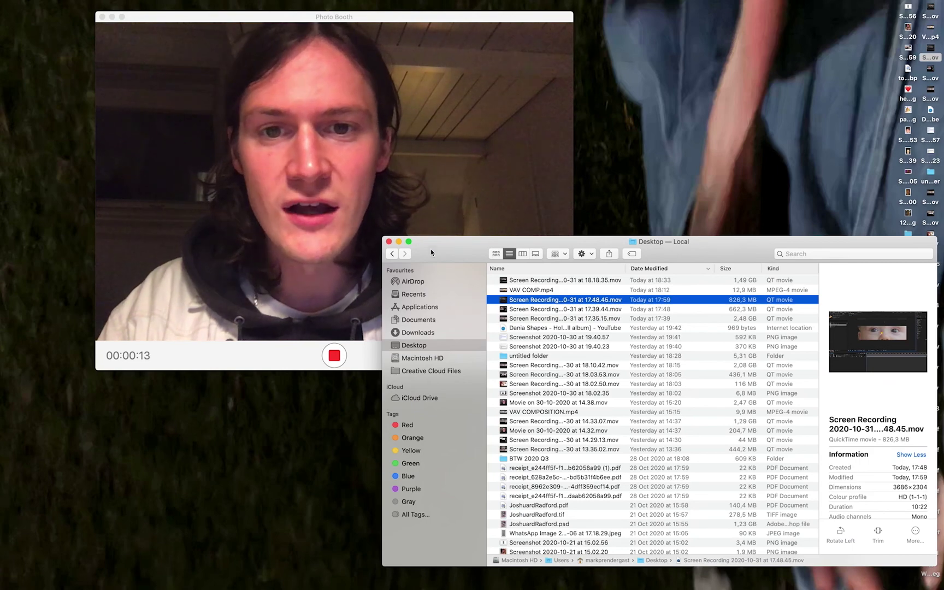
{"action": "left_click", "coordinate": [399, 242]}
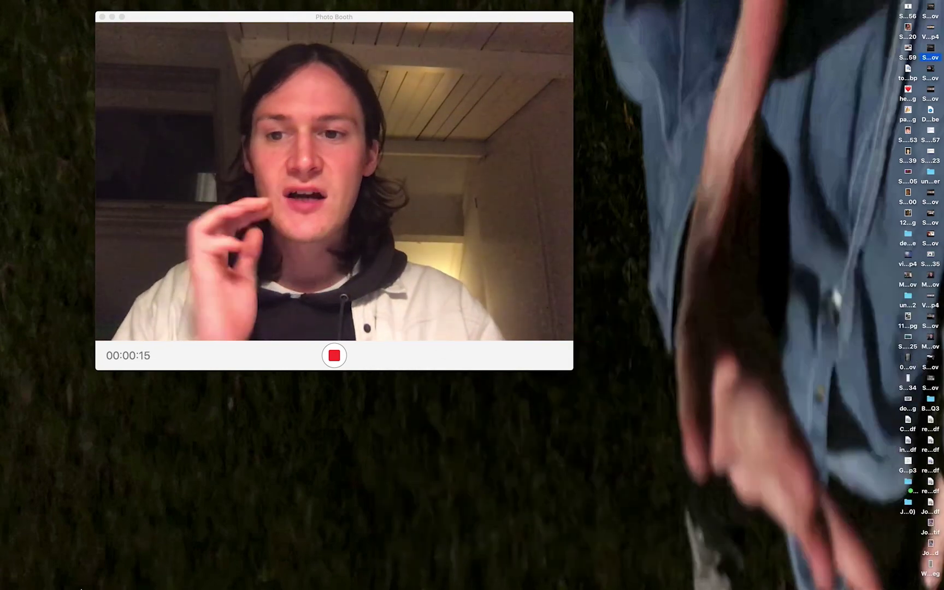
Open the Documents folder in Finder, sort it by date modified and preview the exported VAV COMP.mp4
{"action": "mouse_move", "coordinate": [81, 589]}
{"action": "left_click", "coordinate": [137, 582]}
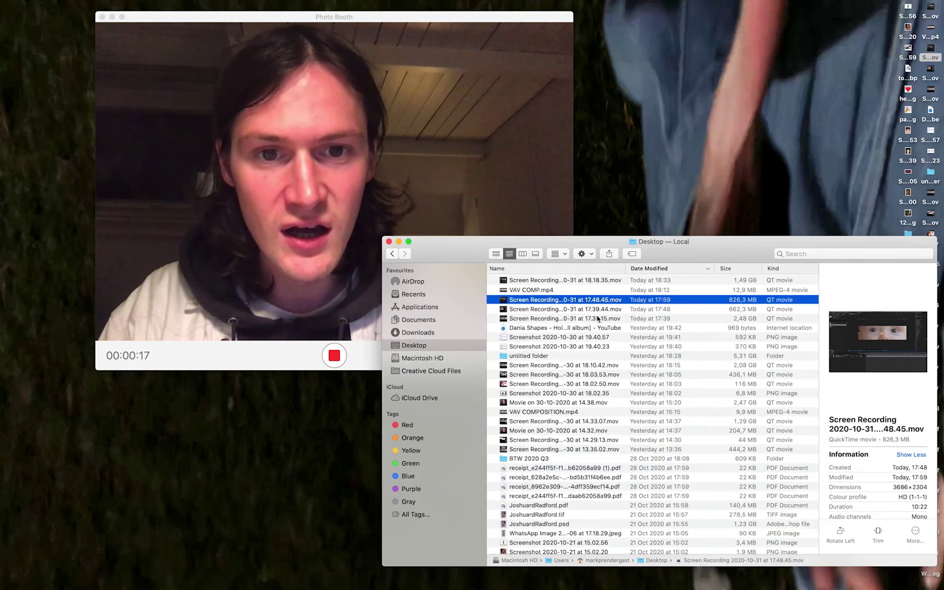
{"action": "left_click", "coordinate": [436, 323]}
{"action": "scroll", "coordinate": [549, 367], "scroll_direction": "down", "scroll_amount": 10}
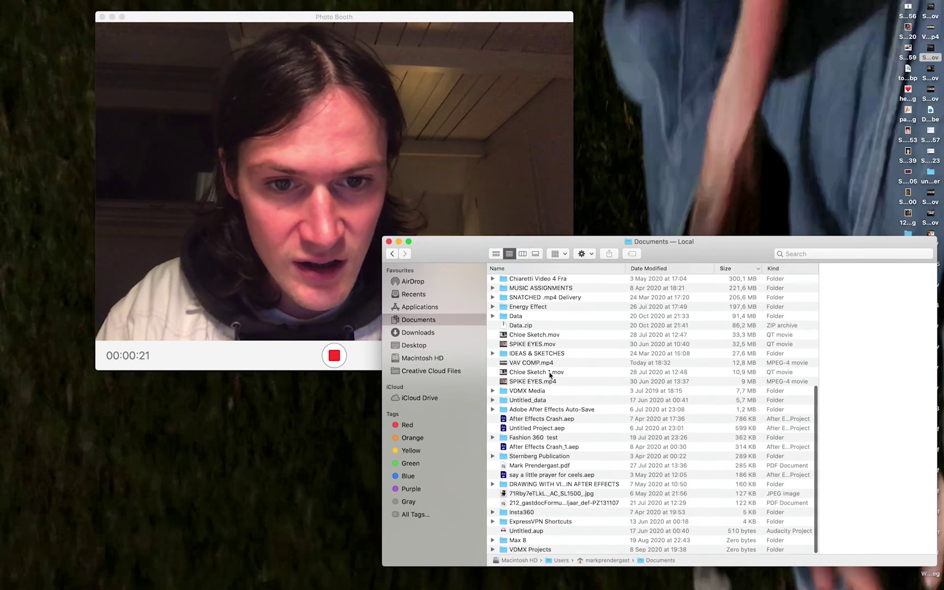
{"action": "scroll", "coordinate": [545, 499], "scroll_direction": "up", "scroll_amount": 15}
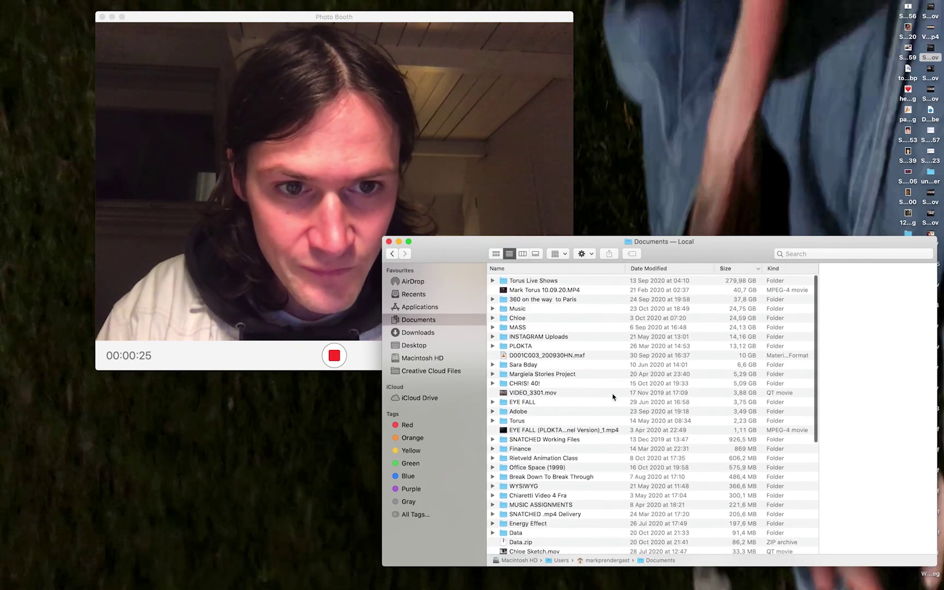
{"action": "left_click", "coordinate": [683, 269]}
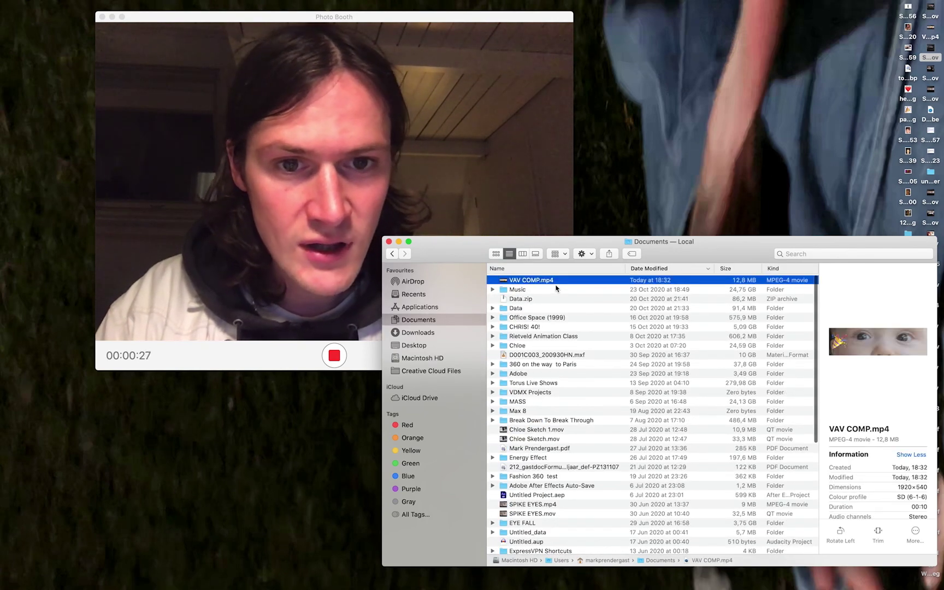
{"action": "key", "text": "space"}
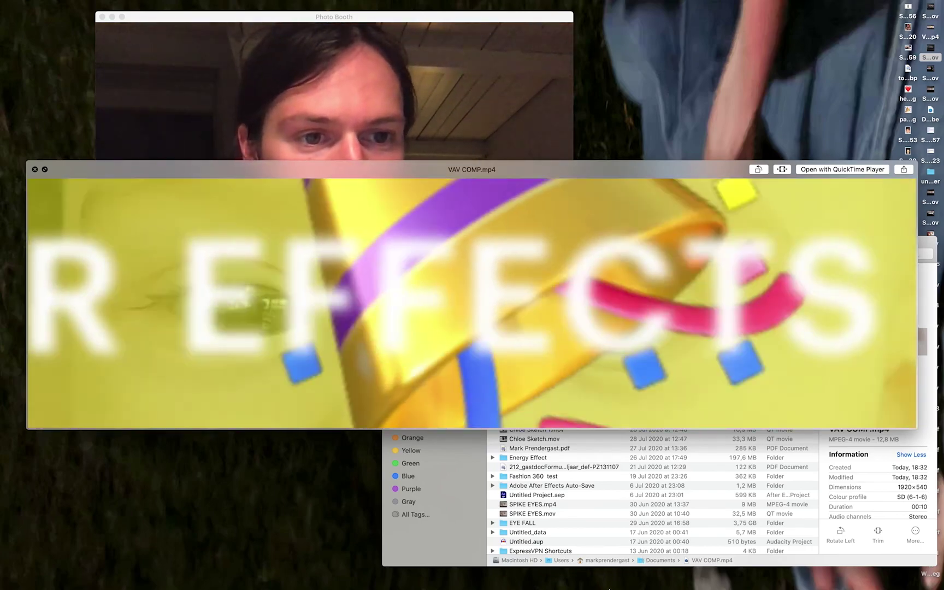
Restore the minimised Composition VAV.mov movie to view it and close the VAV COMP.mp4 preview
{"action": "mouse_move", "coordinate": [597, 585]}
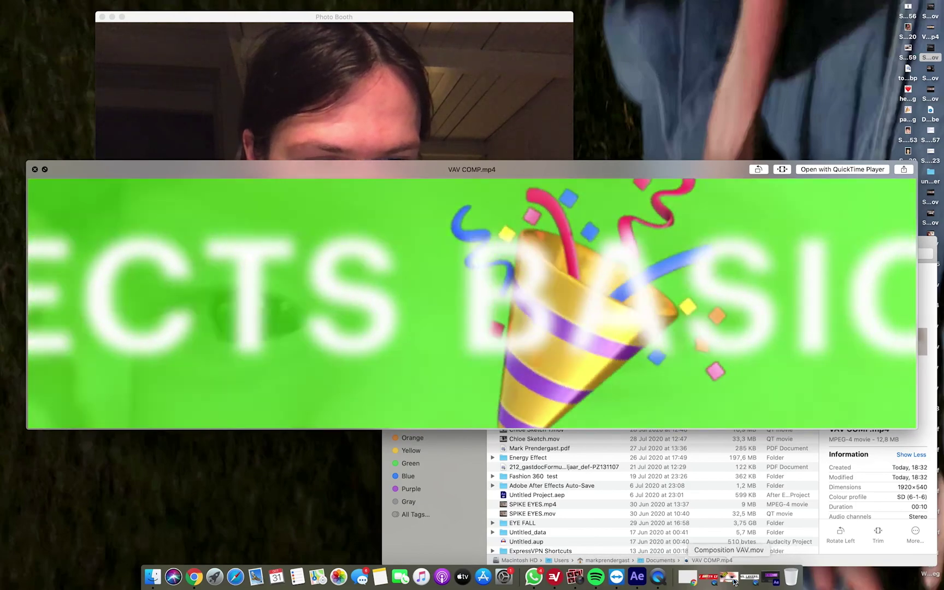
{"action": "left_click", "coordinate": [733, 581]}
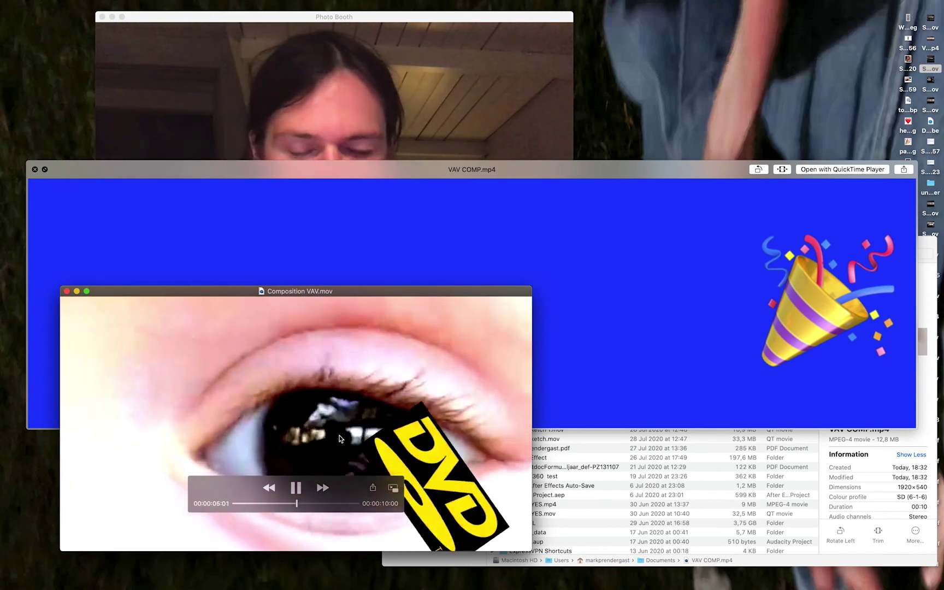
{"action": "left_click", "coordinate": [473, 179]}
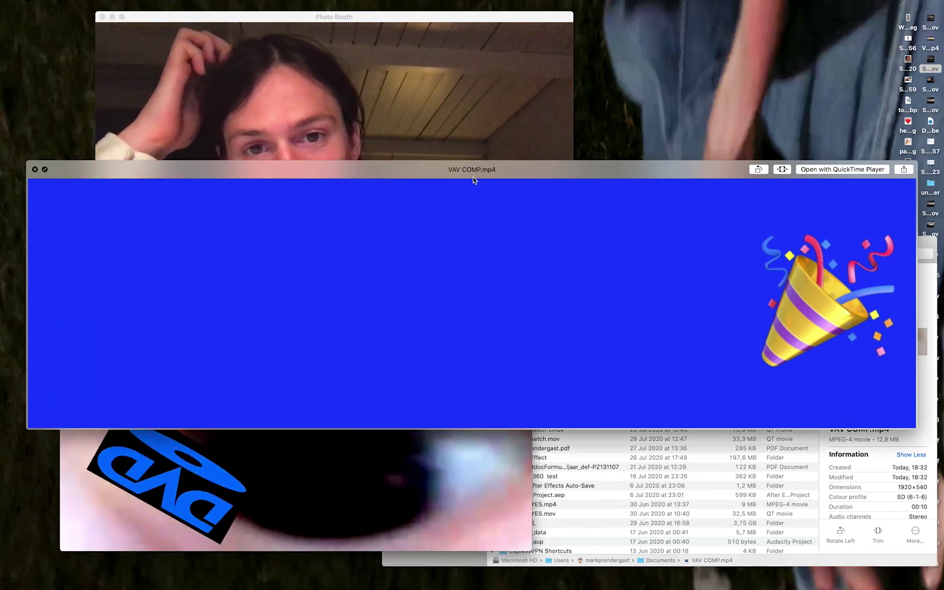
{"action": "key", "text": "space"}
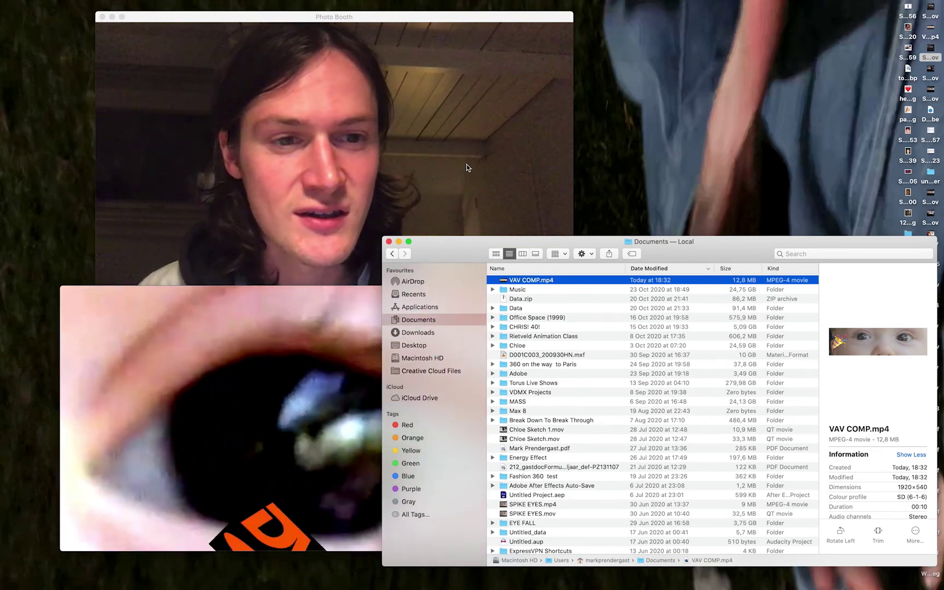
Move the Photo Booth window aside and clear the Composition VAV.mov movie off the desktop
{"action": "left_click", "coordinate": [452, 212]}
{"action": "left_click_drag", "start_coordinate": [383, 23], "coordinate": [517, 21]}
{"action": "left_click", "coordinate": [149, 297]}
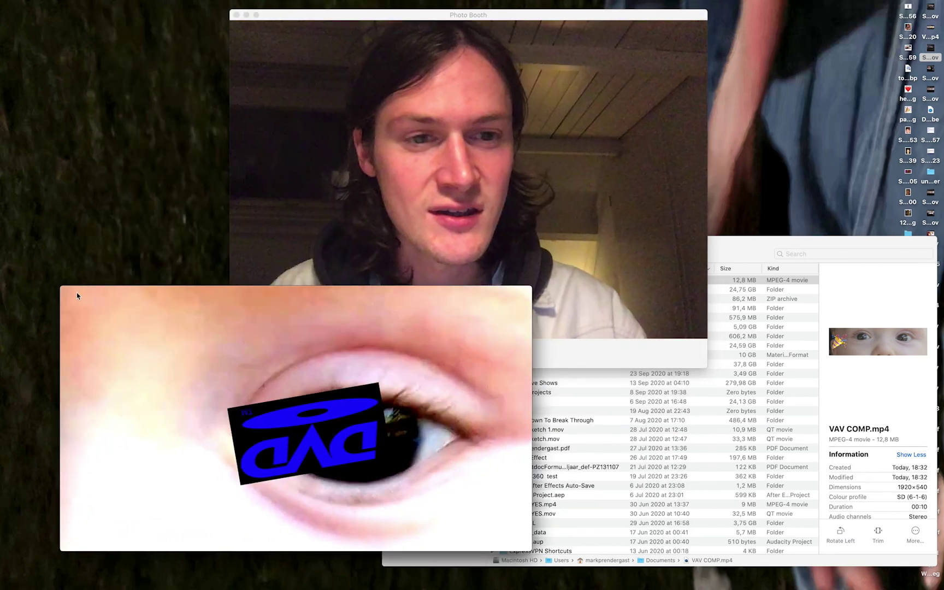
{"action": "left_click", "coordinate": [77, 293]}
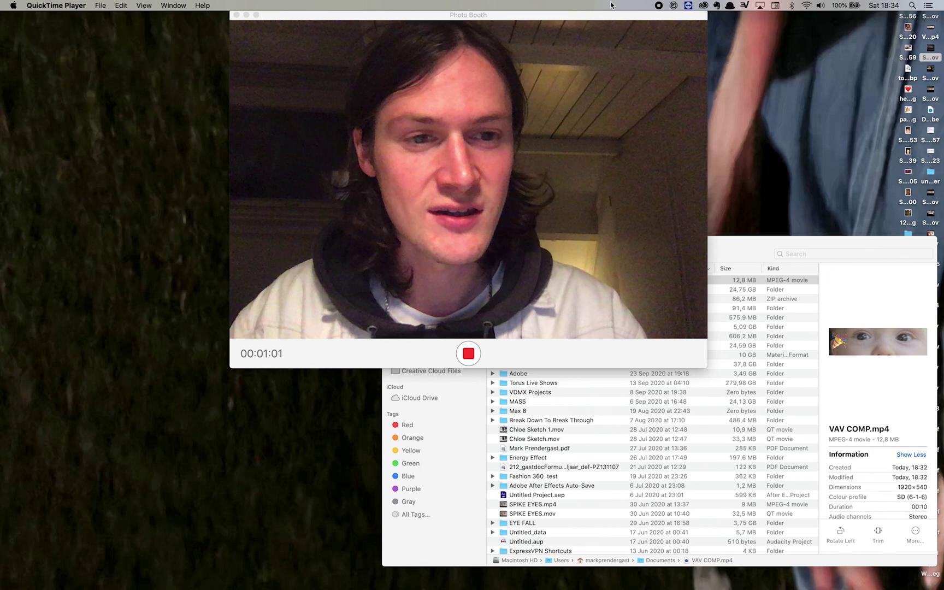
Reposition the Photo Booth window and stop its recording, then move the Finder window below it and bring Photo Booth to the front
{"action": "left_click_drag", "start_coordinate": [600, 22], "coordinate": [458, 81]}
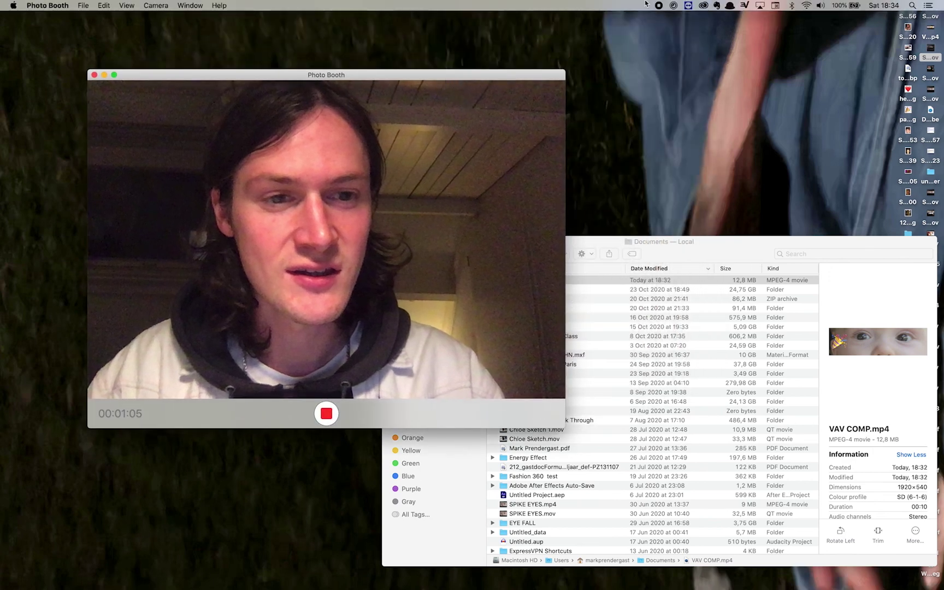
{"action": "left_click", "coordinate": [327, 415]}
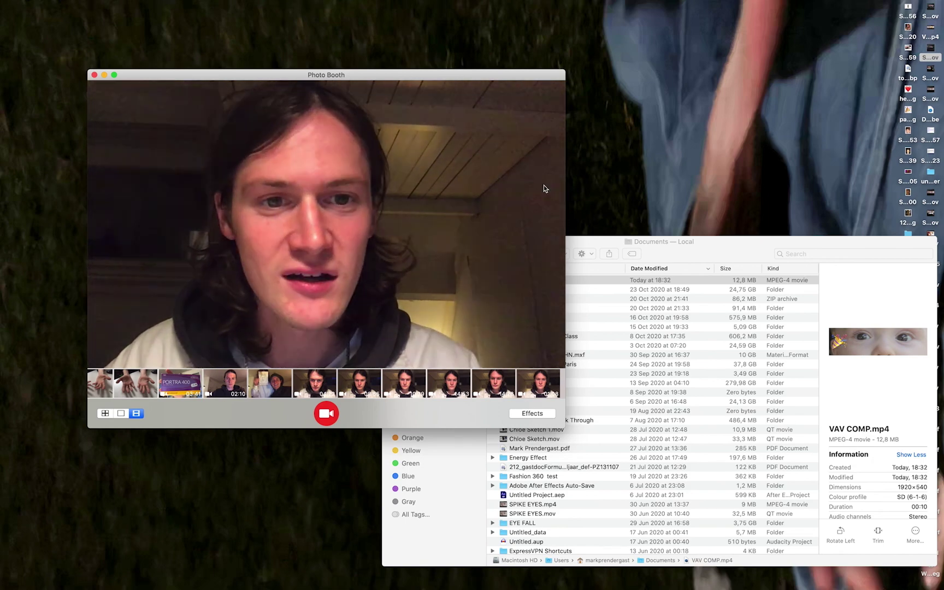
{"action": "left_click_drag", "start_coordinate": [581, 241], "coordinate": [292, 378]}
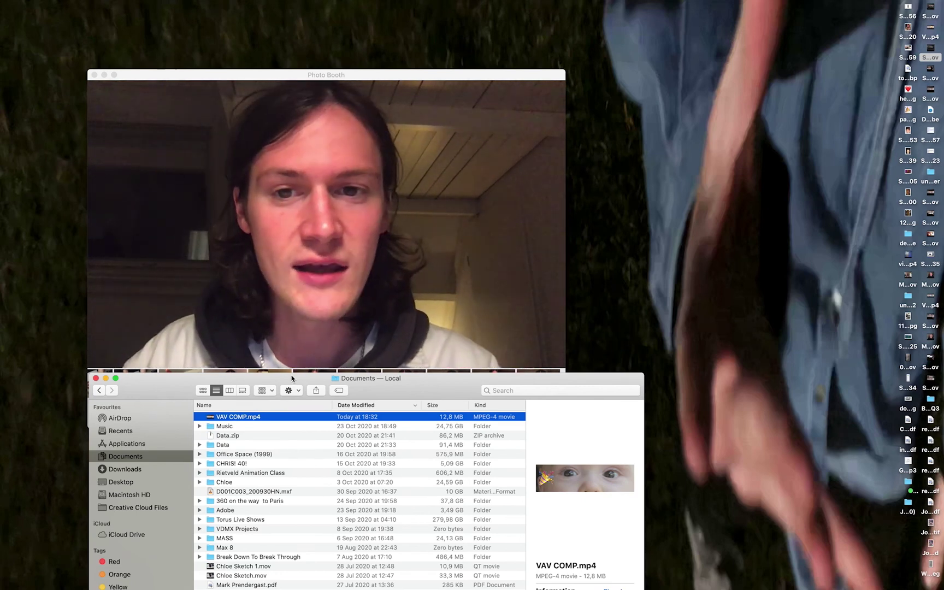
{"action": "left_click", "coordinate": [481, 75]}
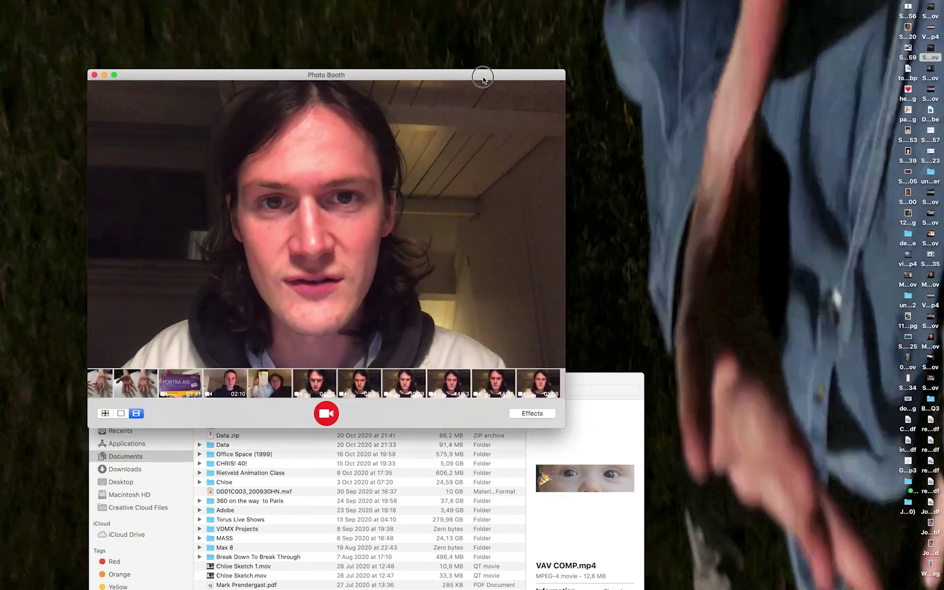